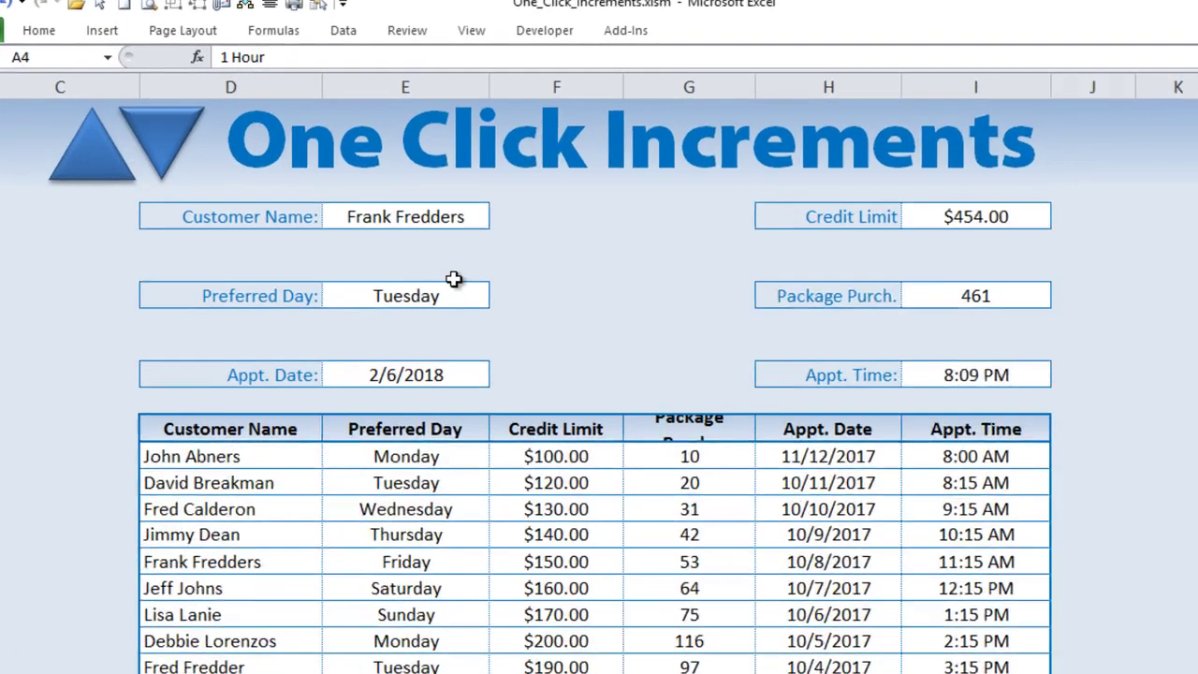
Step: Step Preferred Day from Tuesday up to Thursday and back to Wednesday
{"action": "left_click", "coordinate": [453, 264]}
{"action": "left_click", "coordinate": [506, 346]}
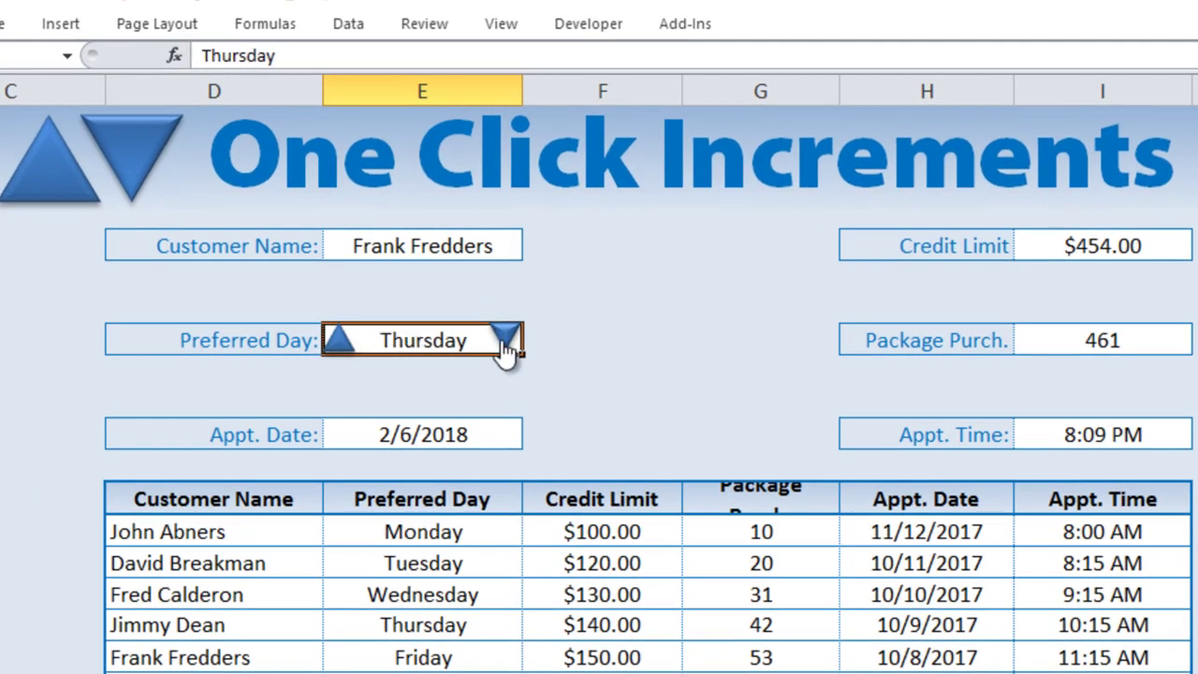
{"action": "left_click", "coordinate": [343, 348]}
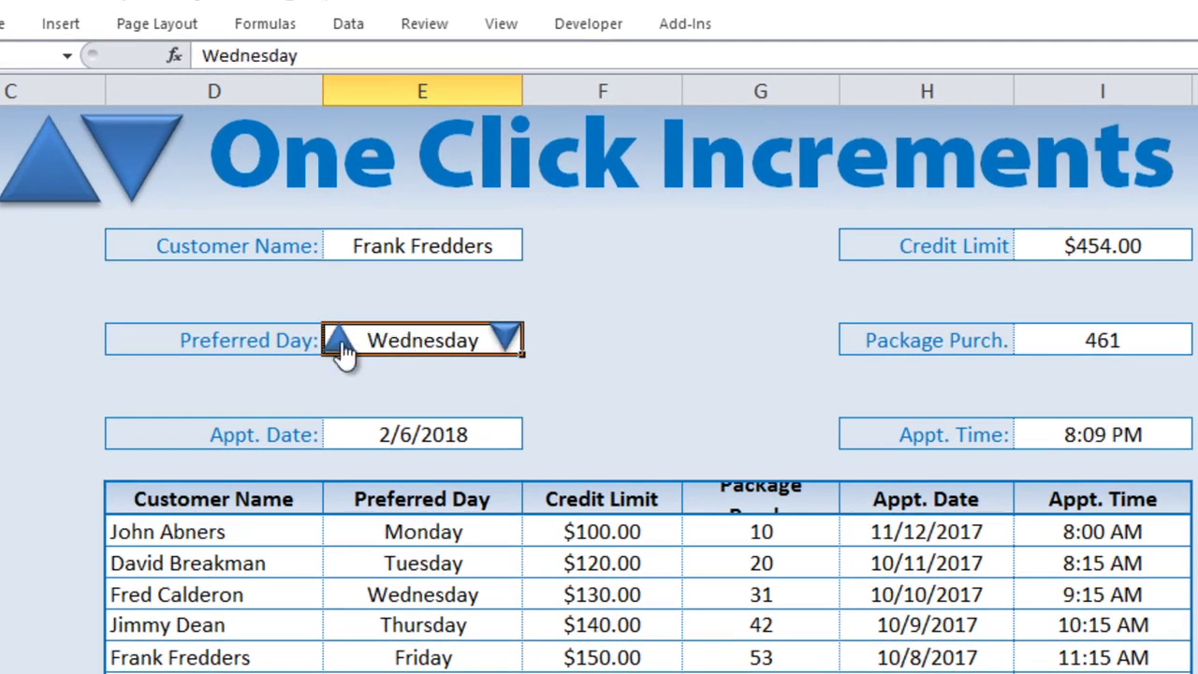
Step: Step Appt. Date back to 2/4/2018, then forward to 2/5/2018
{"action": "left_click", "coordinate": [398, 438]}
{"action": "left_click", "coordinate": [508, 433]}
{"action": "left_click", "coordinate": [511, 434]}
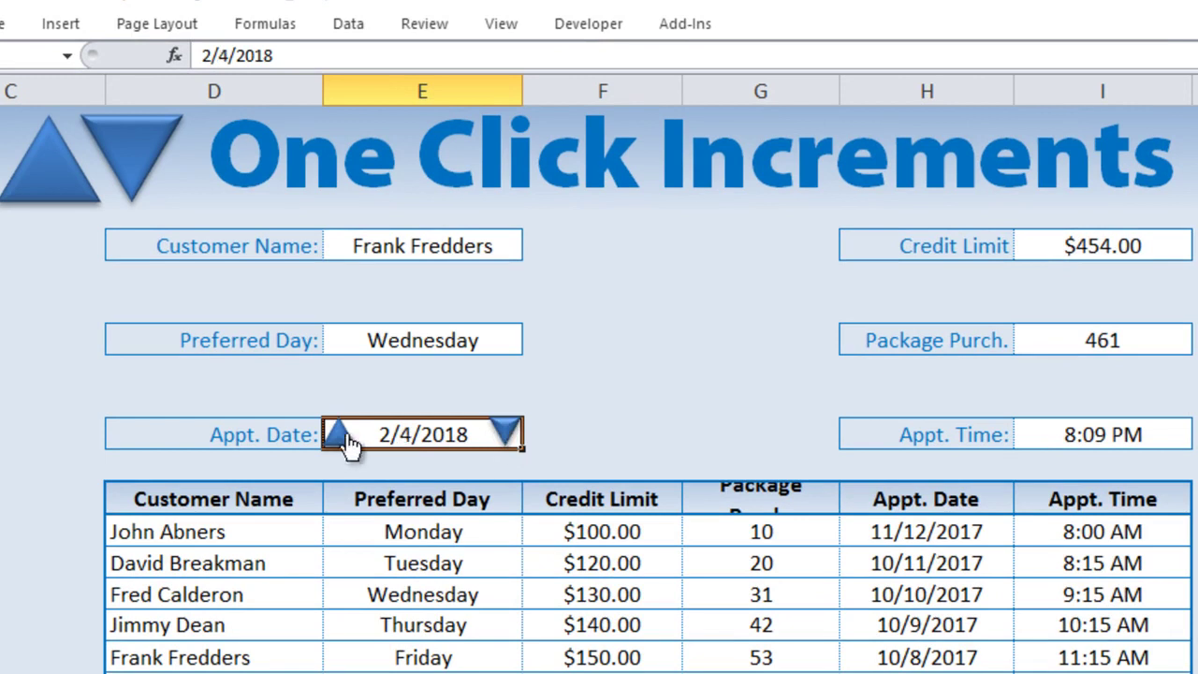
{"action": "left_click", "coordinate": [341, 436]}
Step: Lower Credit Limit to $444 and Package Purch. to 456, and raise Appt. Time to 9:09 PM
{"action": "left_click", "coordinate": [1097, 254]}
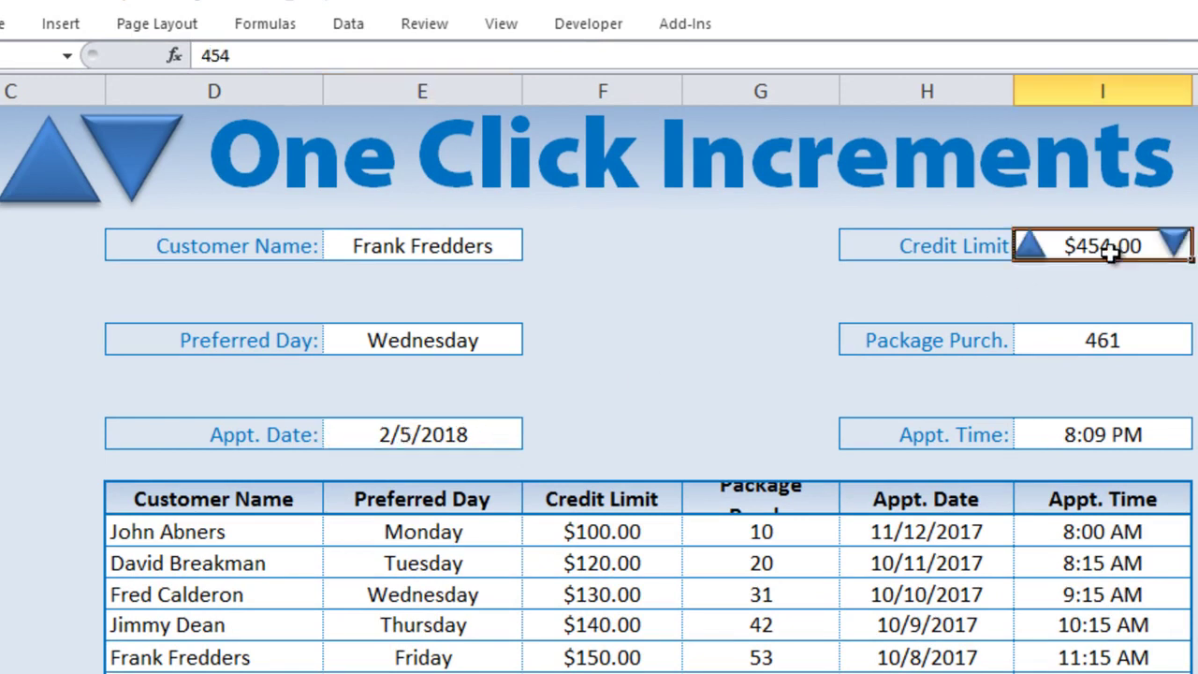
{"action": "left_click", "coordinate": [1181, 245]}
{"action": "left_click", "coordinate": [1175, 243]}
{"action": "left_click", "coordinate": [1145, 342]}
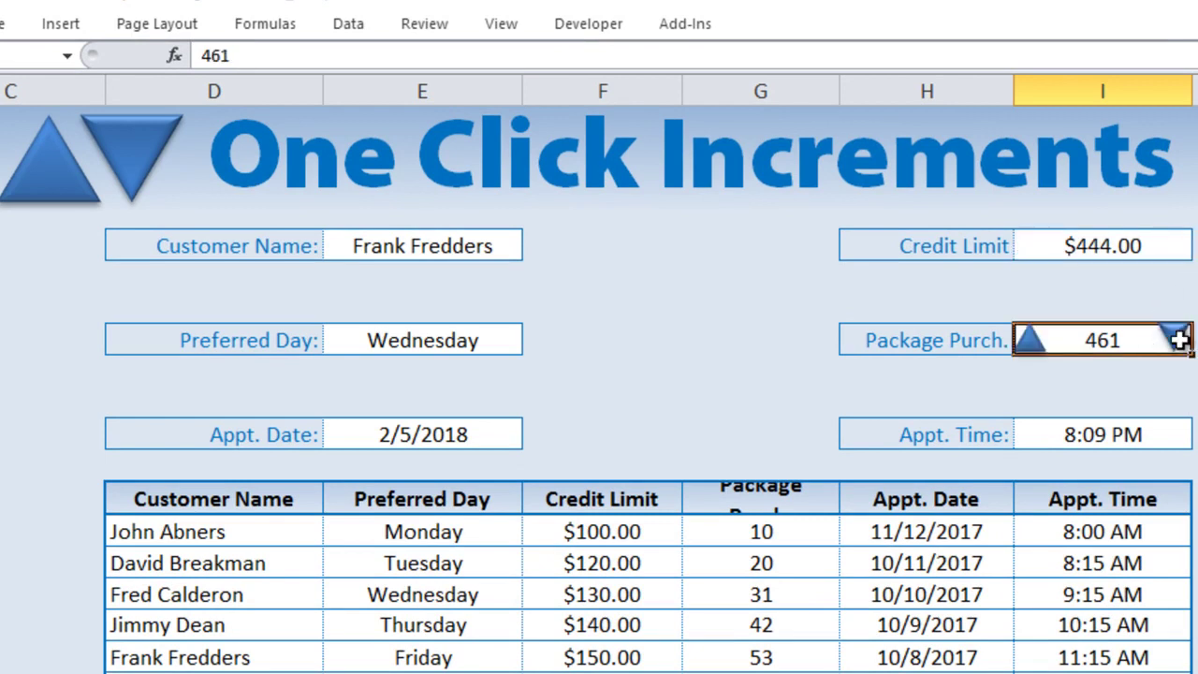
{"action": "left_click", "coordinate": [1177, 339]}
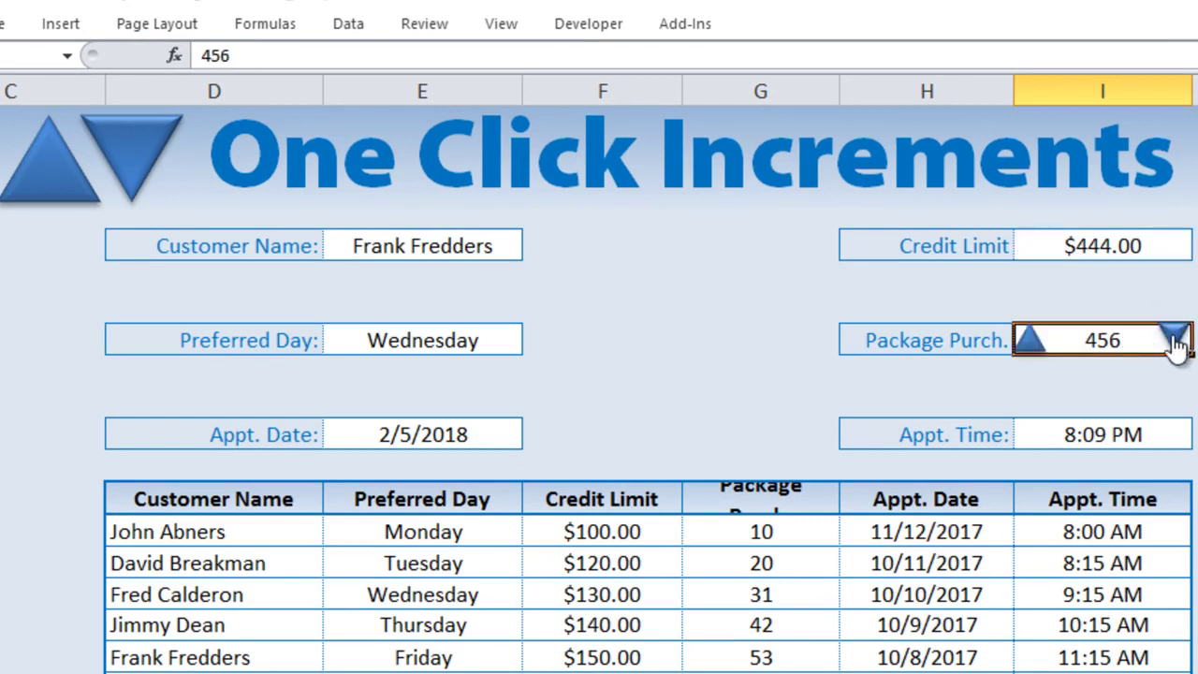
{"action": "left_click", "coordinate": [1145, 435]}
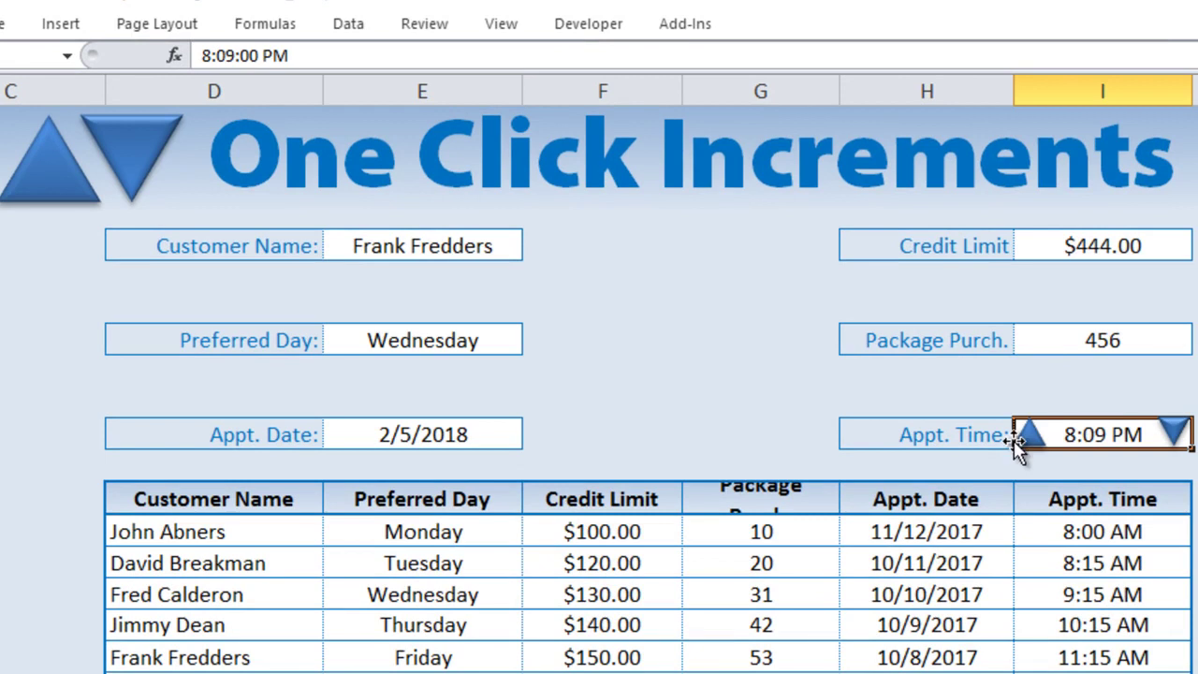
{"action": "left_click", "coordinate": [1034, 447]}
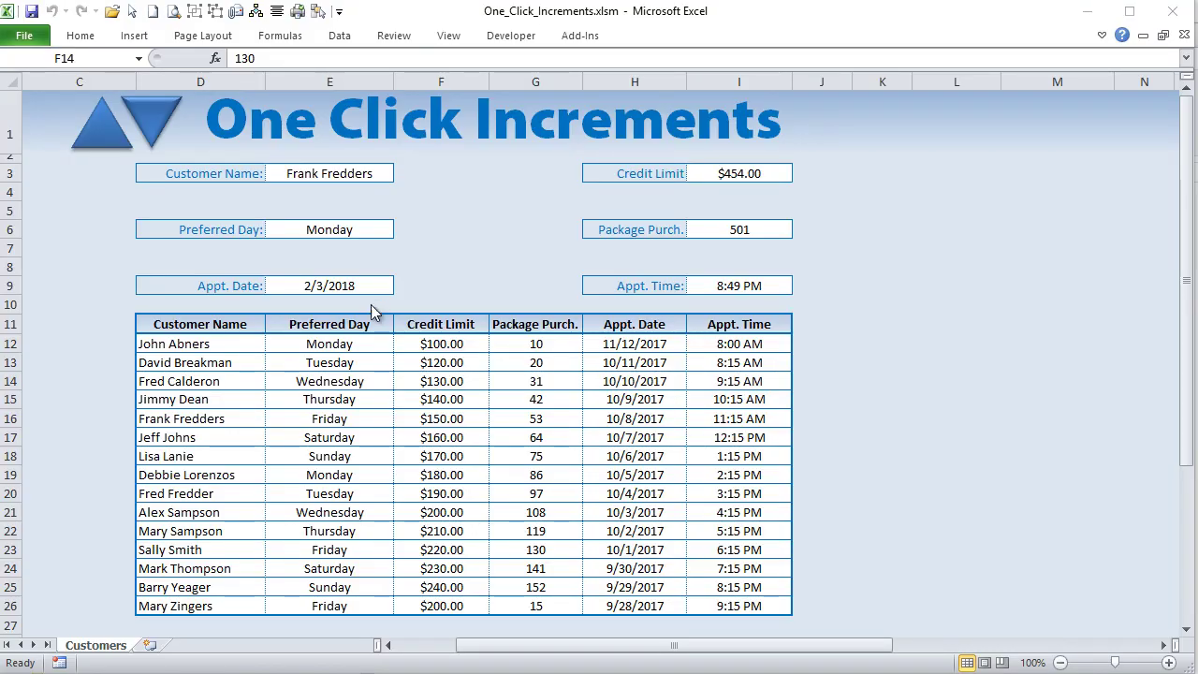
{"action": "left_click", "coordinate": [323, 381]}
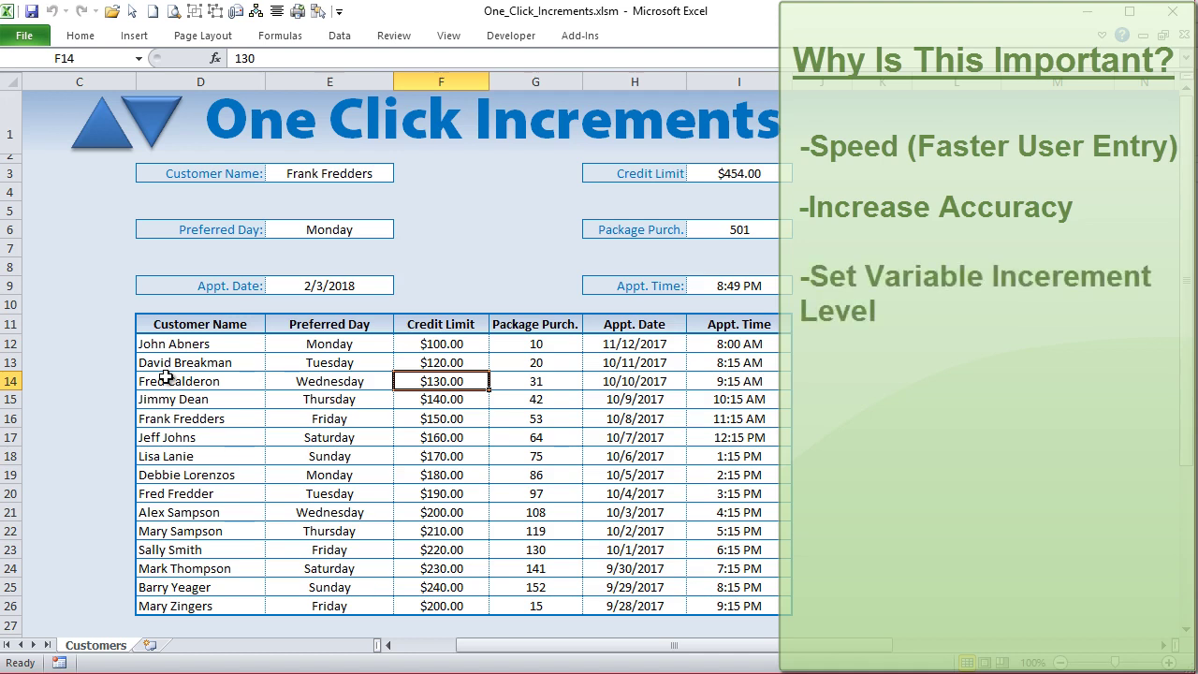
{"action": "left_click", "coordinate": [694, 281]}
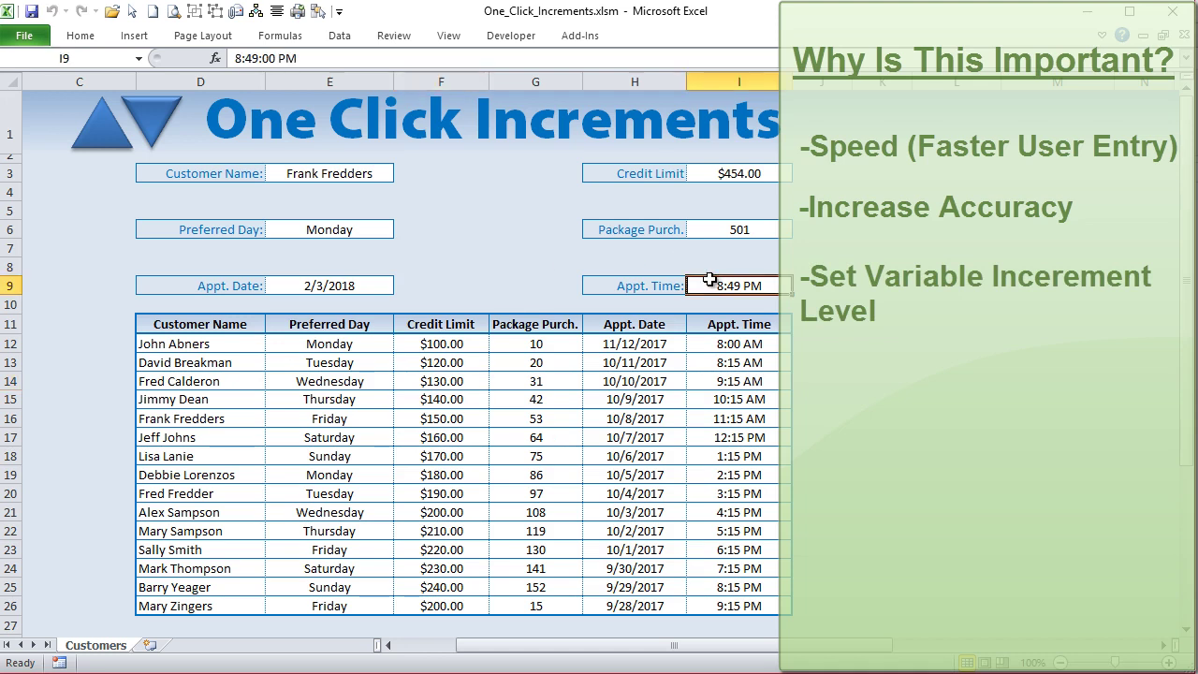
{"action": "double_click", "coordinate": [708, 286]}
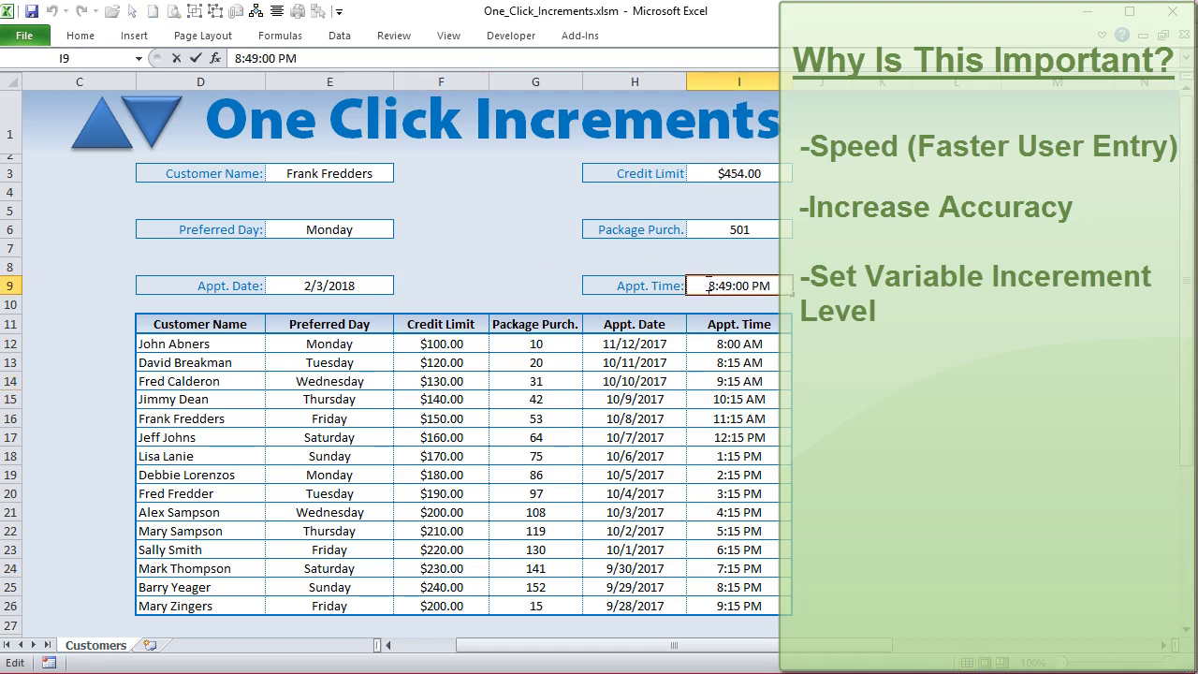
{"action": "key", "text": "Return"}
{"action": "left_click", "coordinate": [715, 228]}
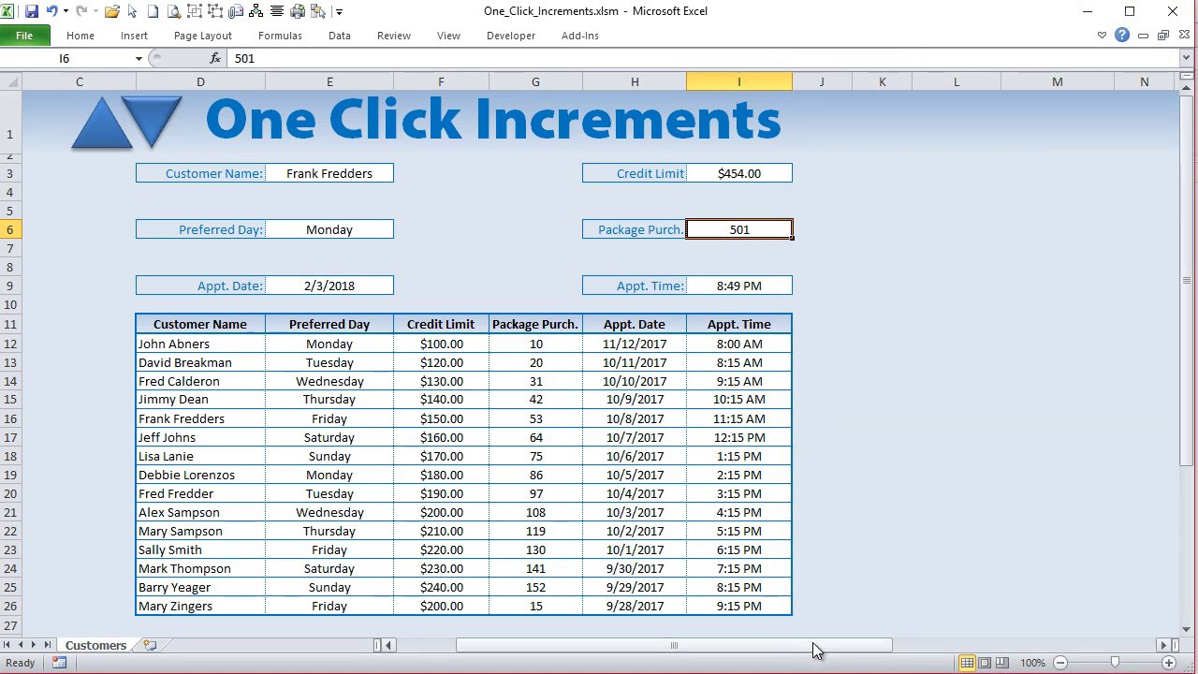
Step: Scroll left to columns A–B and inspect the Date Increment setting, Appt. Date and Appt. Time cells
{"action": "left_click_drag", "start_coordinate": [813, 649], "coordinate": [740, 655]}
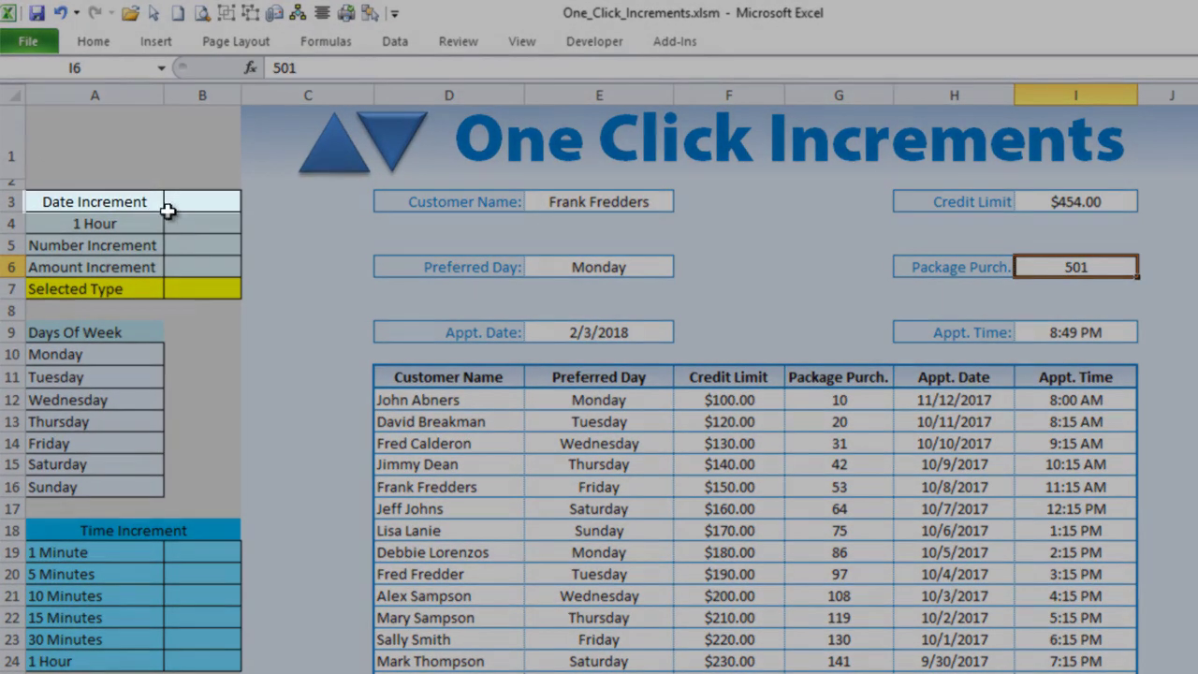
{"action": "left_click", "coordinate": [175, 204]}
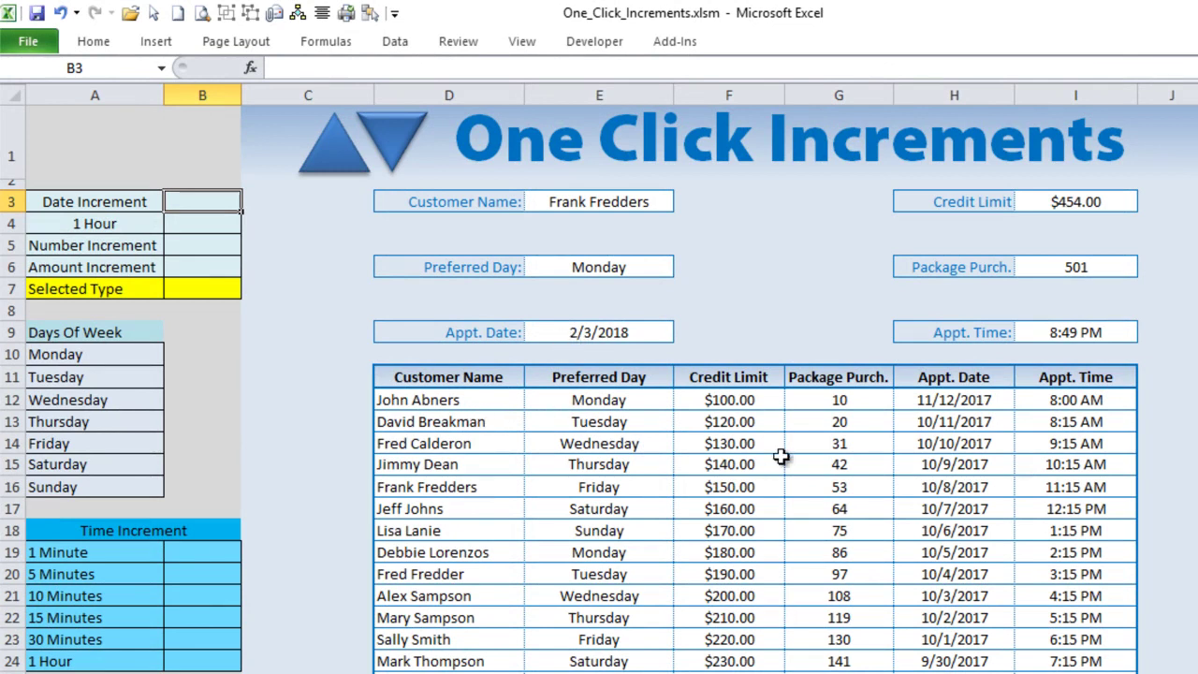
{"action": "left_click", "coordinate": [935, 449]}
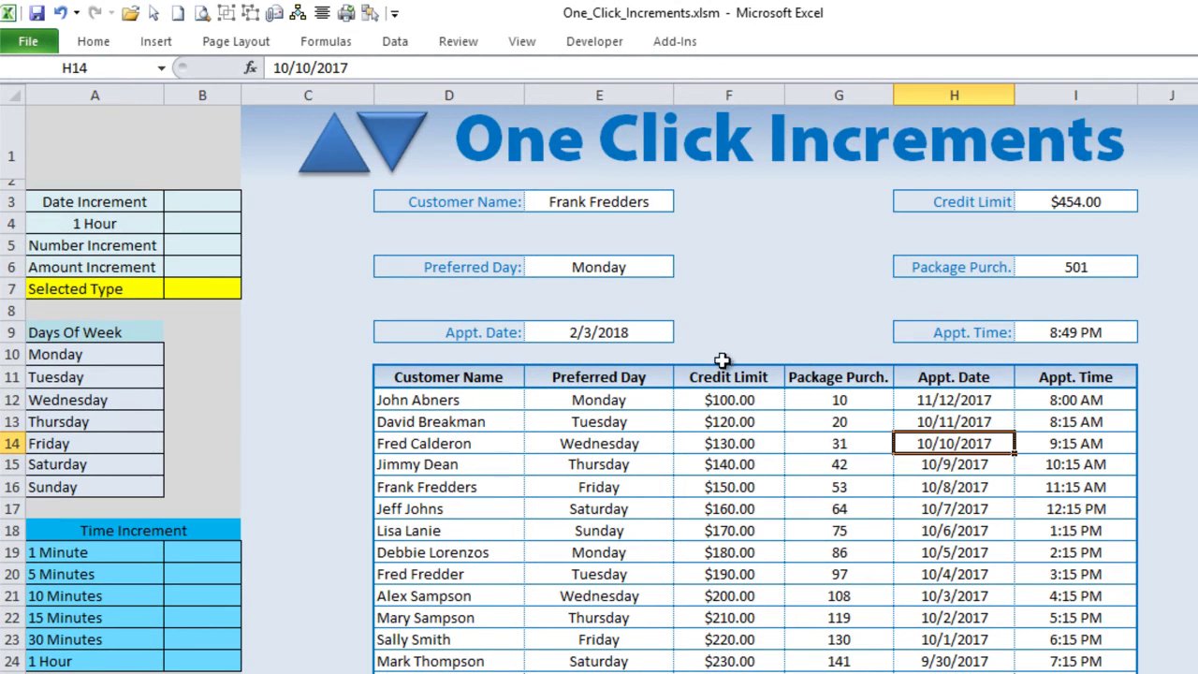
{"action": "left_click", "coordinate": [1116, 335]}
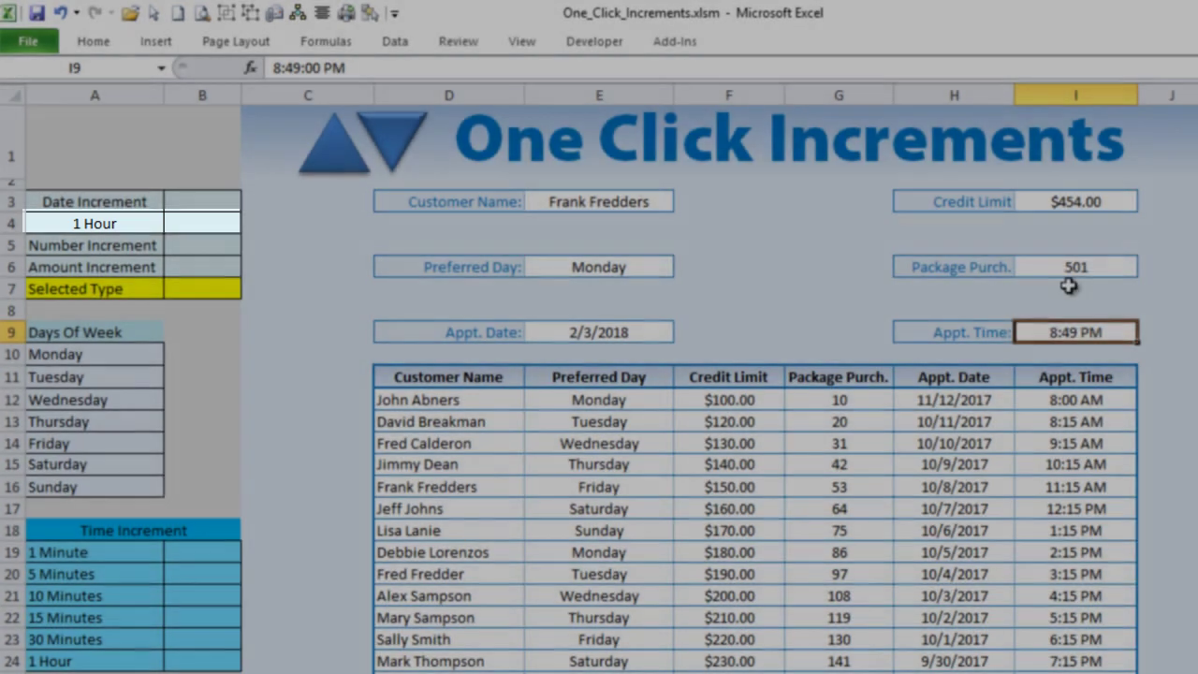
Step: Inspect the Package Purch., Credit Limit and Preferred Day values, plus the increment labels and weekday list
{"action": "left_click", "coordinate": [1076, 266]}
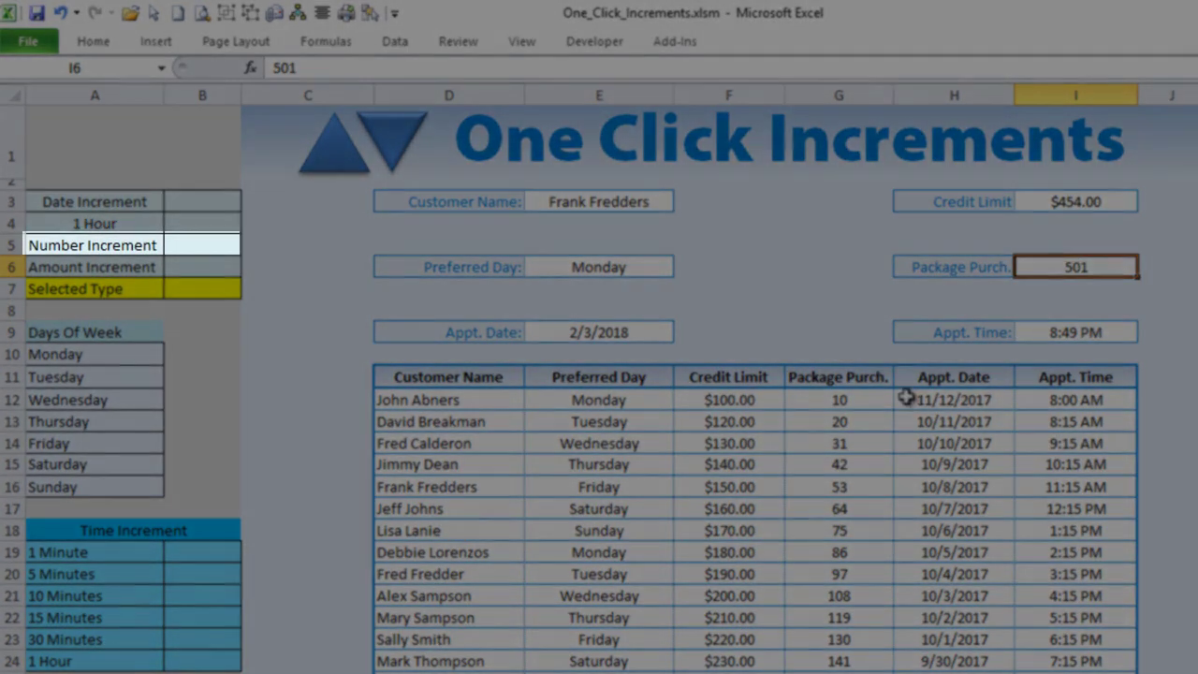
{"action": "left_click_drag", "start_coordinate": [866, 403], "coordinate": [859, 550]}
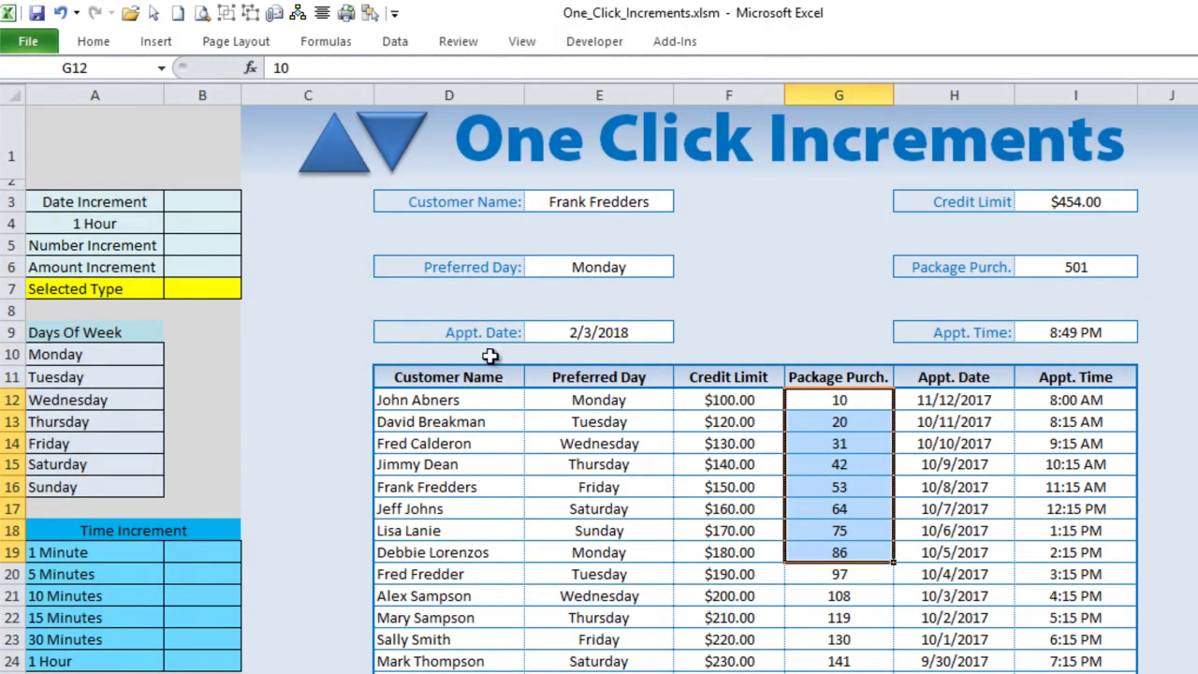
{"action": "left_click", "coordinate": [1076, 198]}
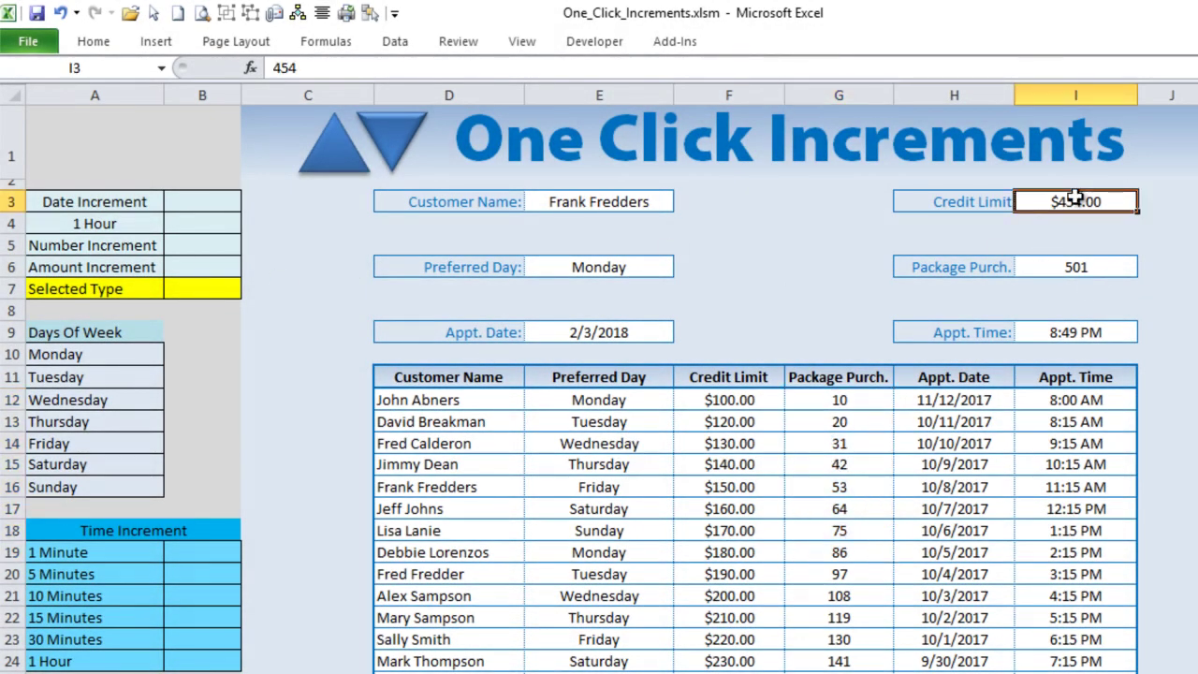
{"action": "left_click", "coordinate": [580, 268]}
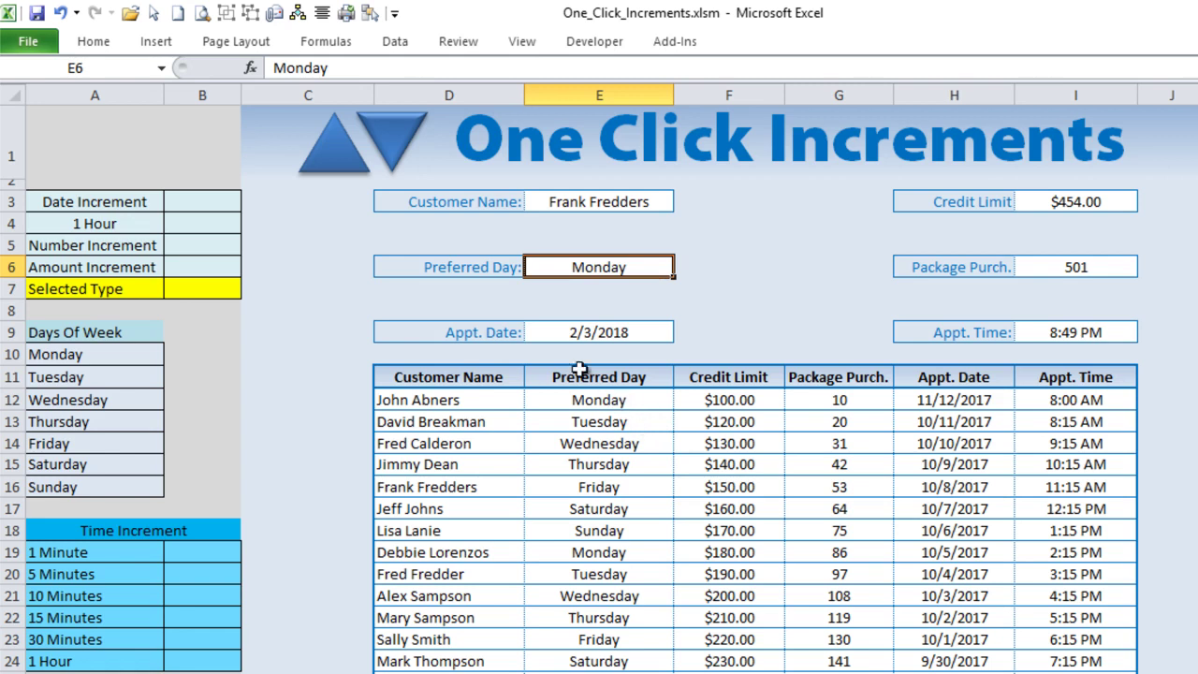
{"action": "left_click_drag", "start_coordinate": [82, 201], "coordinate": [126, 265]}
{"action": "left_click_drag", "start_coordinate": [101, 352], "coordinate": [105, 486]}
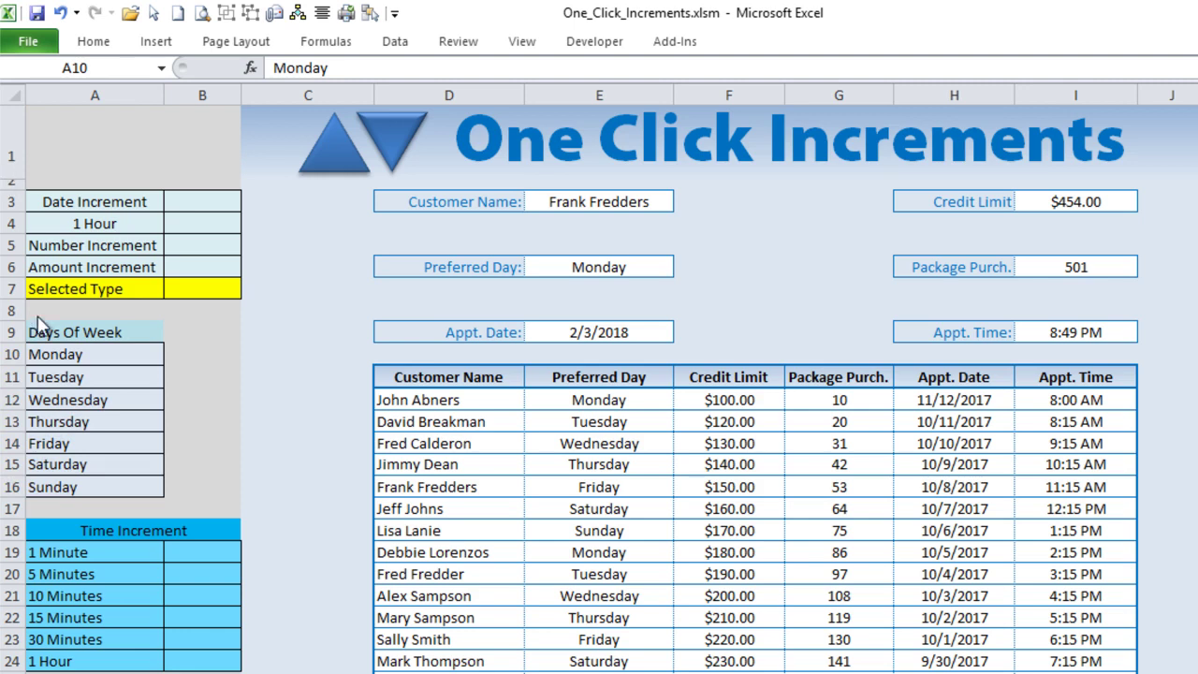
Step: Name the Days Of Week list A10:A16 'WeekDays'
{"action": "left_click", "coordinate": [64, 352]}
{"action": "left_click_drag", "start_coordinate": [64, 353], "coordinate": [73, 486]}
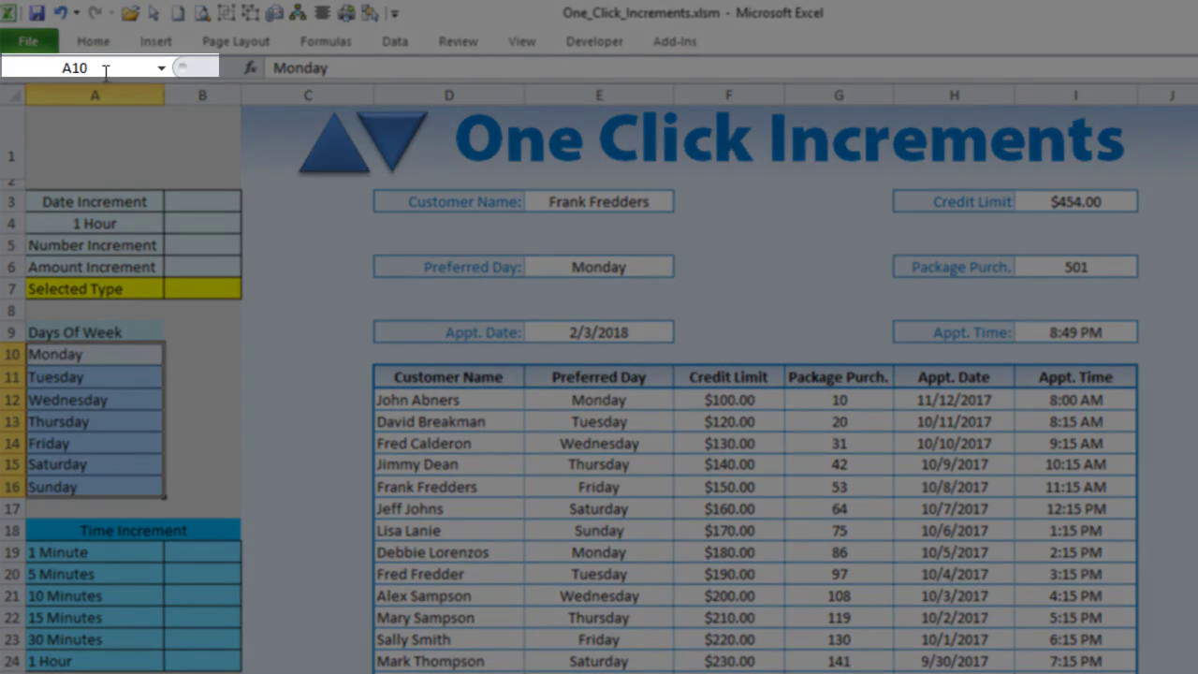
{"action": "left_click", "coordinate": [101, 69]}
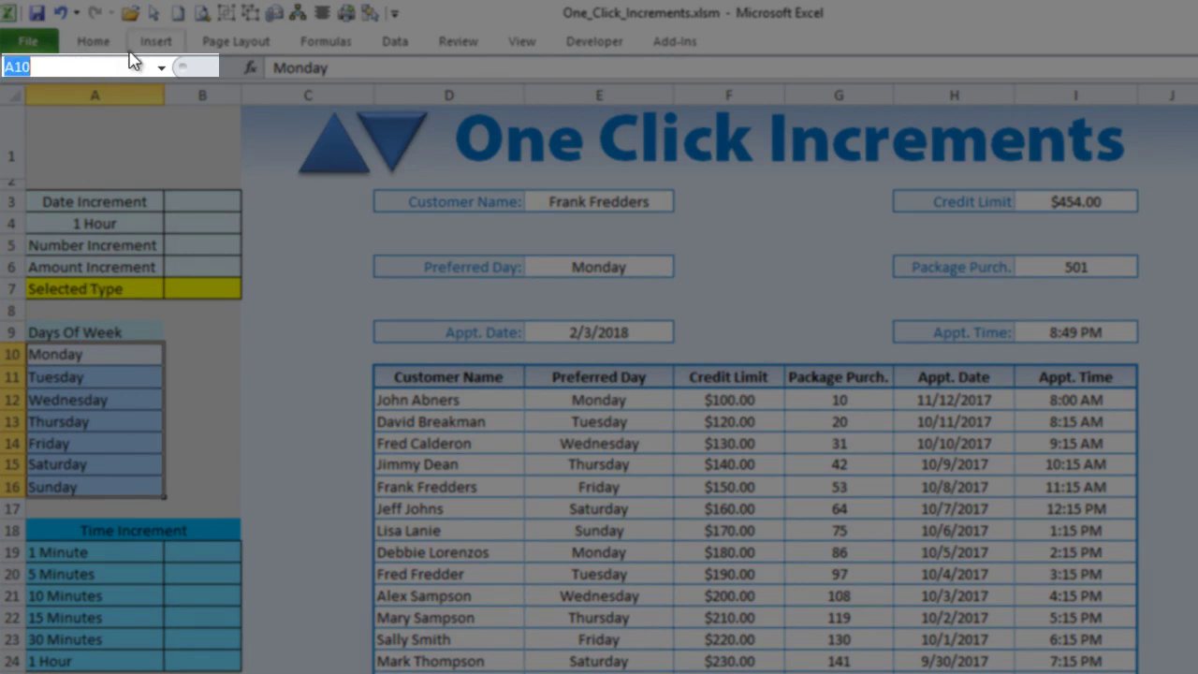
{"action": "type", "text": "WeekDays"}
{"action": "key", "text": "Return"}
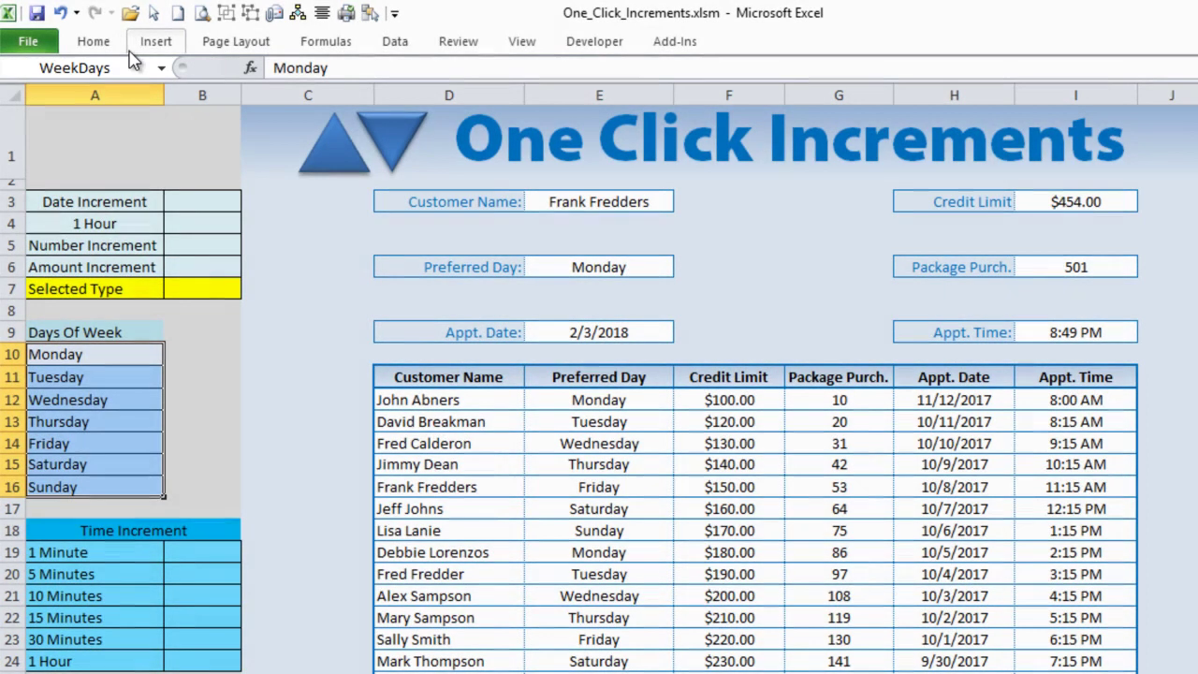
Step: Name the 1 Minute to 1 Hour options A19:A24 'IncTypeRng'
{"action": "left_click", "coordinate": [121, 556]}
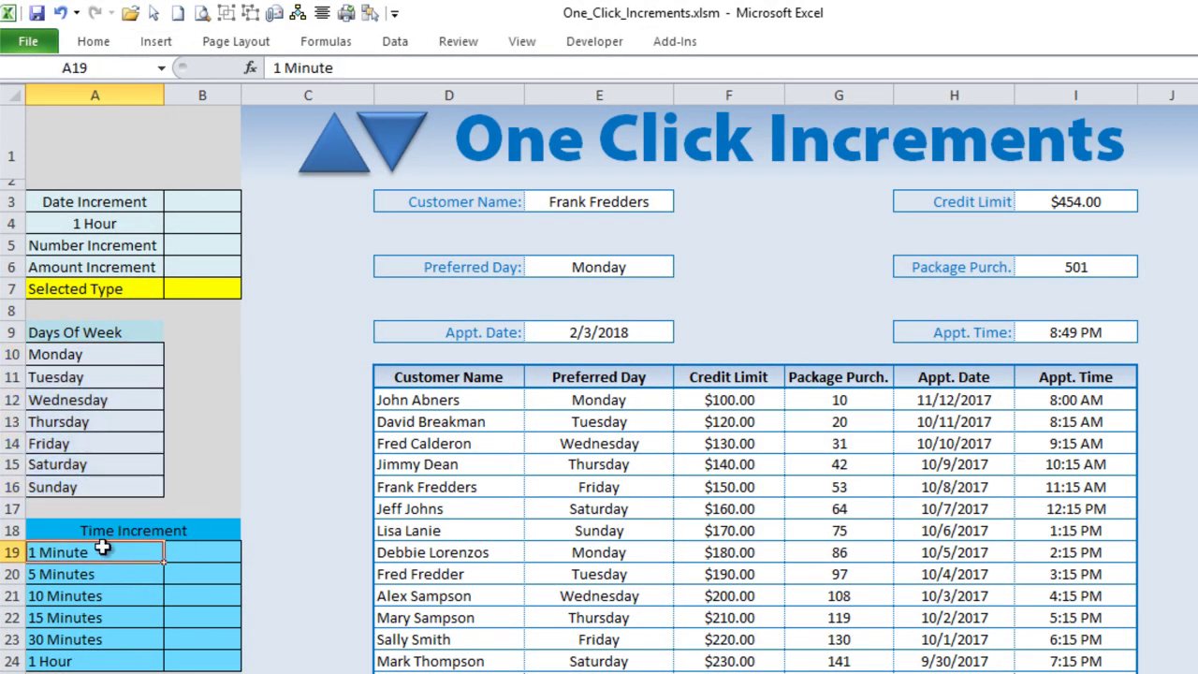
{"action": "left_click_drag", "start_coordinate": [103, 550], "coordinate": [96, 653]}
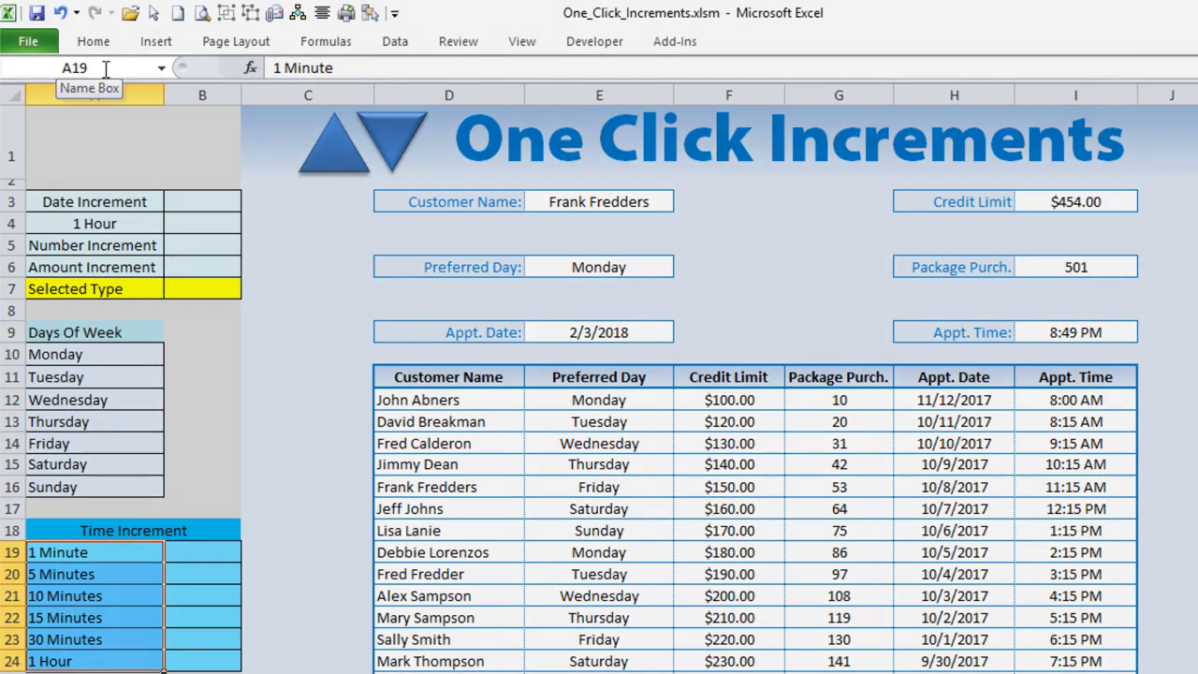
{"action": "left_click", "coordinate": [106, 68]}
{"action": "key", "text": "BackSpace"}
{"action": "type", "text": "IncTypeRng"}
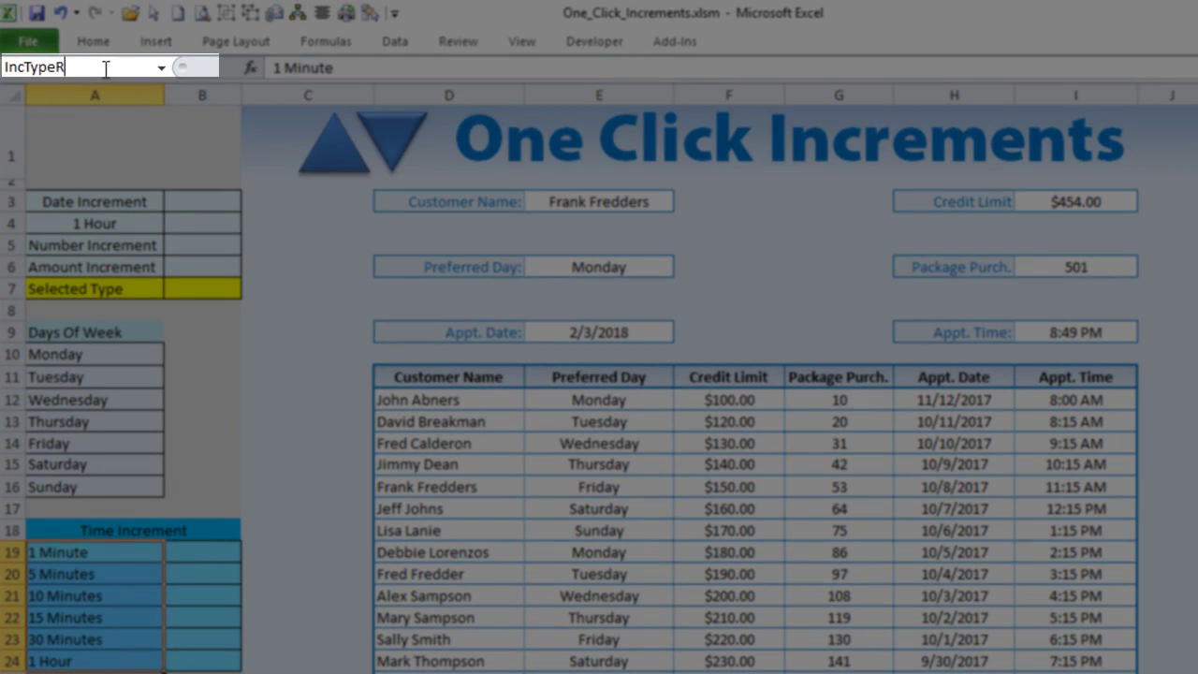
{"action": "key", "text": "Return"}
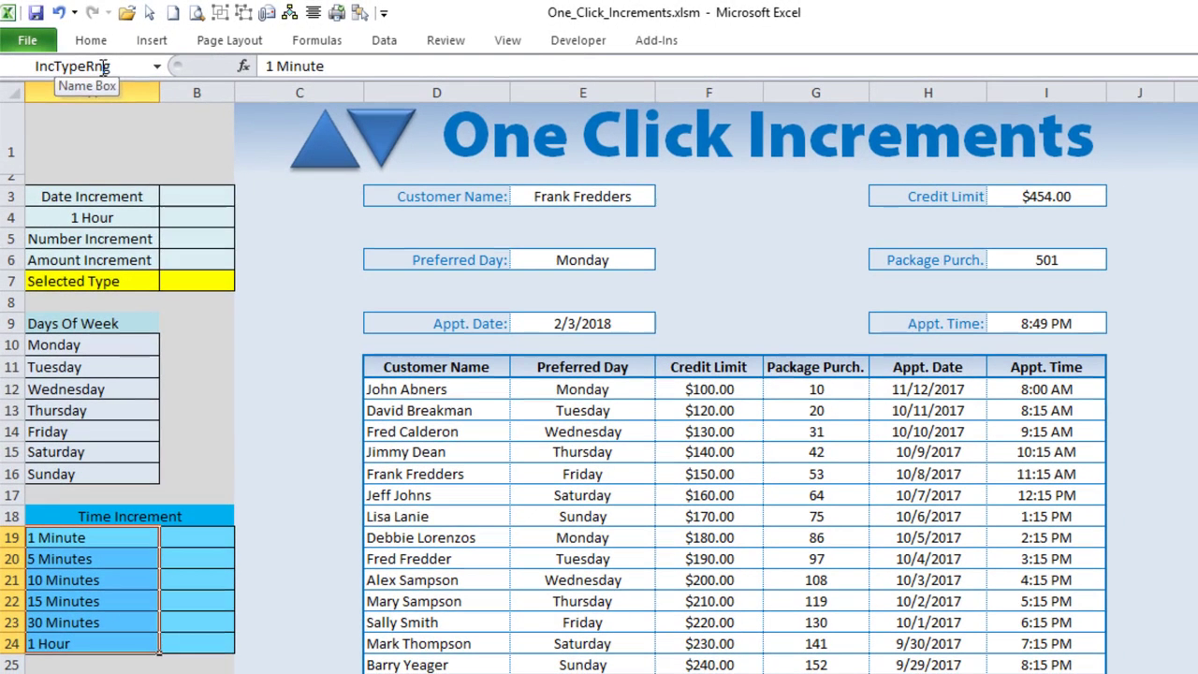
{"action": "left_click", "coordinate": [142, 536]}
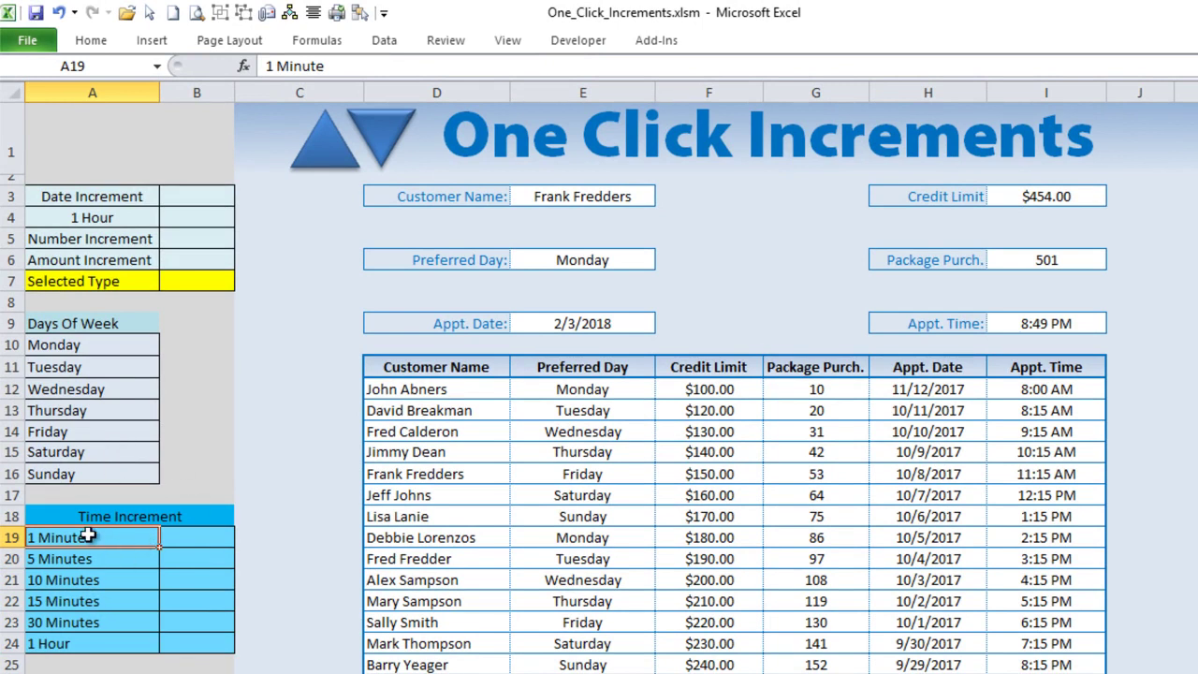
{"action": "left_click_drag", "start_coordinate": [87, 535], "coordinate": [88, 646]}
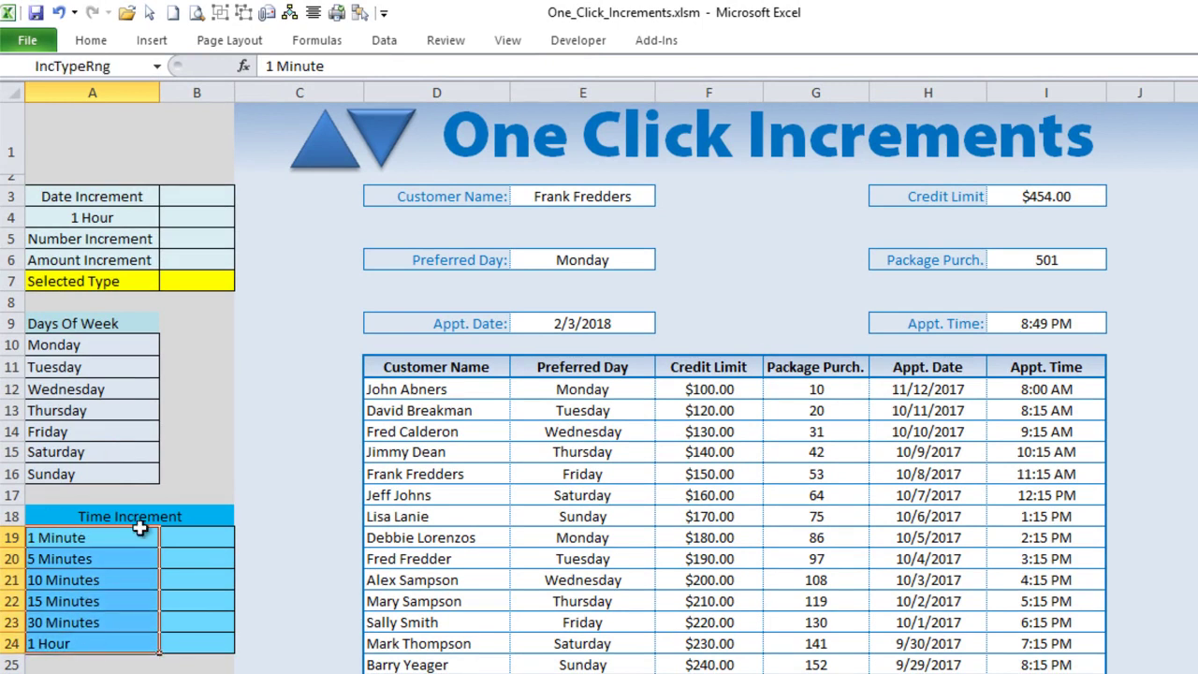
{"action": "left_click", "coordinate": [168, 535]}
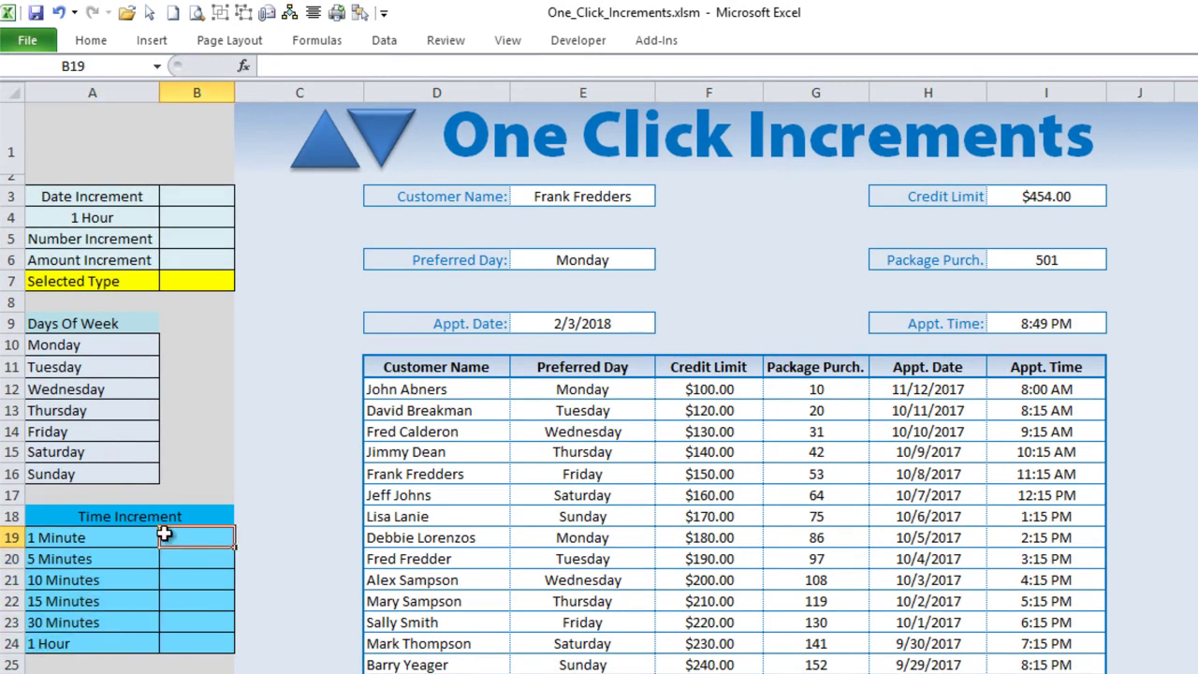
{"action": "left_click", "coordinate": [201, 558]}
{"action": "left_click", "coordinate": [201, 580]}
{"action": "left_click", "coordinate": [200, 603]}
{"action": "left_click", "coordinate": [196, 624]}
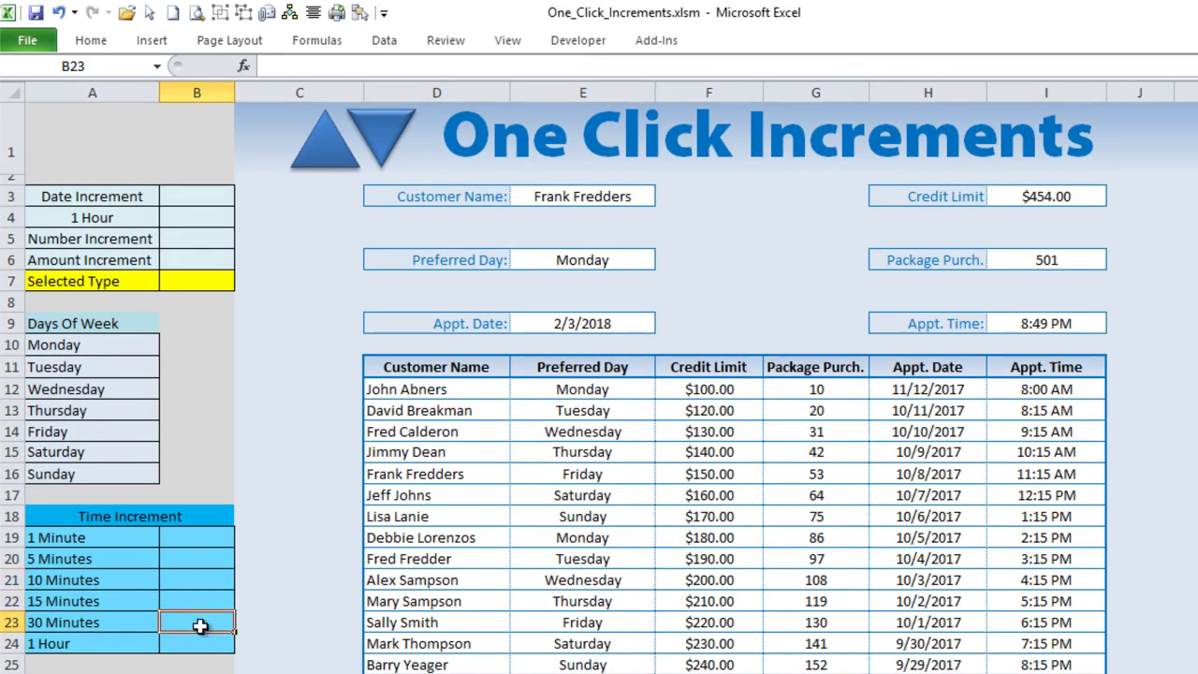
{"action": "left_click", "coordinate": [206, 638]}
{"action": "left_click", "coordinate": [206, 534]}
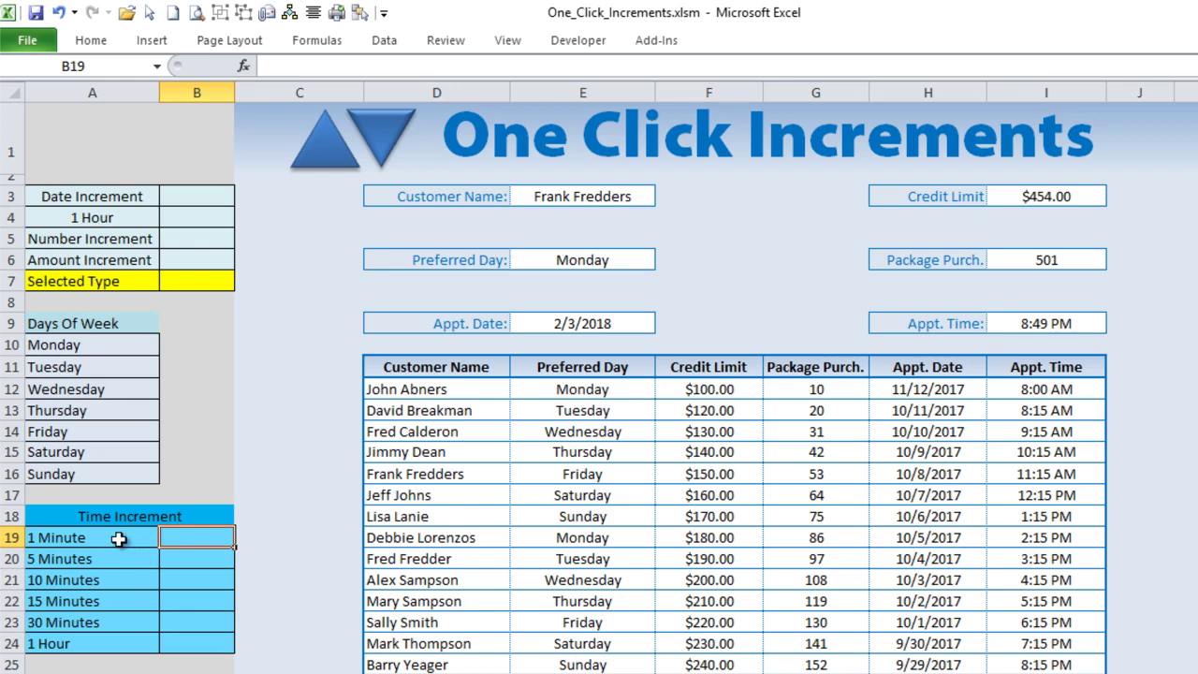
{"action": "left_click", "coordinate": [269, 370]}
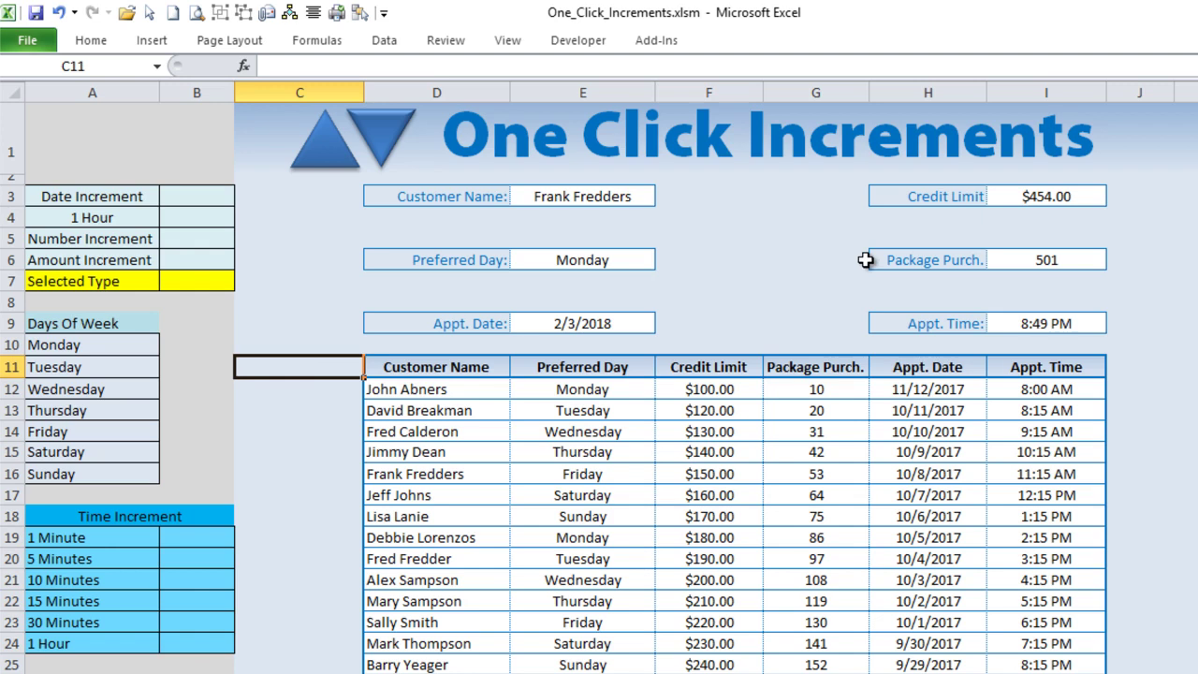
Step: Enter the test date 11/20 in C11, displayed as 20-Nov
{"action": "type", "text": "11/20"}
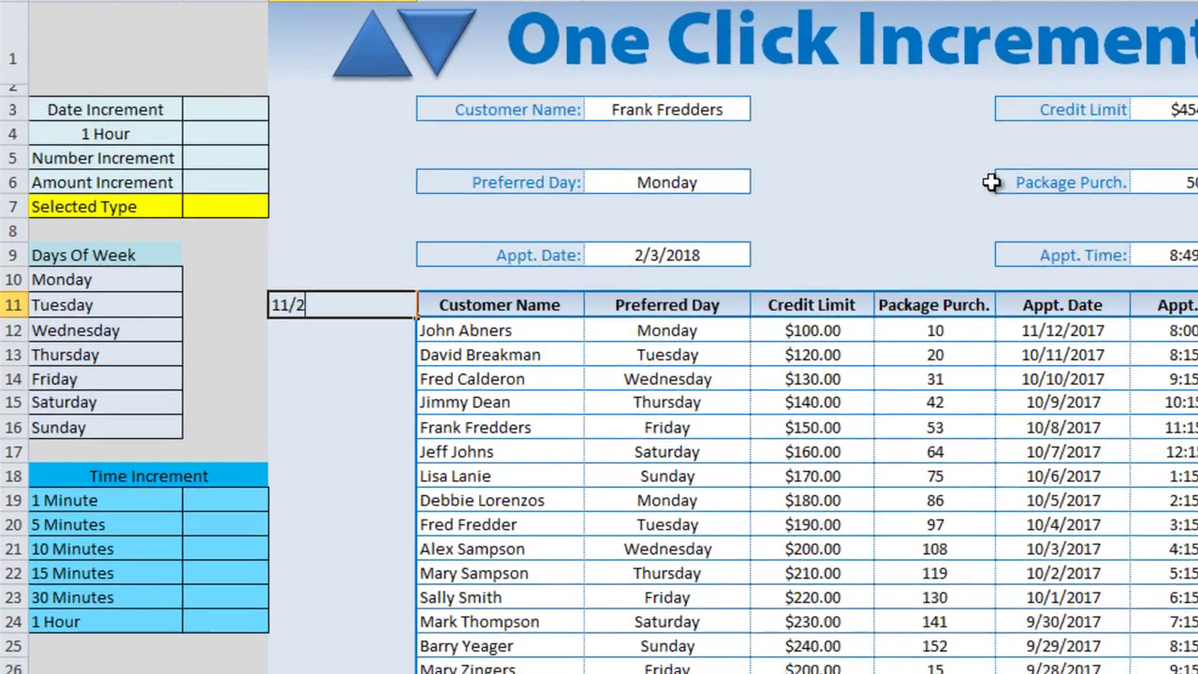
{"action": "key", "text": "Return"}
{"action": "left_click", "coordinate": [459, 136]}
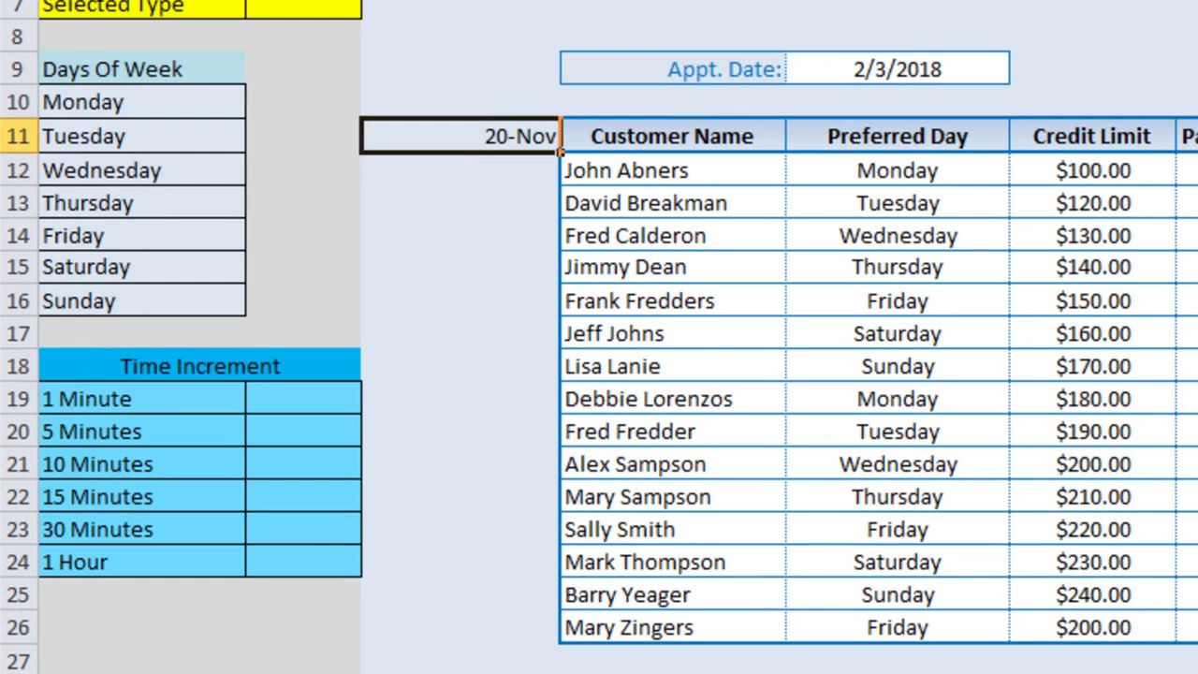
Step: Add the formula =C11+1 in C12 so it shows 21-Nov
{"action": "left_click", "coordinate": [409, 171]}
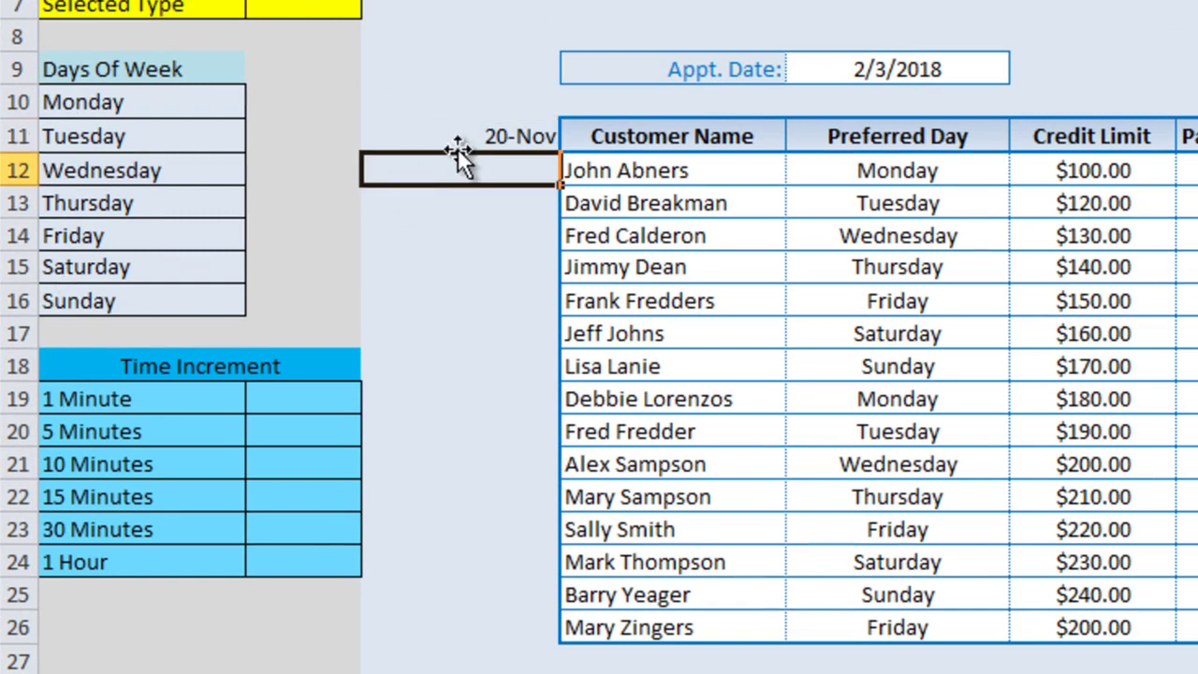
{"action": "type", "text": "="}
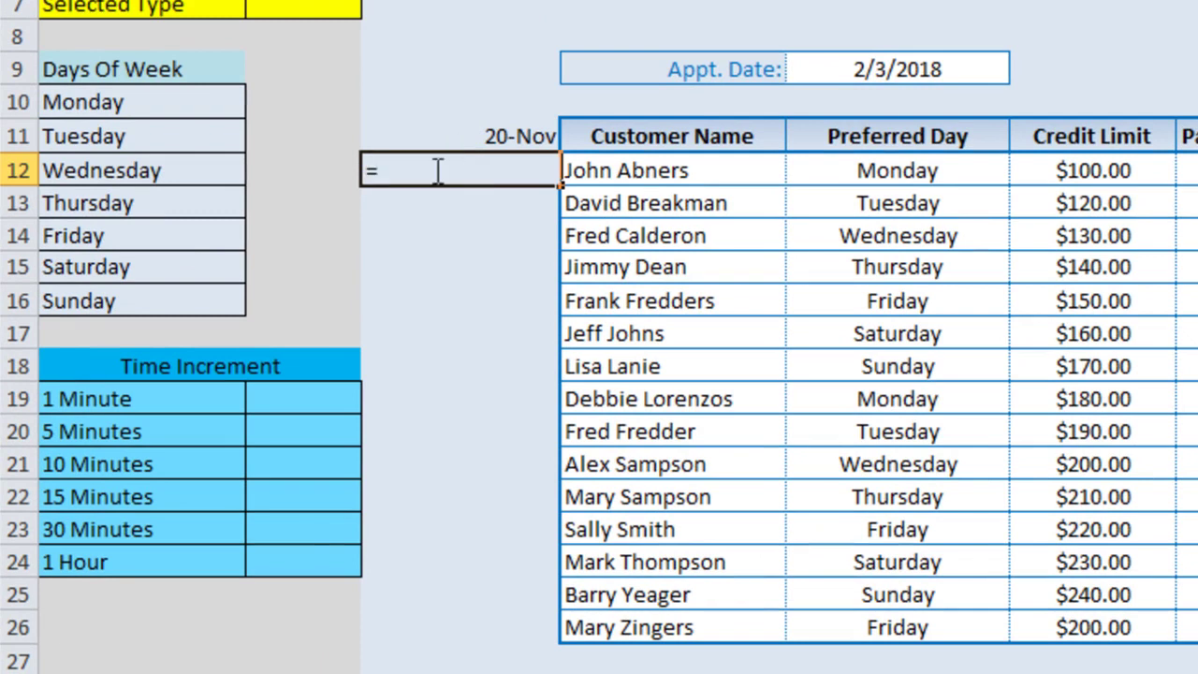
{"action": "left_click", "coordinate": [450, 134]}
{"action": "type", "text": "+1"}
{"action": "key", "text": "Return"}
{"action": "left_click_drag", "start_coordinate": [482, 134], "coordinate": [479, 177]}
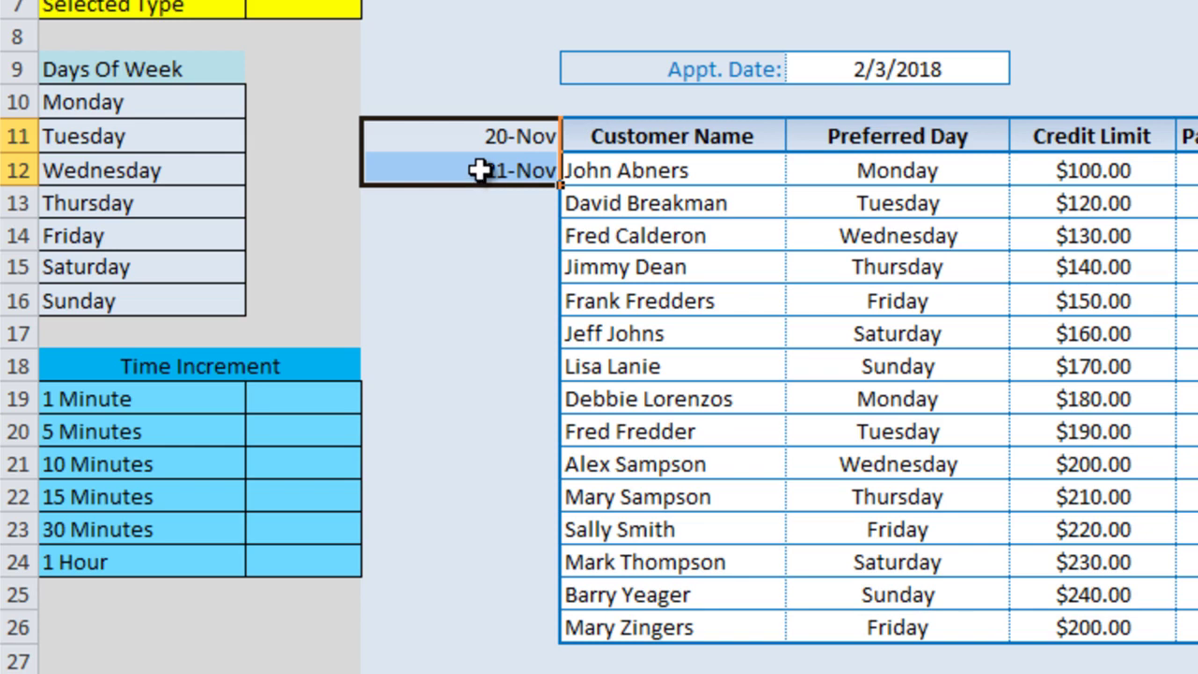
{"action": "left_click", "coordinate": [471, 194]}
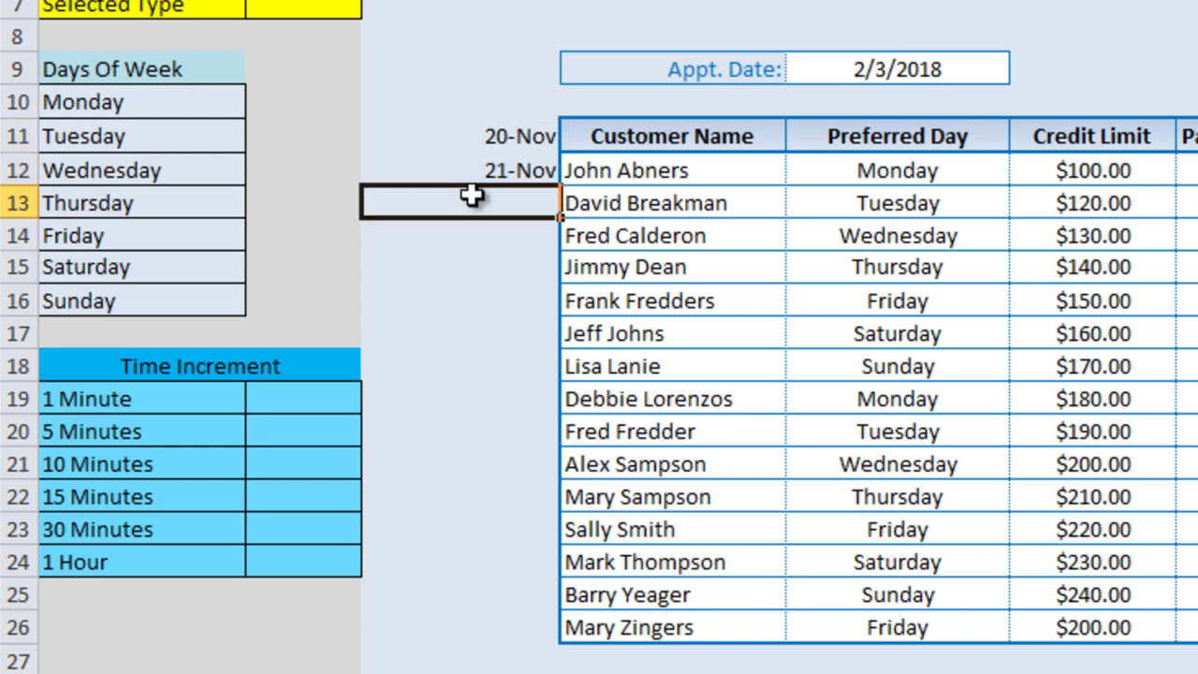
Step: Clear the C11:C12 test dates and enter =1/24 (0.0416667) in B24 beside 1 Hour
{"action": "left_click_drag", "start_coordinate": [478, 142], "coordinate": [475, 177]}
{"action": "key", "text": "Delete"}
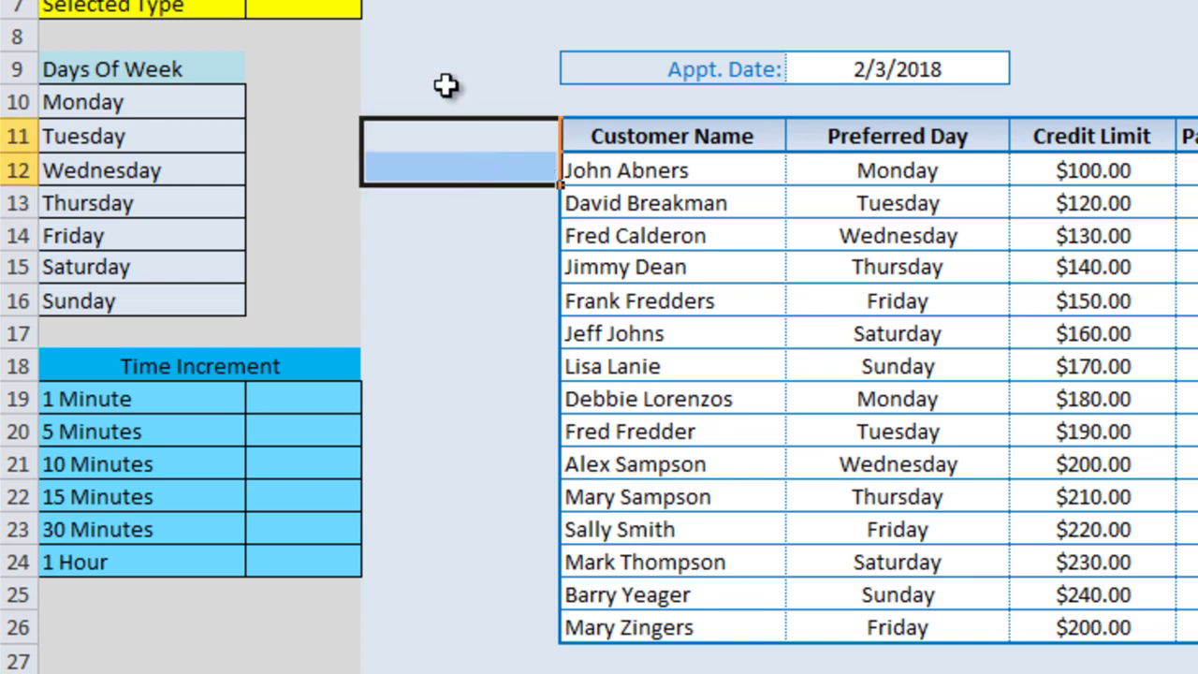
{"action": "left_click", "coordinate": [327, 554]}
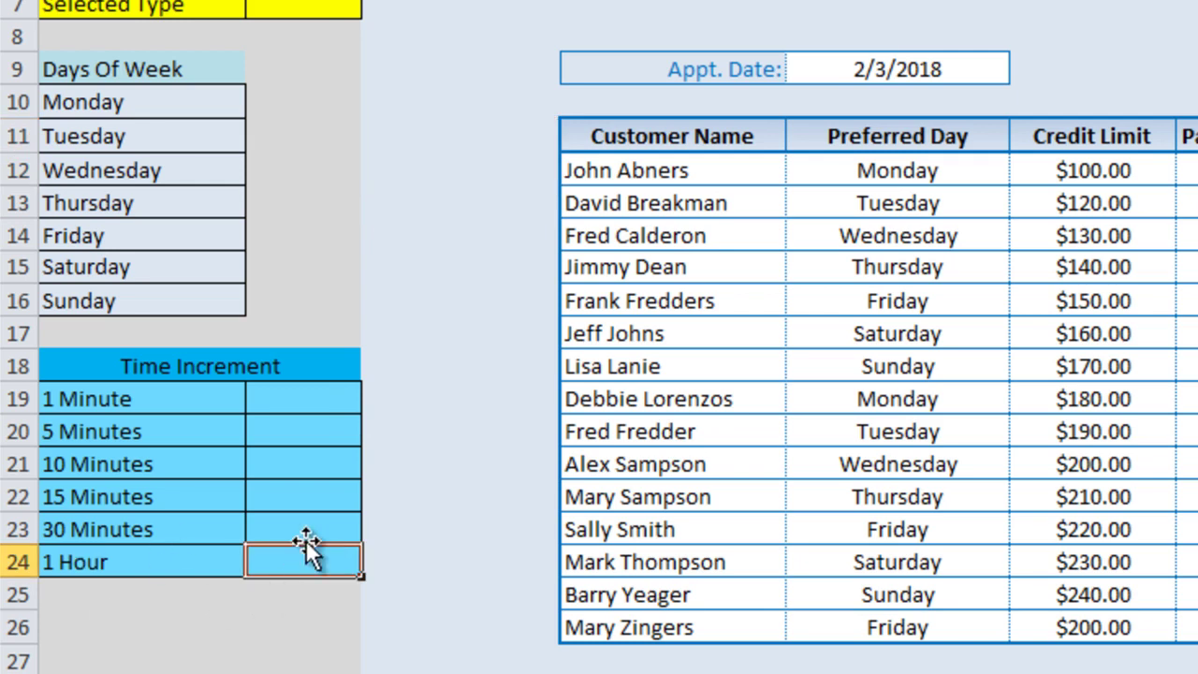
{"action": "type", "text": "=1/24"}
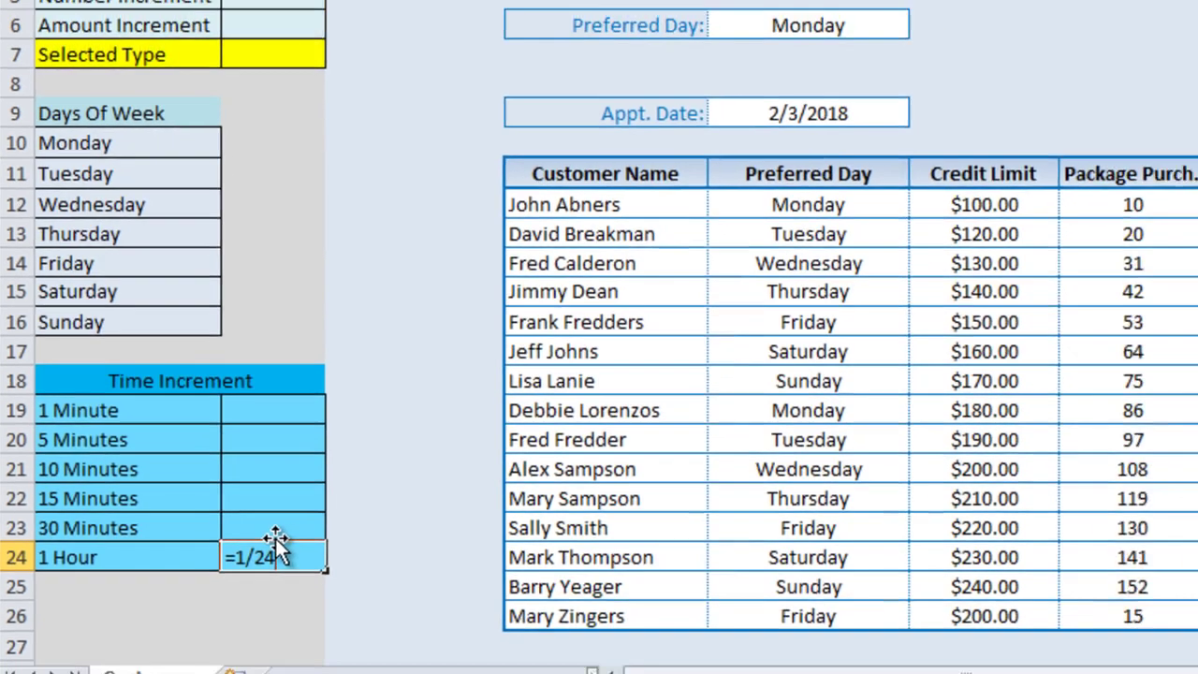
{"action": "key", "text": "Return"}
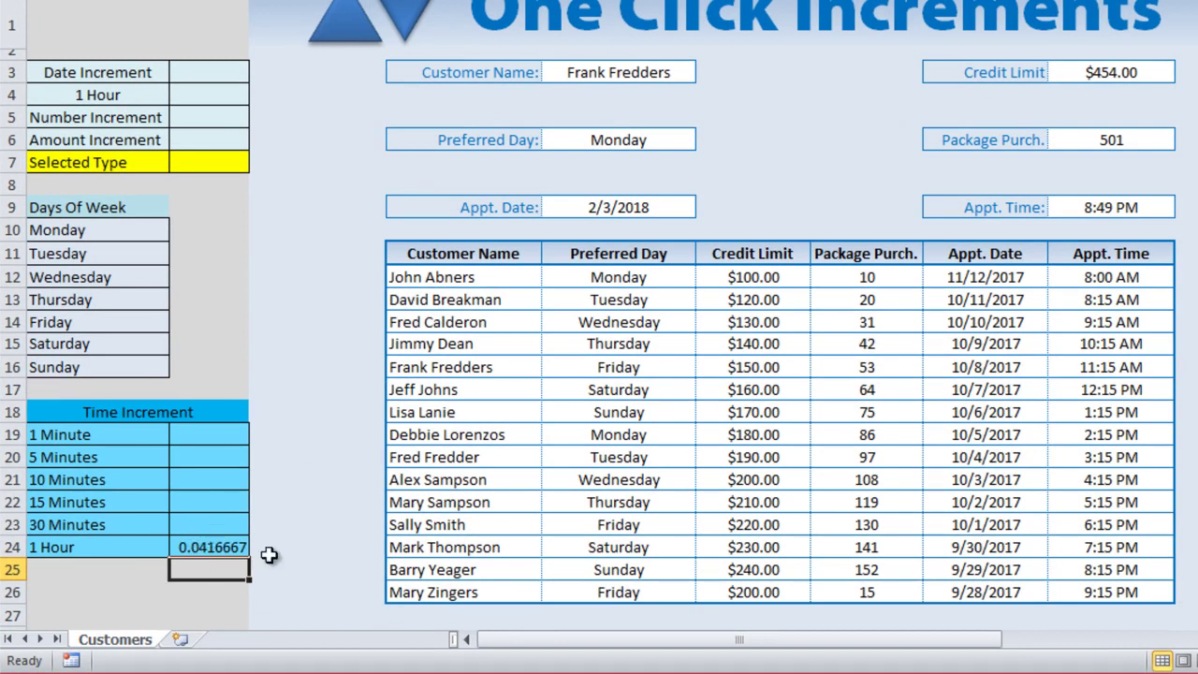
{"action": "left_click", "coordinate": [1109, 207]}
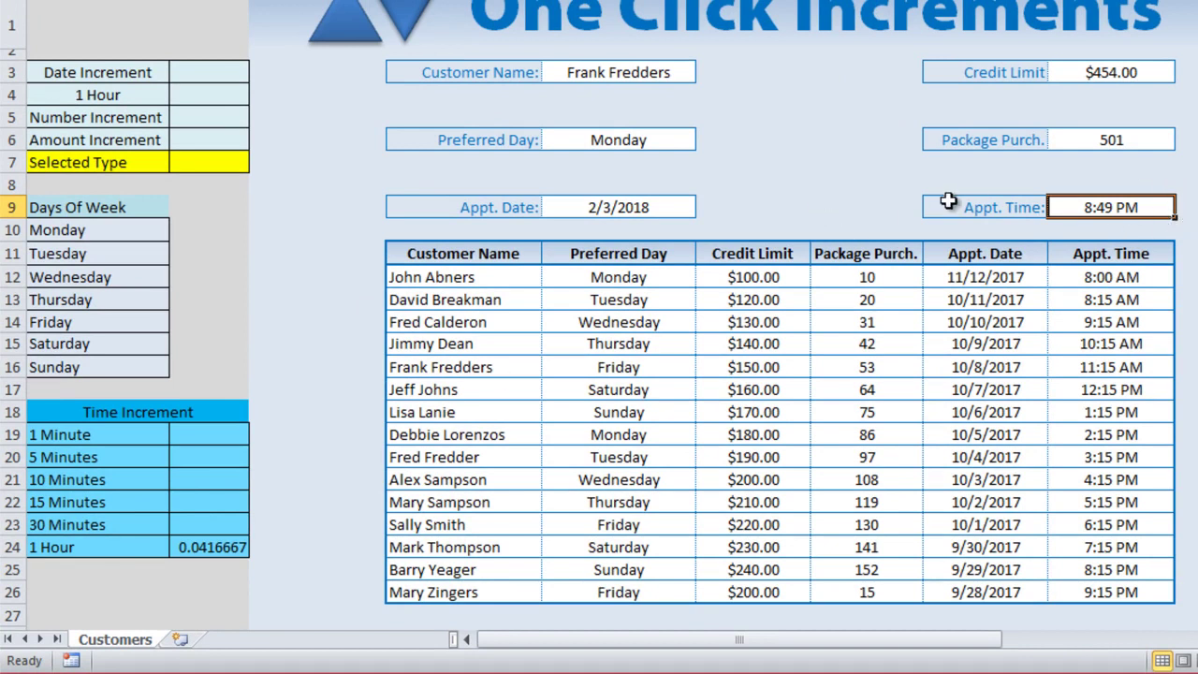
Step: Enter =I9+B24 in G9, adding one hour to 8:49 PM to show 9:49 PM
{"action": "left_click", "coordinate": [884, 210]}
{"action": "type", "text": "="}
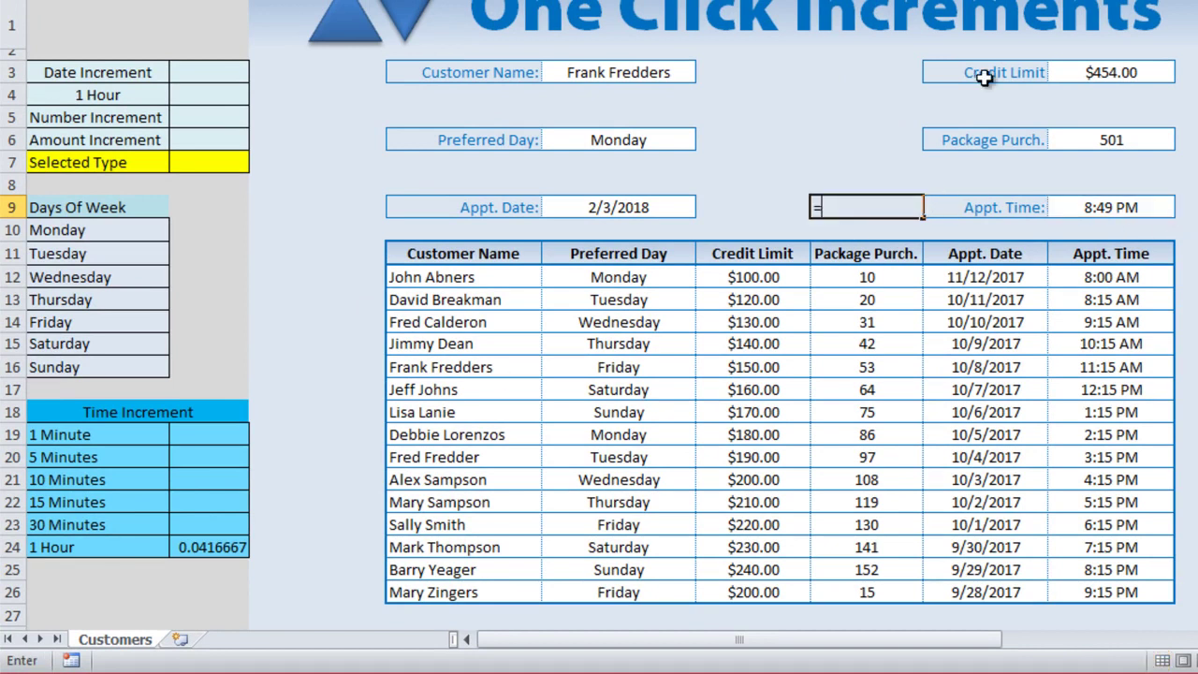
{"action": "left_click", "coordinate": [1136, 206]}
{"action": "type", "text": "+"}
{"action": "left_click", "coordinate": [214, 546]}
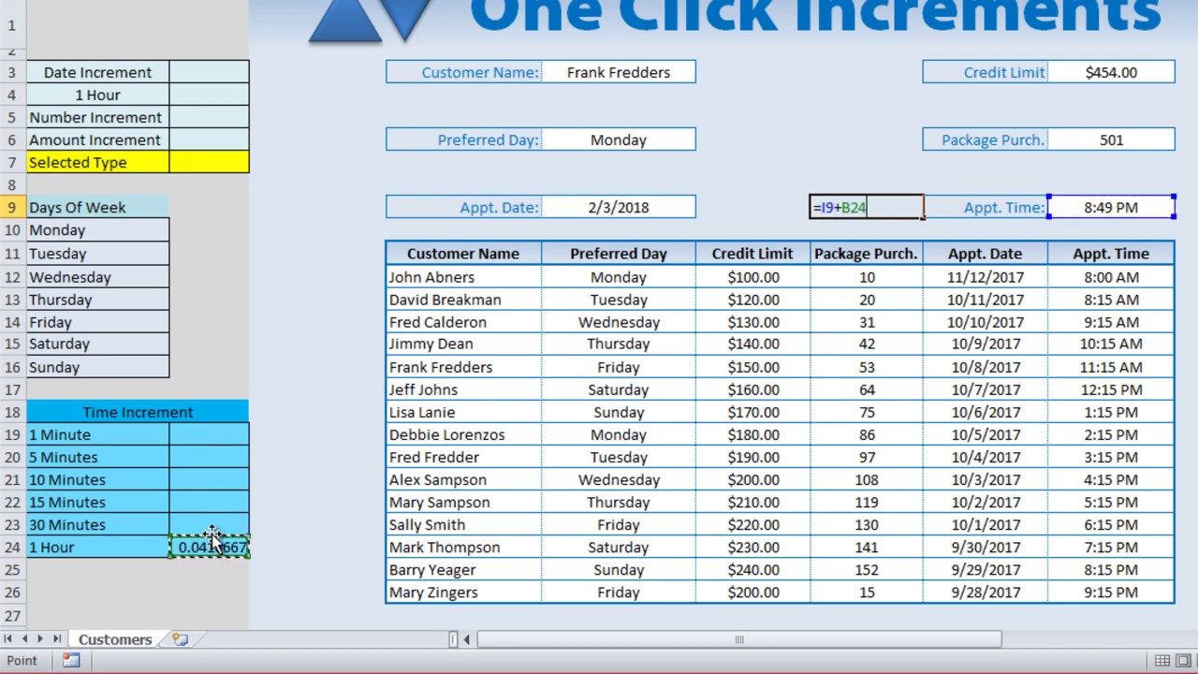
{"action": "key", "text": "Return"}
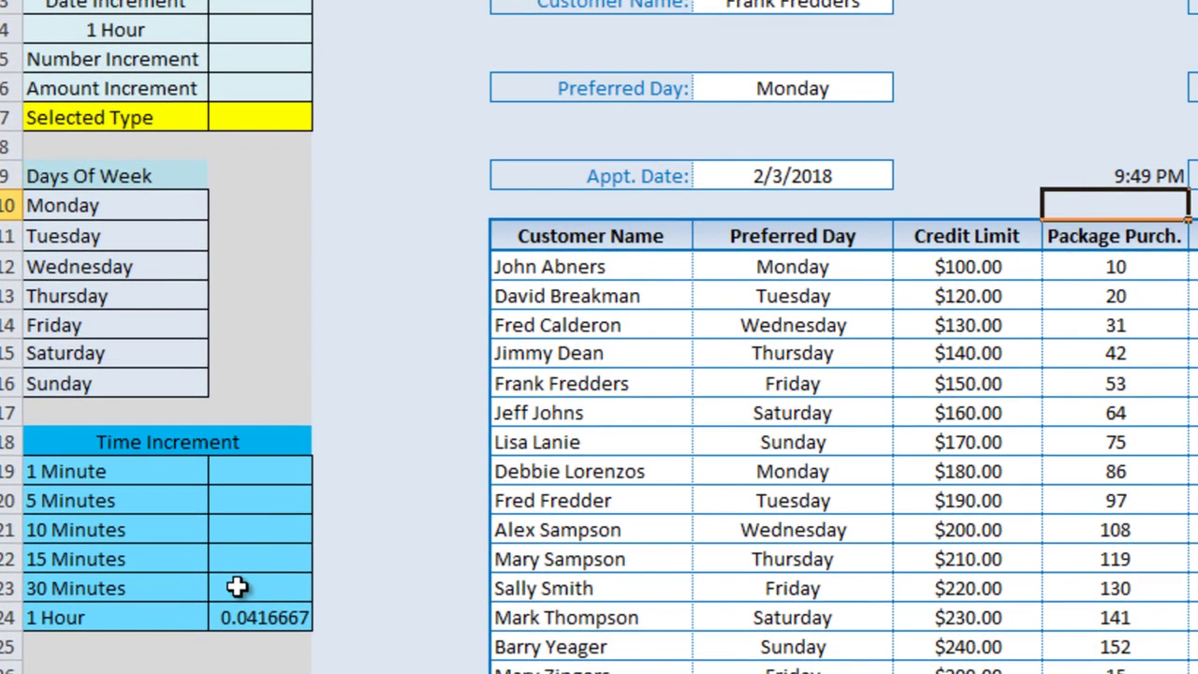
Step: Enter =1/48 (0.0208333) for 30 Minutes and =1/96 (0.0104167) for 15 Minutes
{"action": "left_click", "coordinate": [236, 587]}
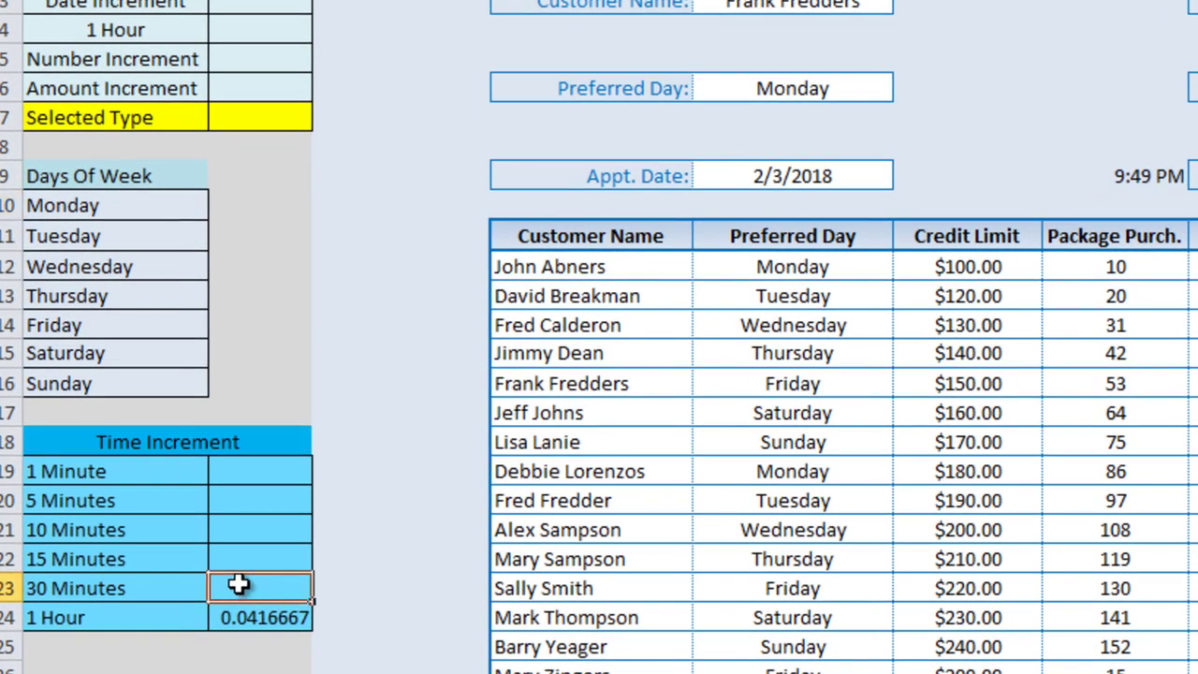
{"action": "type", "text": "=1/48"}
{"action": "key", "text": "Return"}
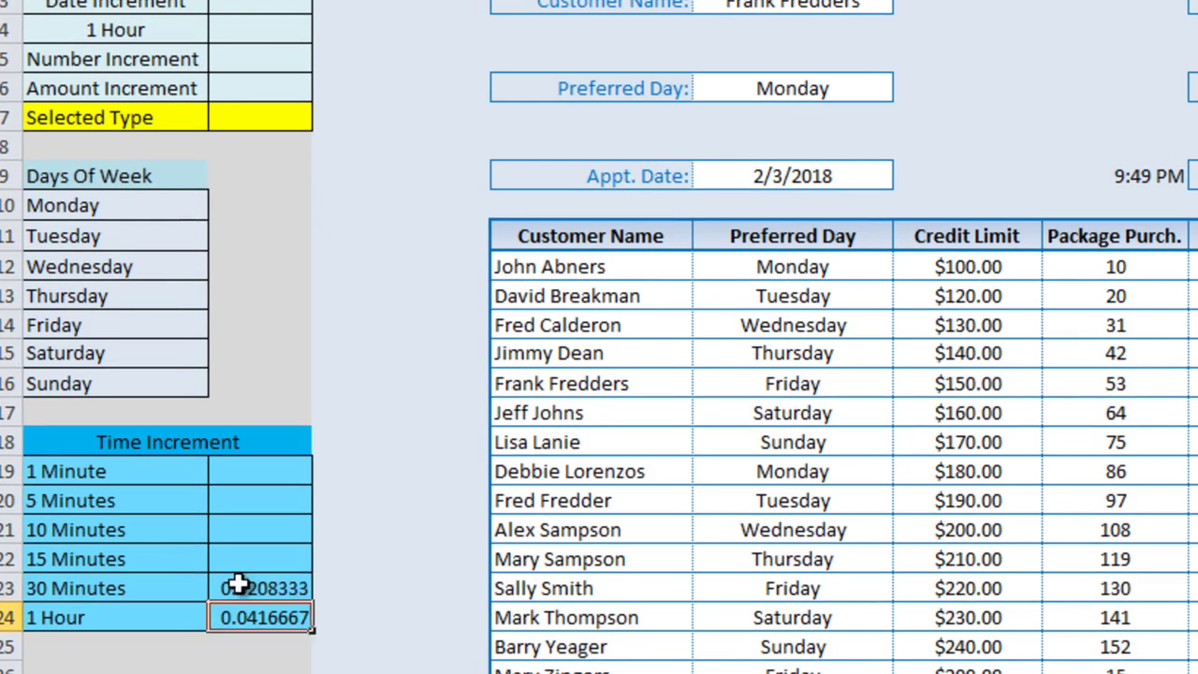
{"action": "left_click", "coordinate": [237, 585]}
{"action": "key", "text": "Up"}
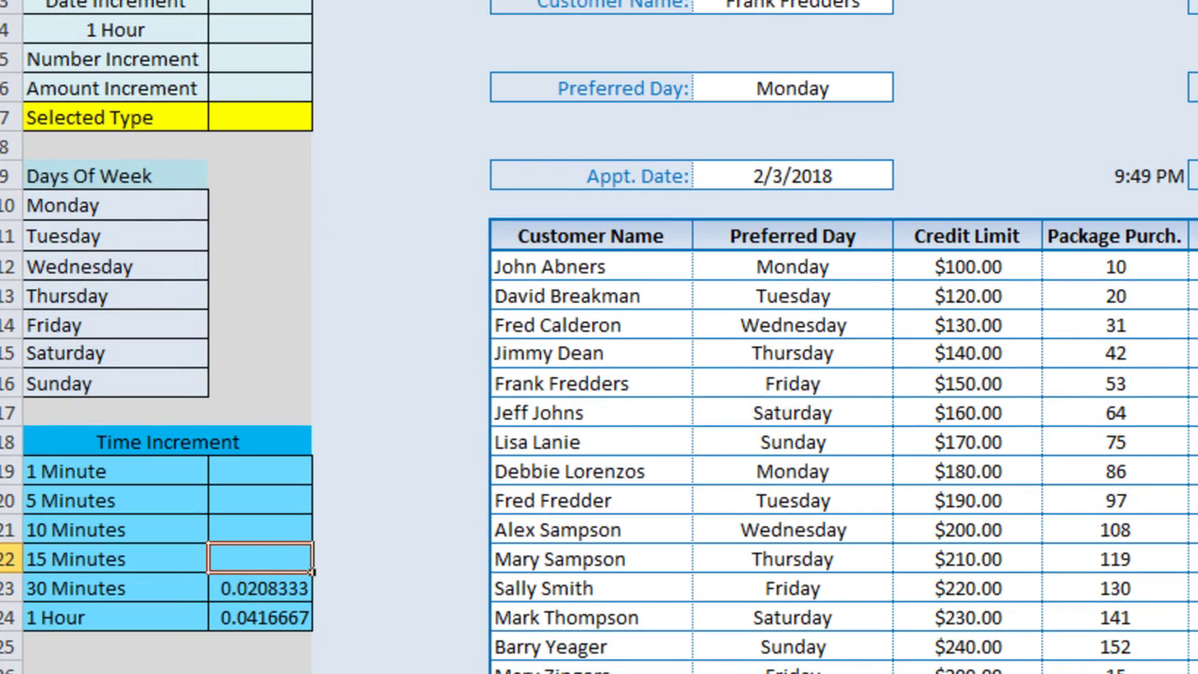
{"action": "type", "text": "=1/96"}
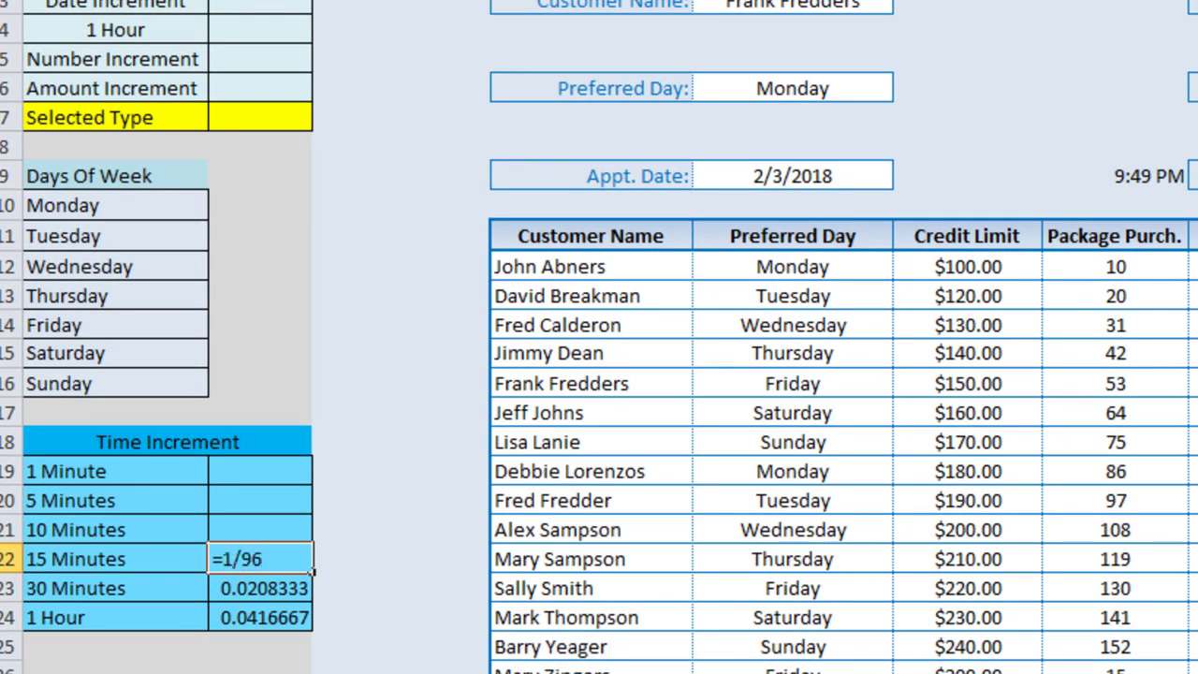
{"action": "key", "text": "Return"}
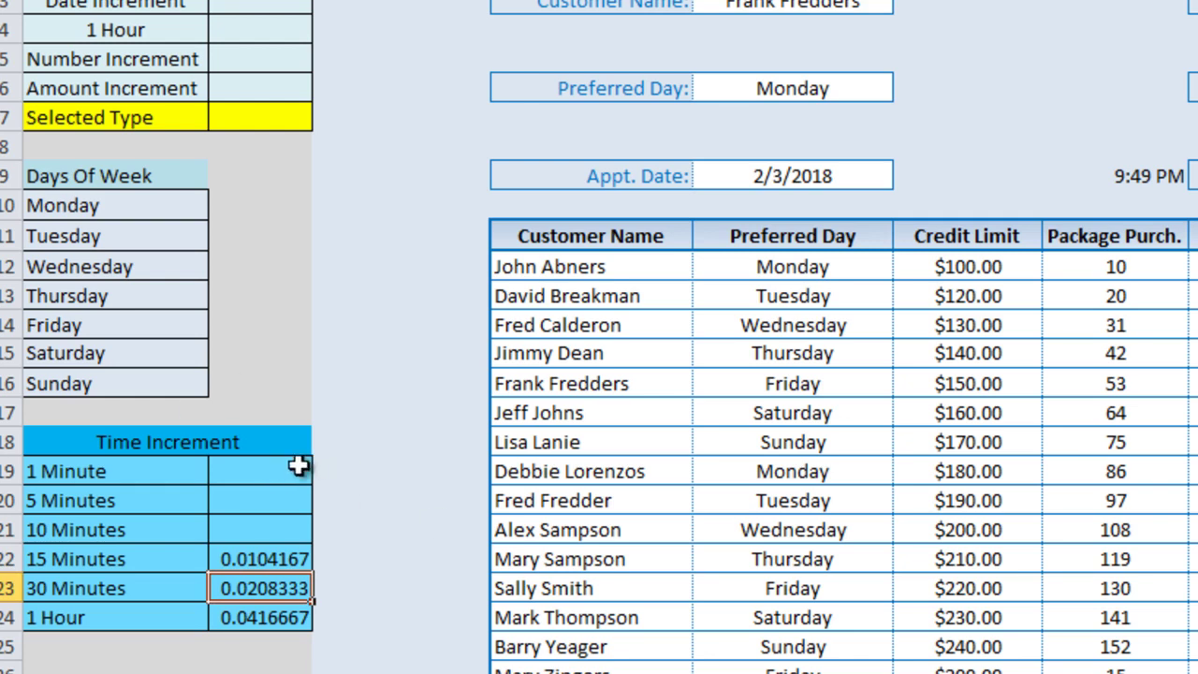
{"action": "left_click", "coordinate": [348, 294]}
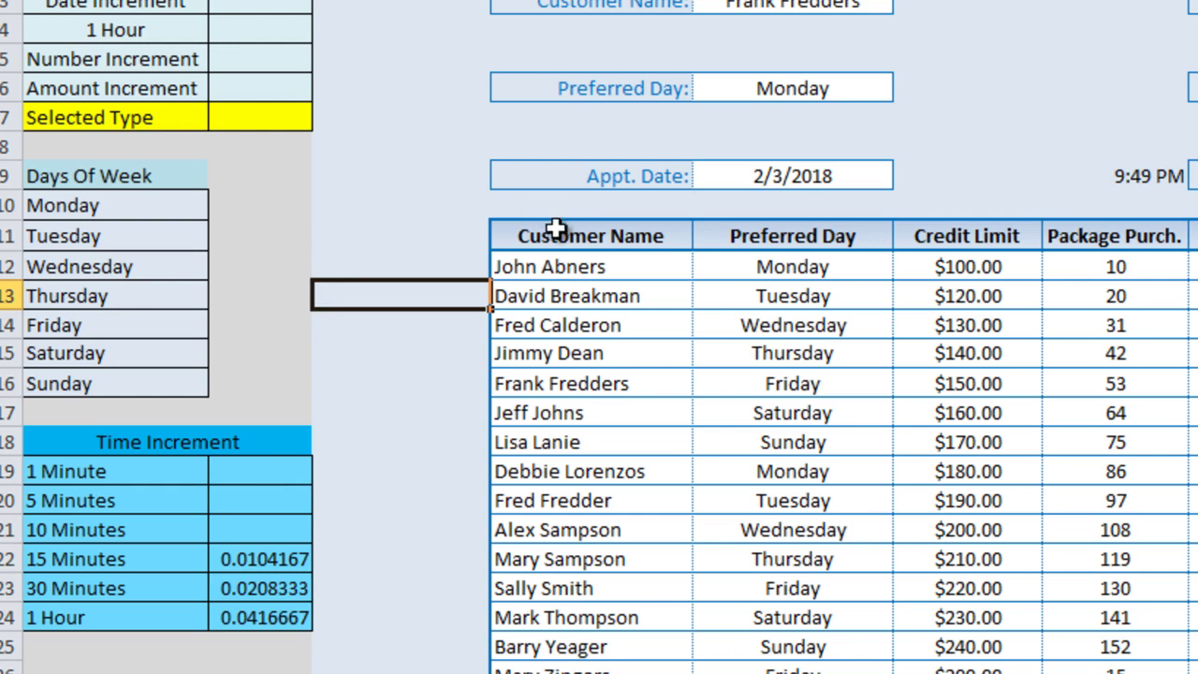
Step: Compute =60*24 in spare cell C13, giving 1440 minutes per day
{"action": "type", "text": "=60*24"}
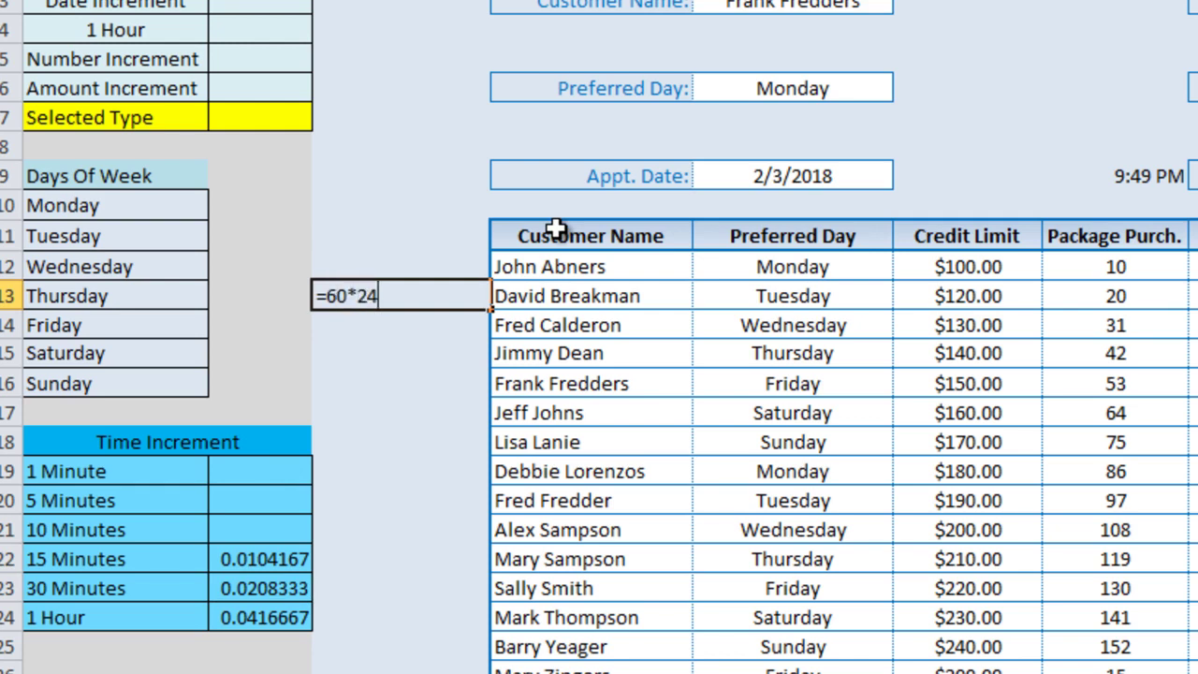
{"action": "key", "text": "Return"}
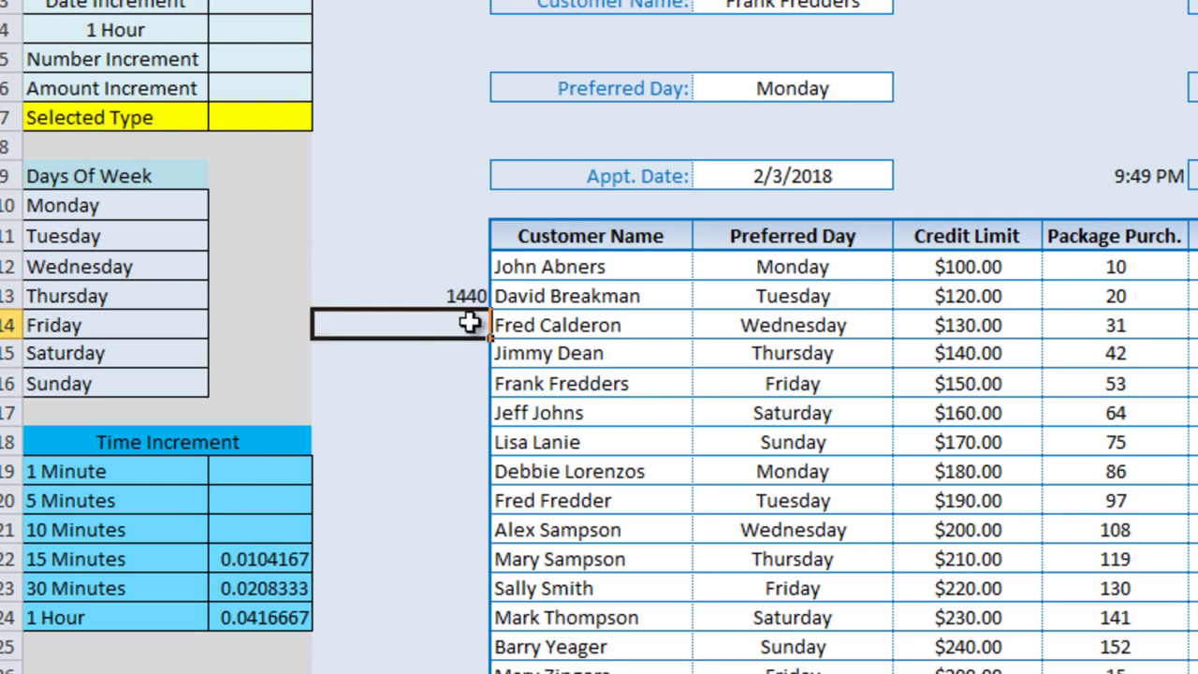
{"action": "left_click", "coordinate": [455, 295]}
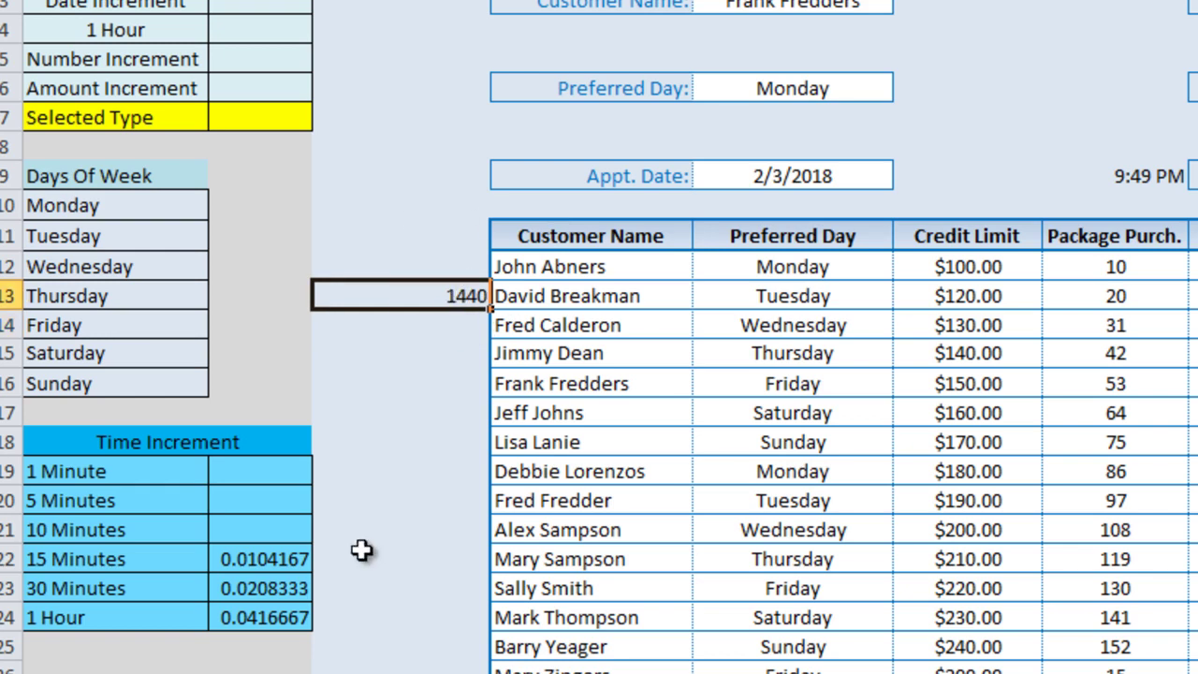
Step: Set the 1 Minute value in B19 to =1/1440 (0.0006944)
{"action": "left_click", "coordinate": [289, 462]}
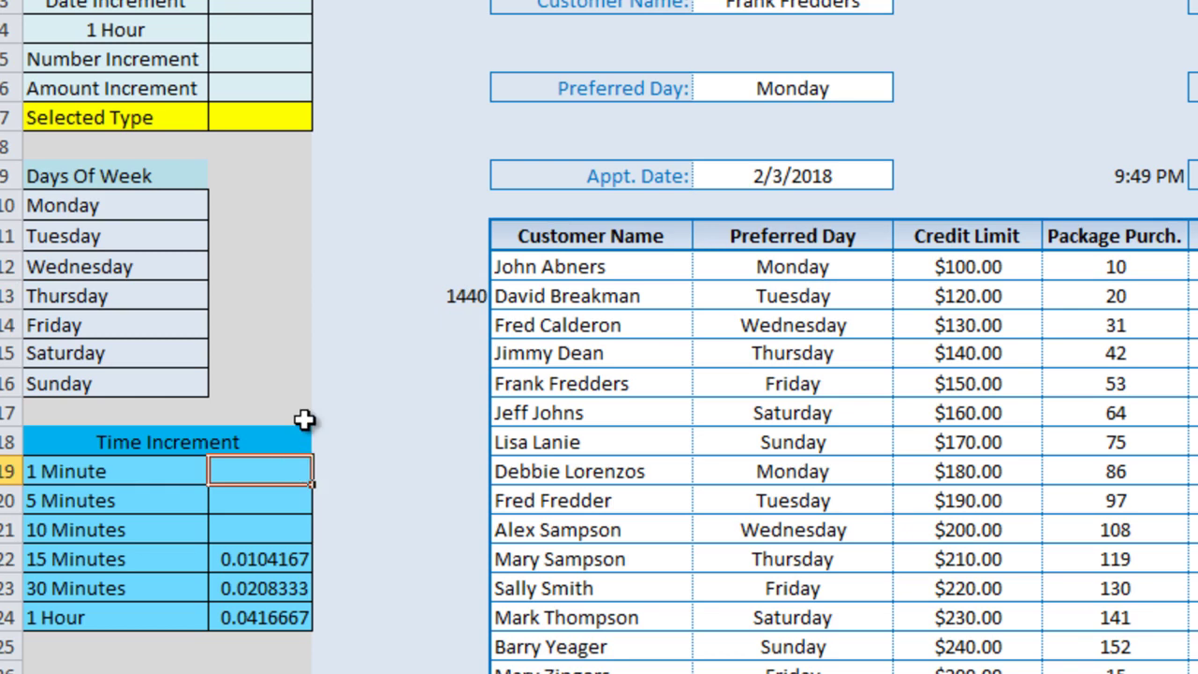
{"action": "type", "text": "=1/*"}
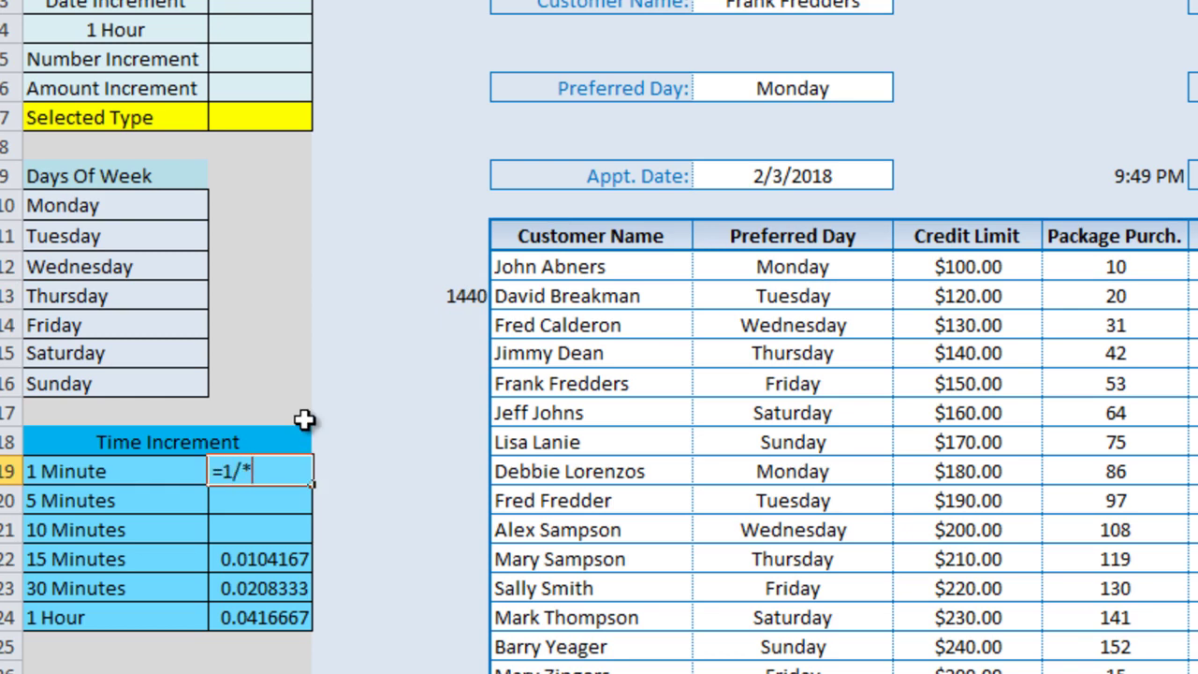
{"action": "key", "text": "BackSpace"}
{"action": "type", "text": "1440"}
{"action": "key", "text": "Return"}
{"action": "left_click", "coordinate": [440, 298]}
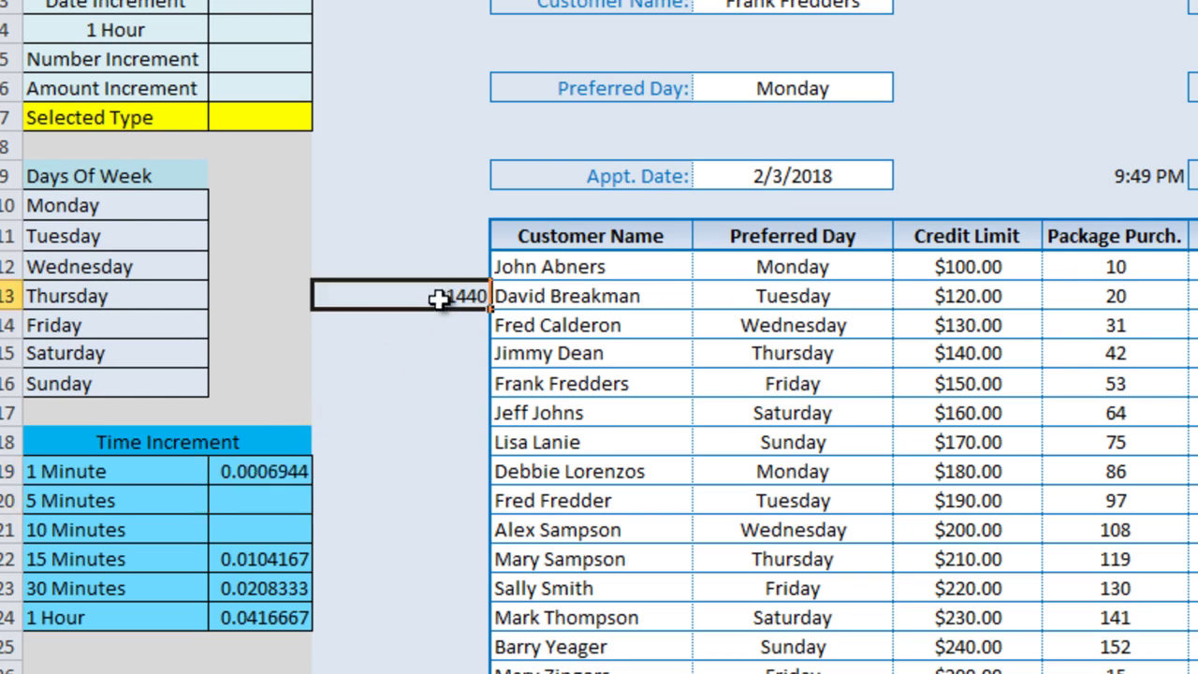
Step: Enter =B19+G9 in C13 to confirm one minute turns 9:49 PM into 9:50 PM
{"action": "type", "text": "="}
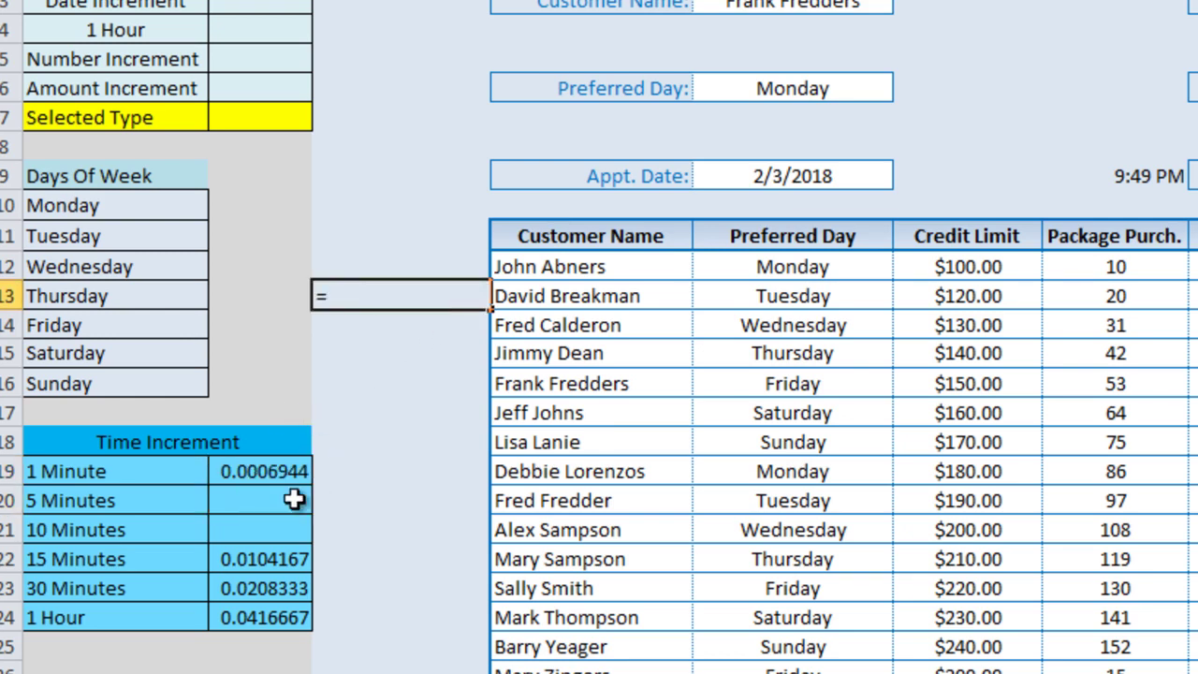
{"action": "left_click", "coordinate": [267, 471]}
{"action": "type", "text": "+"}
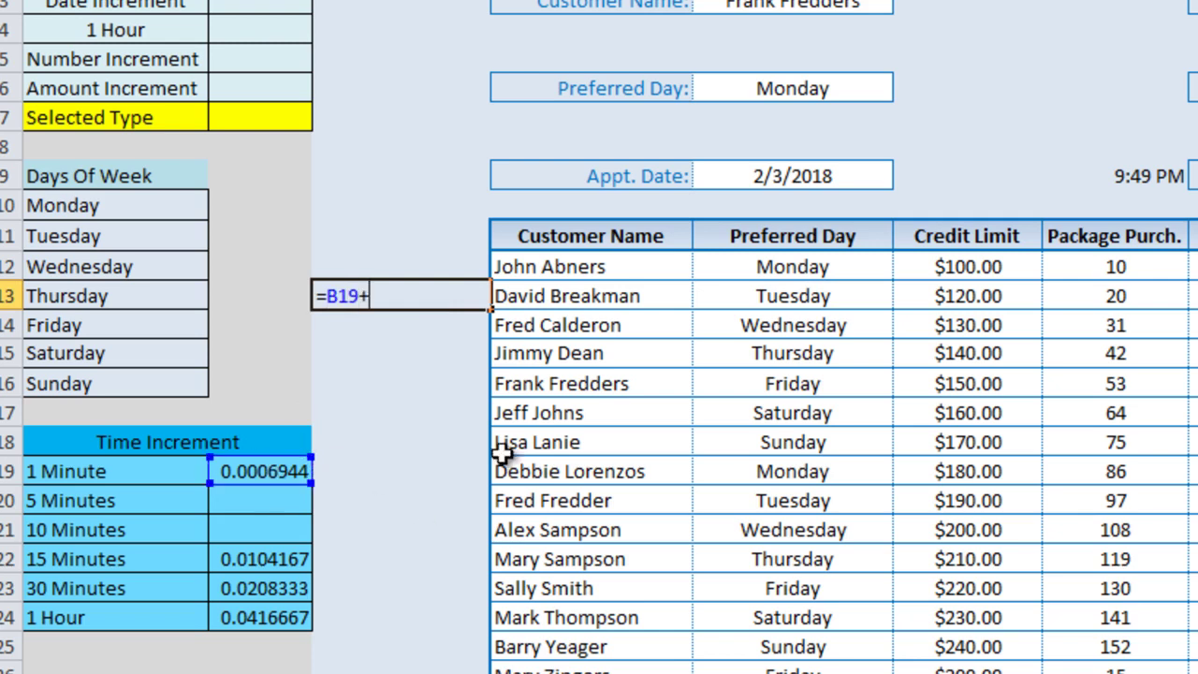
{"action": "left_click", "coordinate": [1153, 176]}
{"action": "key", "text": "Return"}
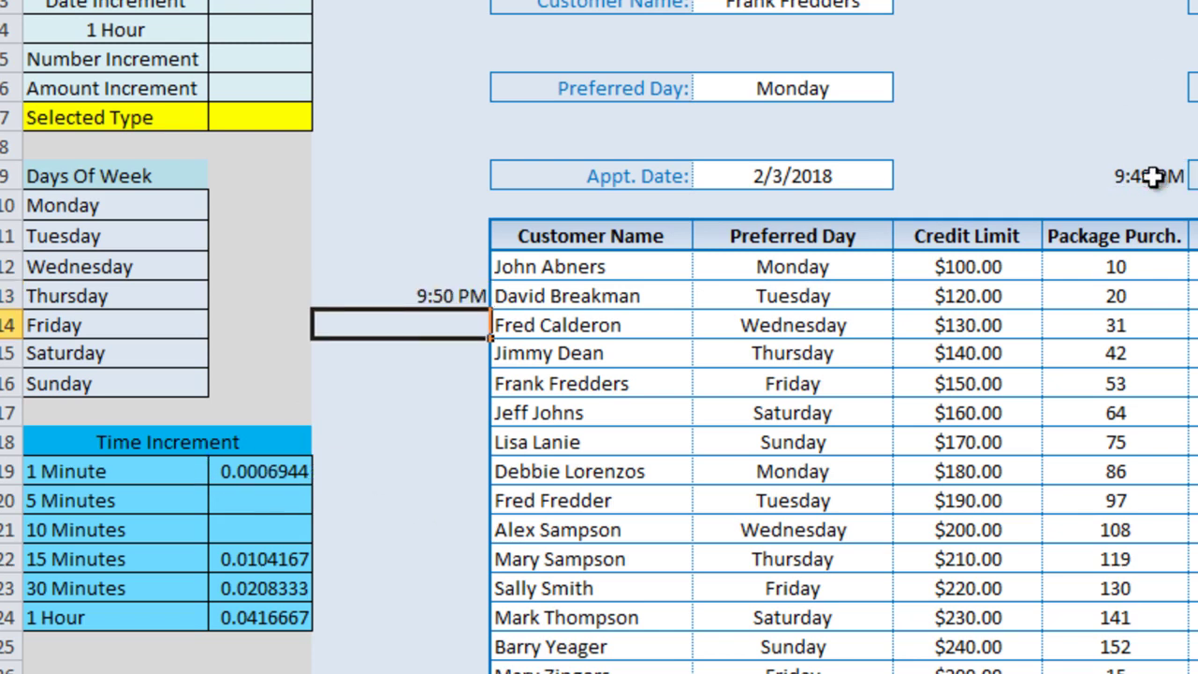
{"action": "left_click", "coordinate": [408, 292]}
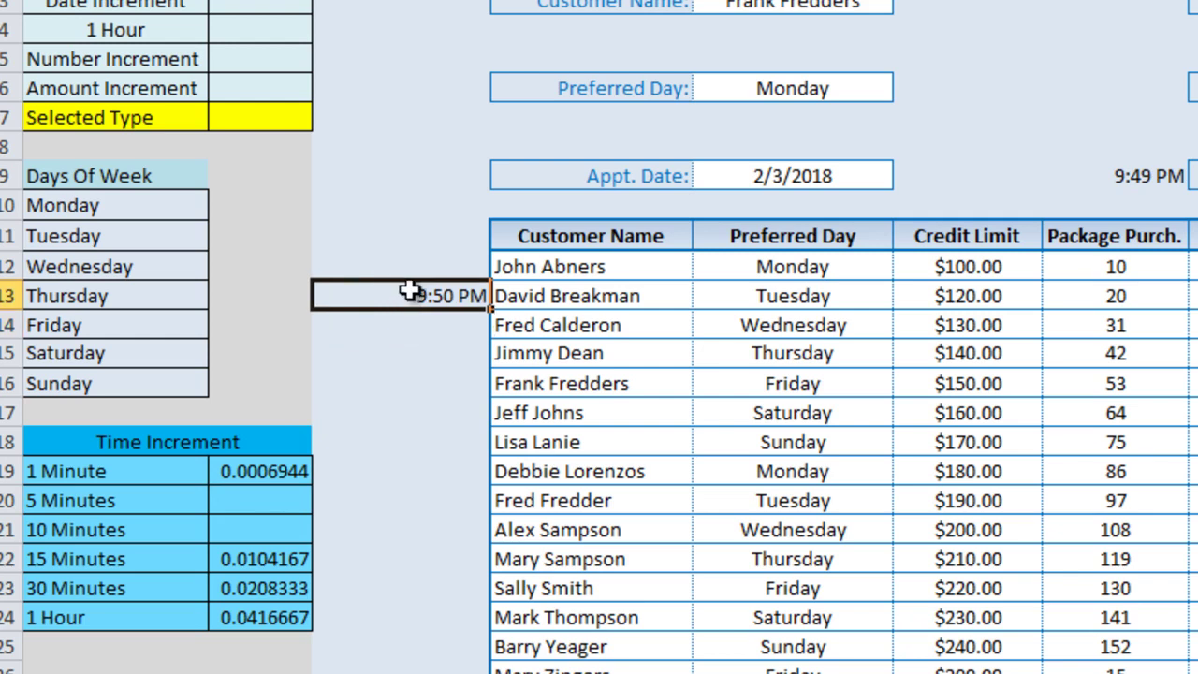
Step: Set 5 Minutes to =B19*5 (0.0034722) and 10 Minutes to =B19*10
{"action": "left_click", "coordinate": [290, 496]}
{"action": "type", "text": "="}
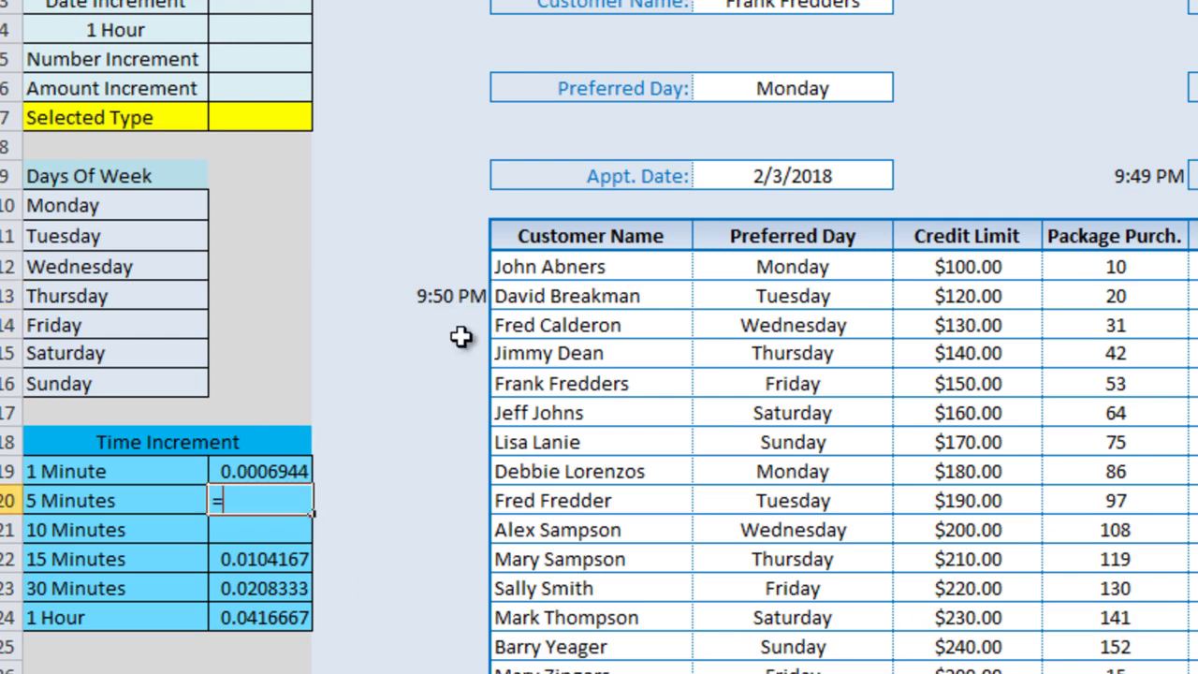
{"action": "left_click", "coordinate": [291, 470]}
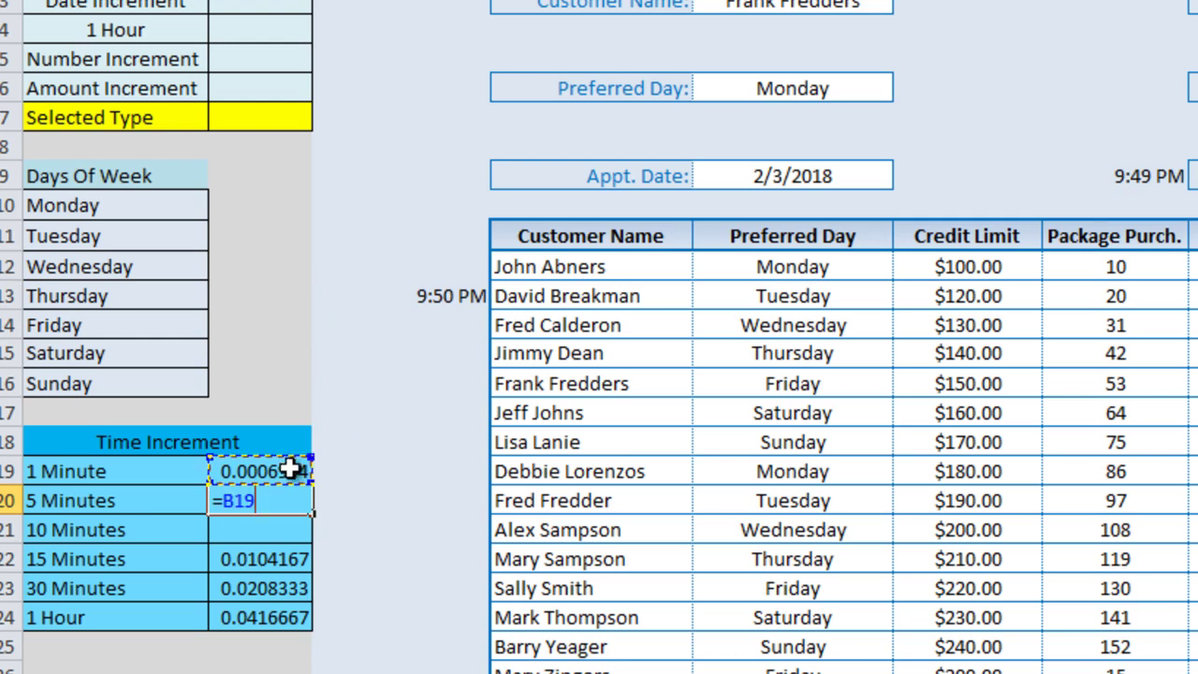
{"action": "type", "text": "*5"}
{"action": "key", "text": "Return"}
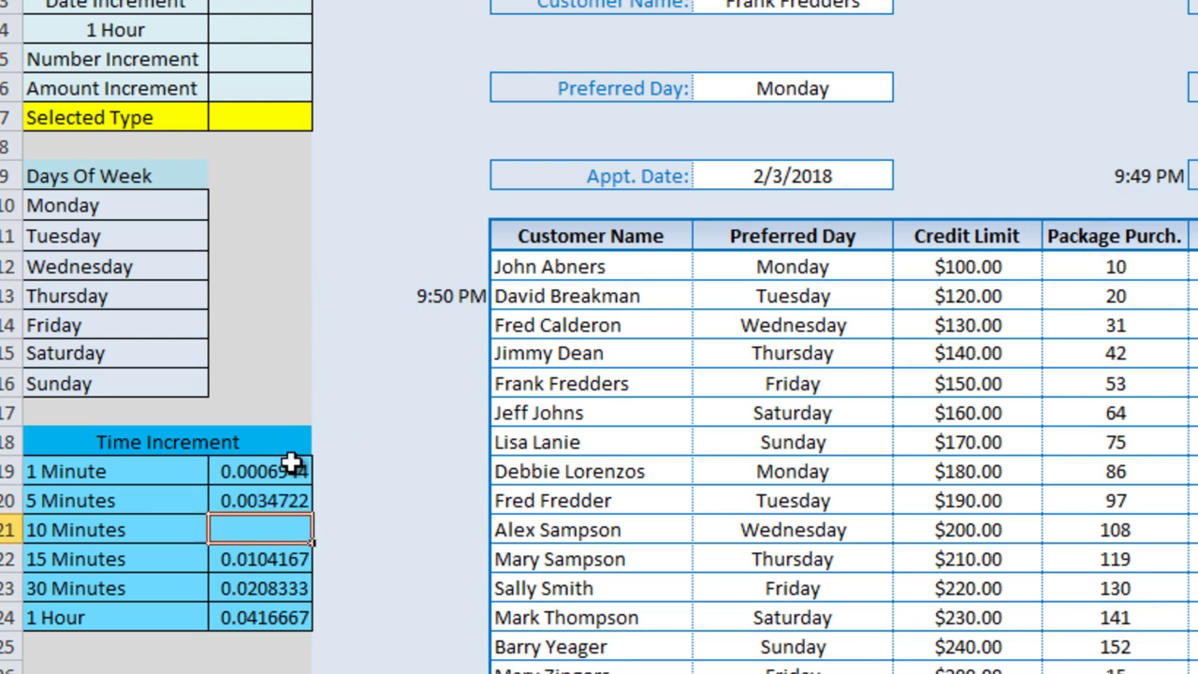
{"action": "type", "text": "="}
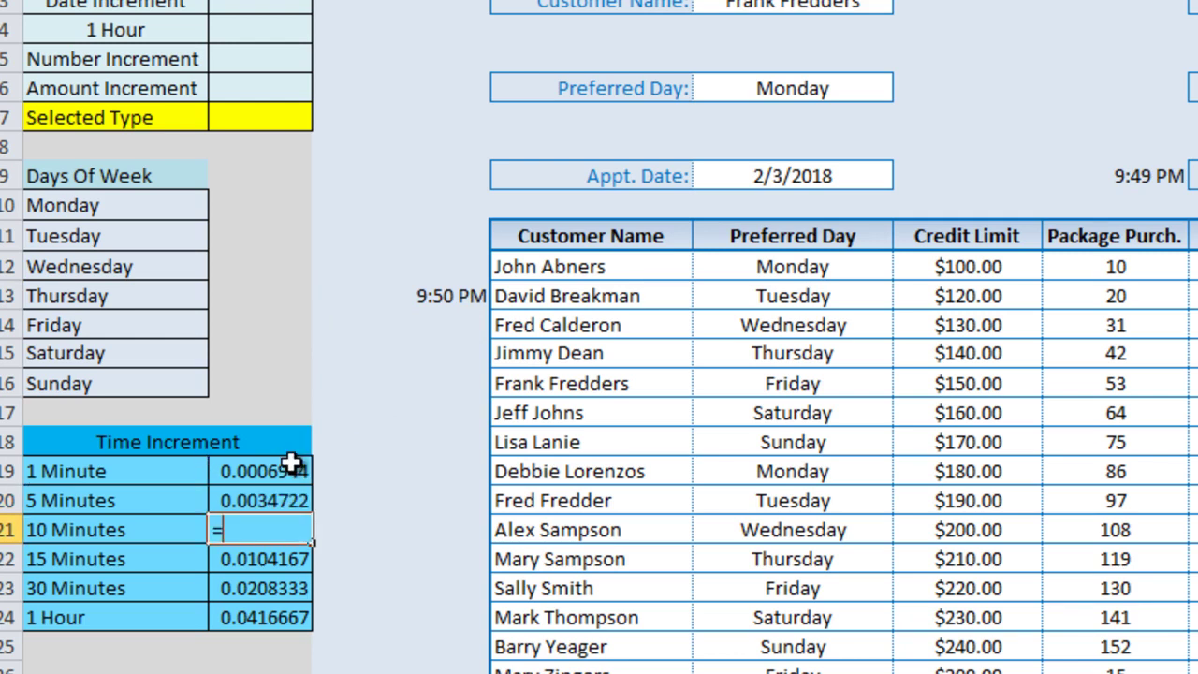
{"action": "left_click", "coordinate": [293, 468]}
{"action": "type", "text": "*10"}
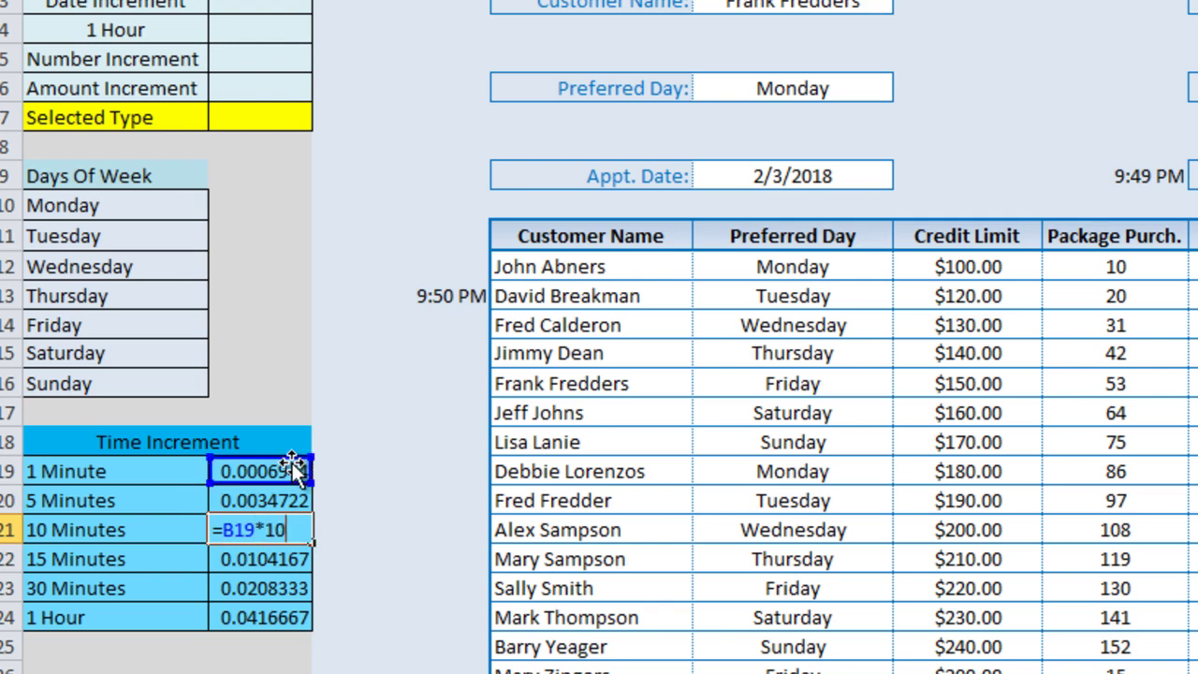
{"action": "key", "text": "Return"}
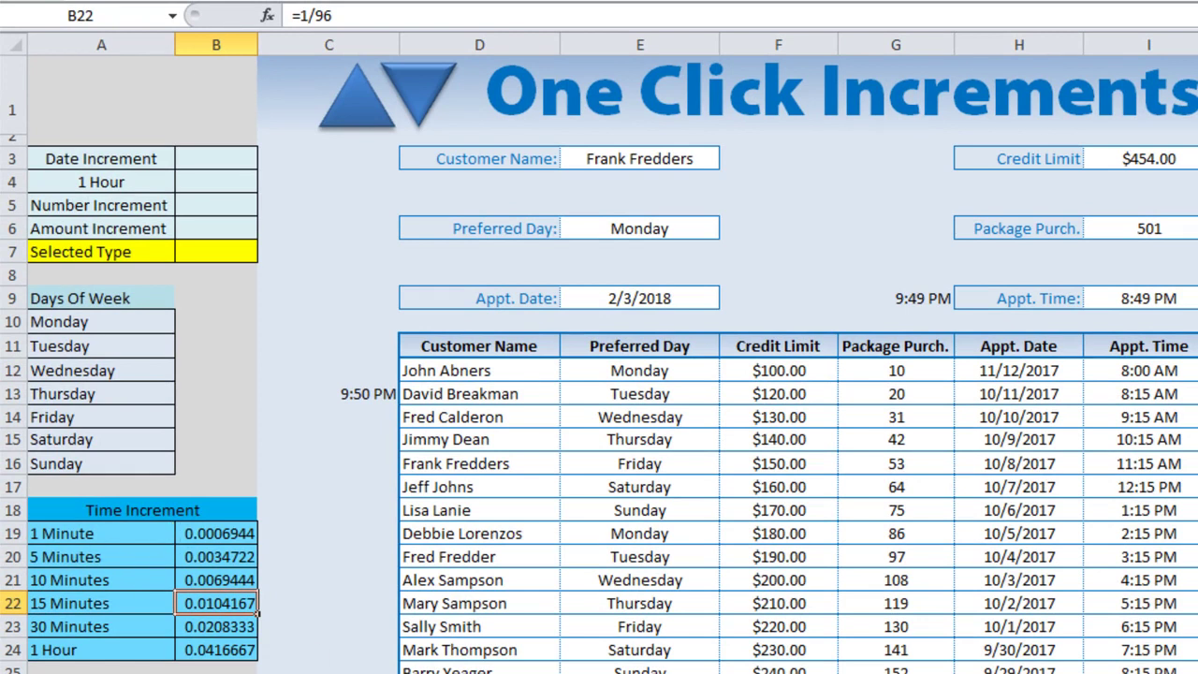
{"action": "left_click", "coordinate": [386, 394]}
{"action": "key", "text": "Delete"}
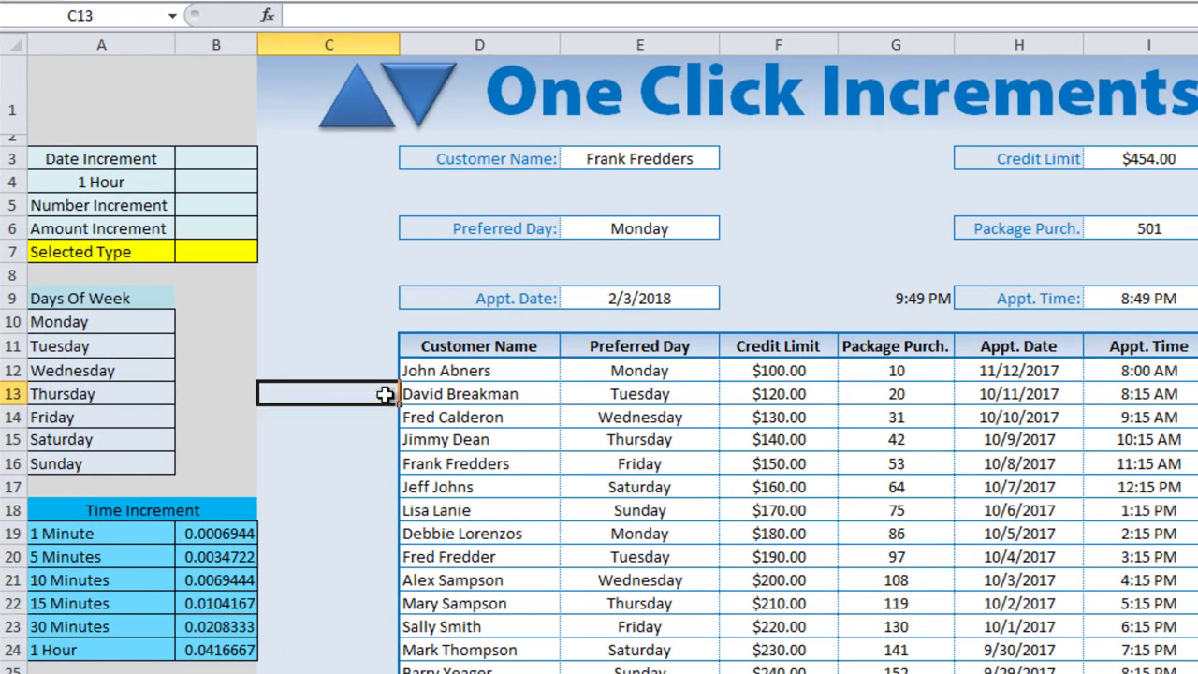
{"action": "left_click", "coordinate": [910, 292]}
{"action": "key", "text": "Delete"}
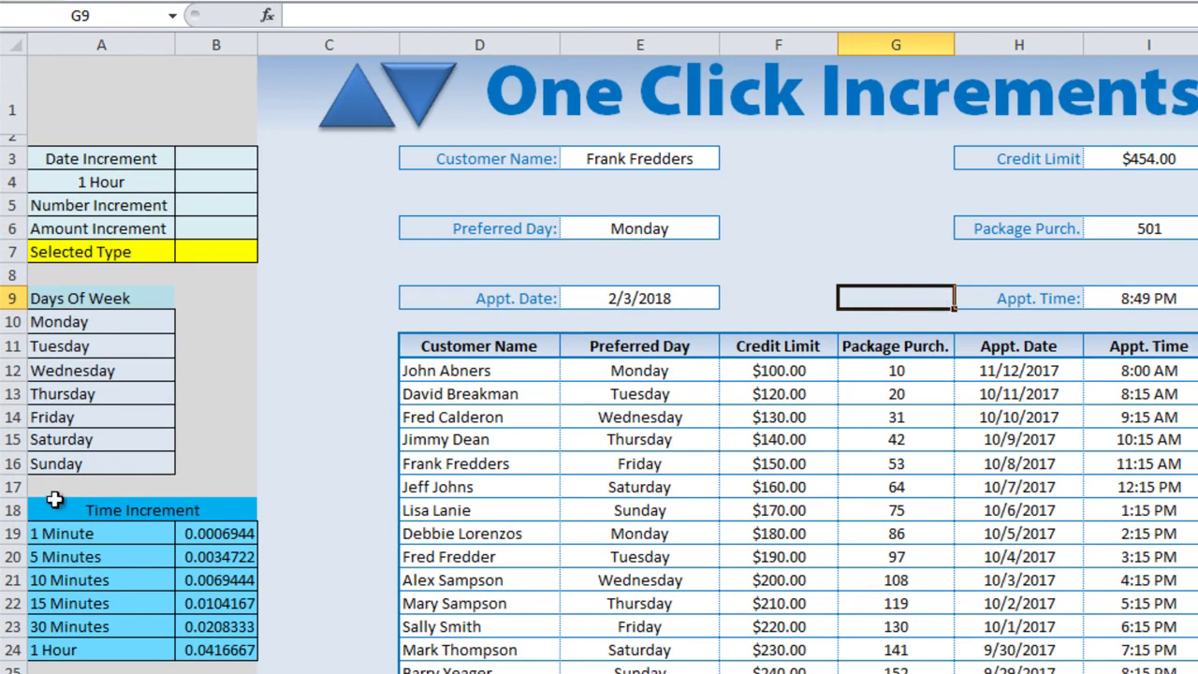
{"action": "left_click_drag", "start_coordinate": [81, 533], "coordinate": [213, 653]}
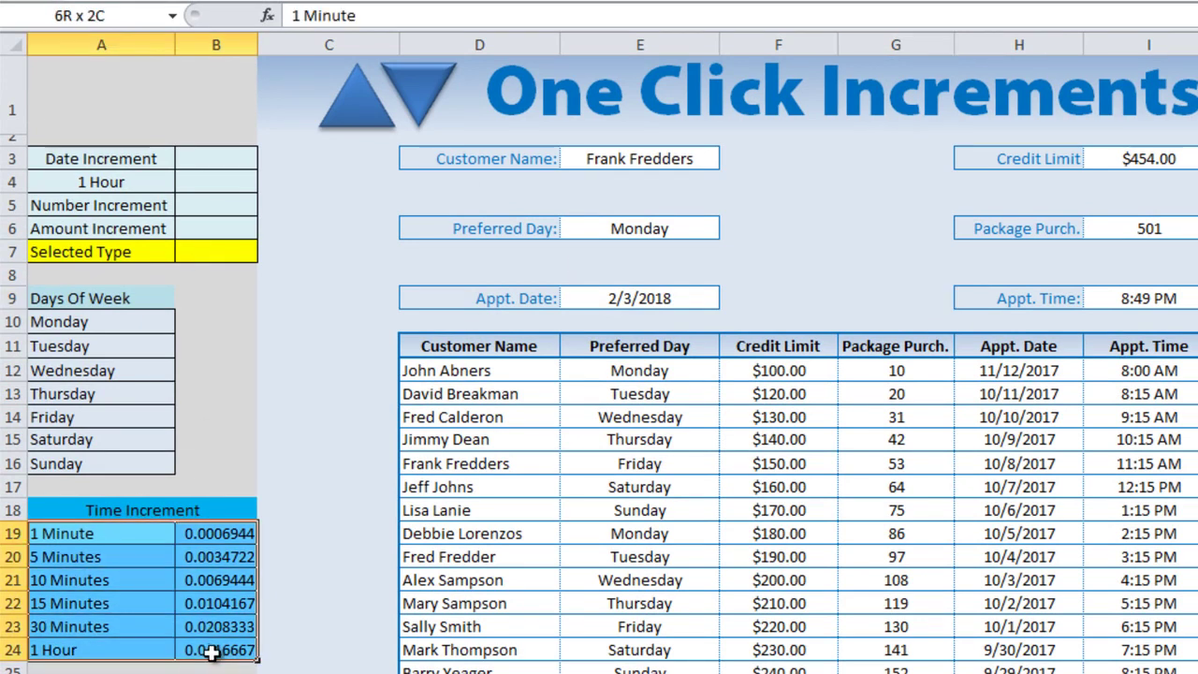
{"action": "left_click", "coordinate": [109, 17]}
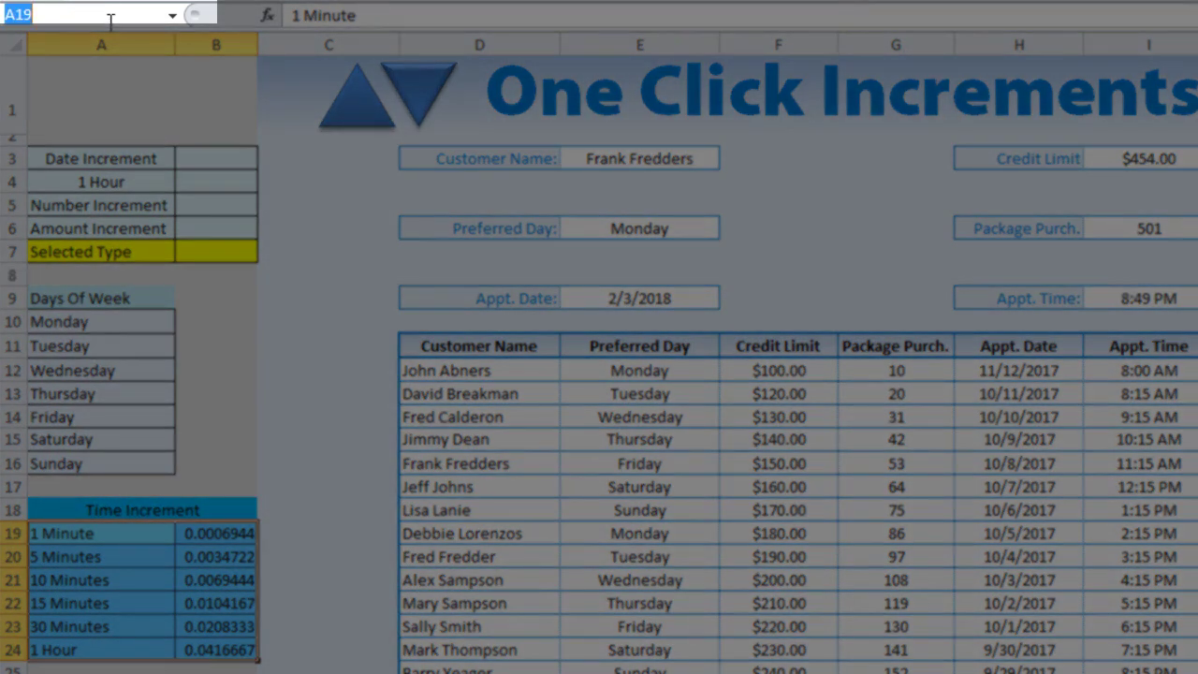
{"action": "type", "text": "IncRng"}
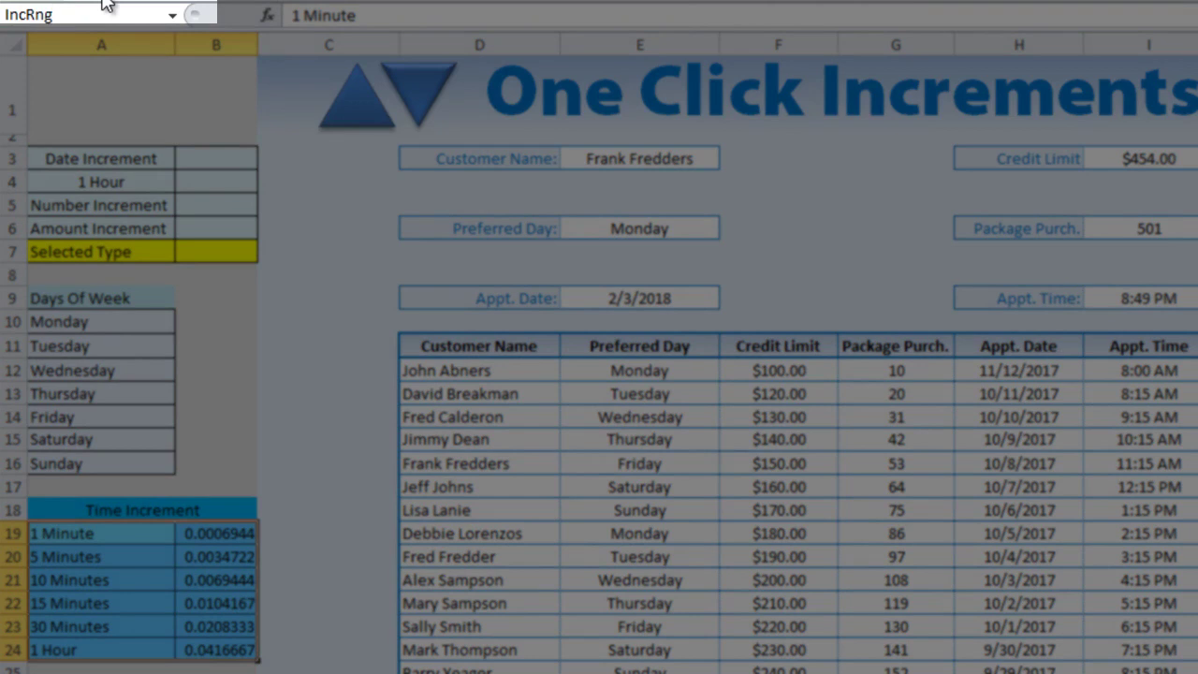
{"action": "key", "text": "Return"}
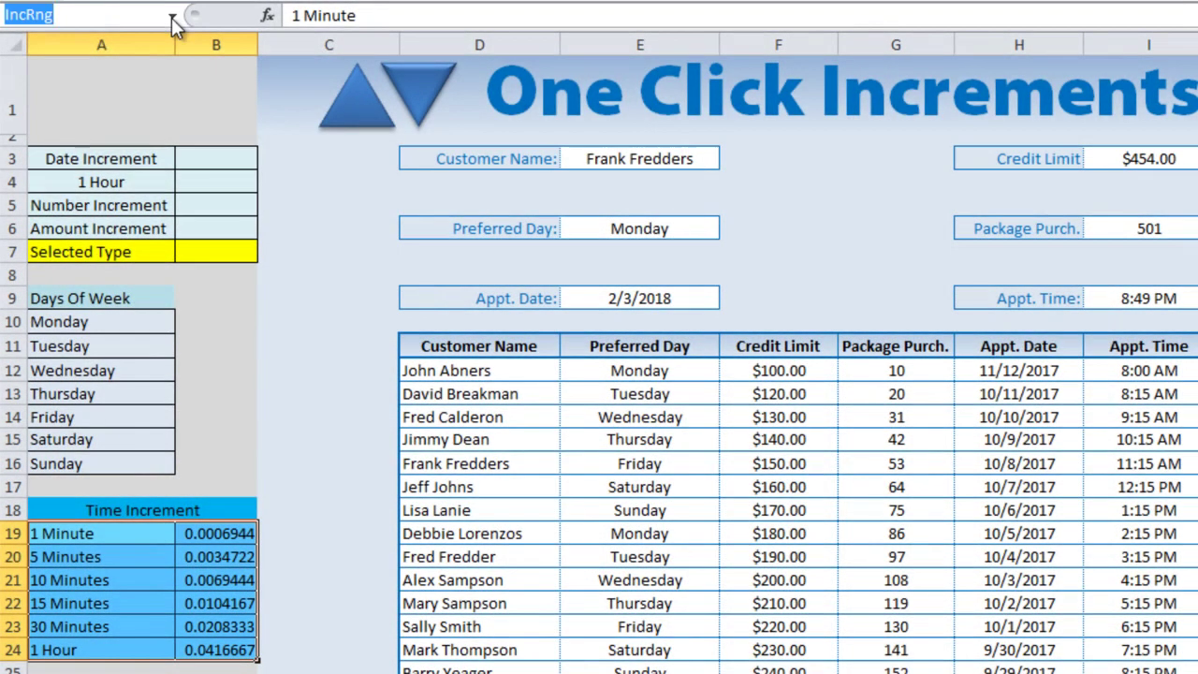
{"action": "left_click", "coordinate": [172, 17]}
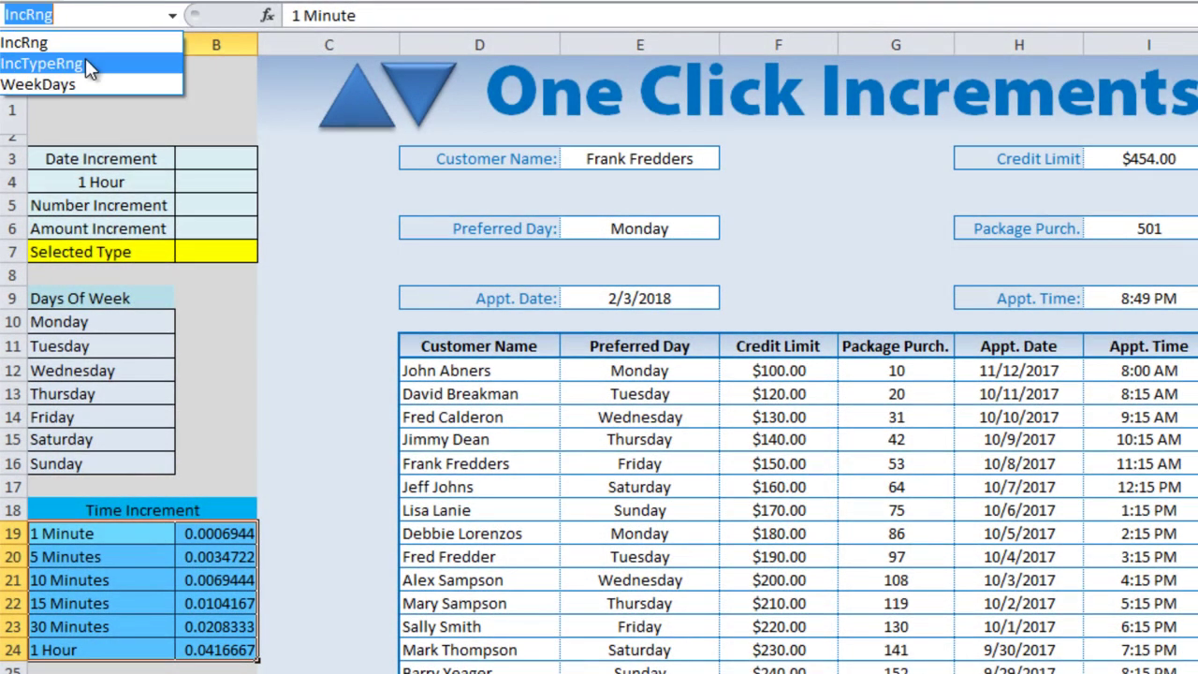
{"action": "left_click", "coordinate": [85, 63]}
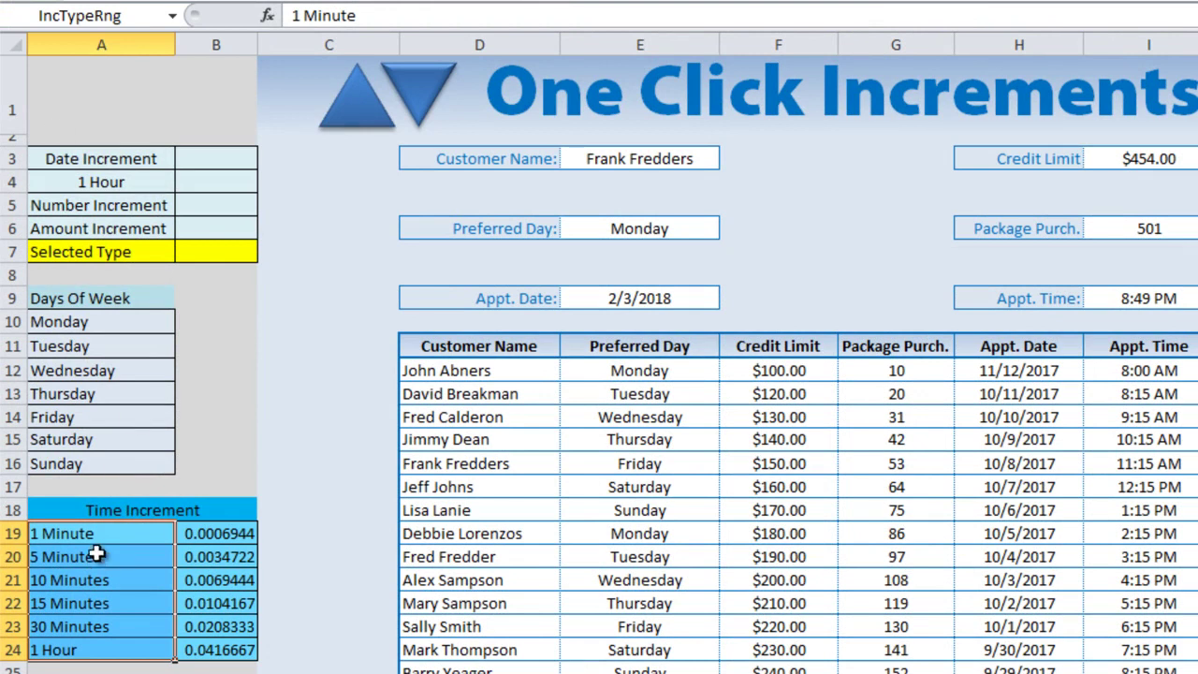
{"action": "left_click", "coordinate": [173, 16]}
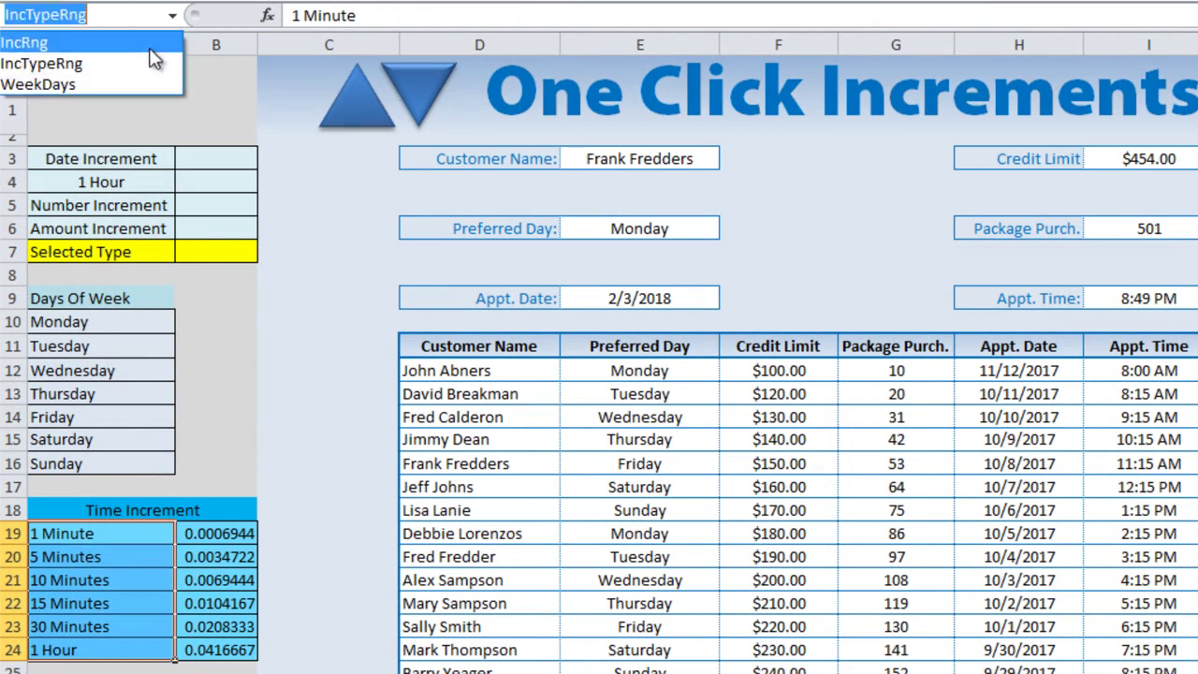
{"action": "left_click", "coordinate": [139, 48]}
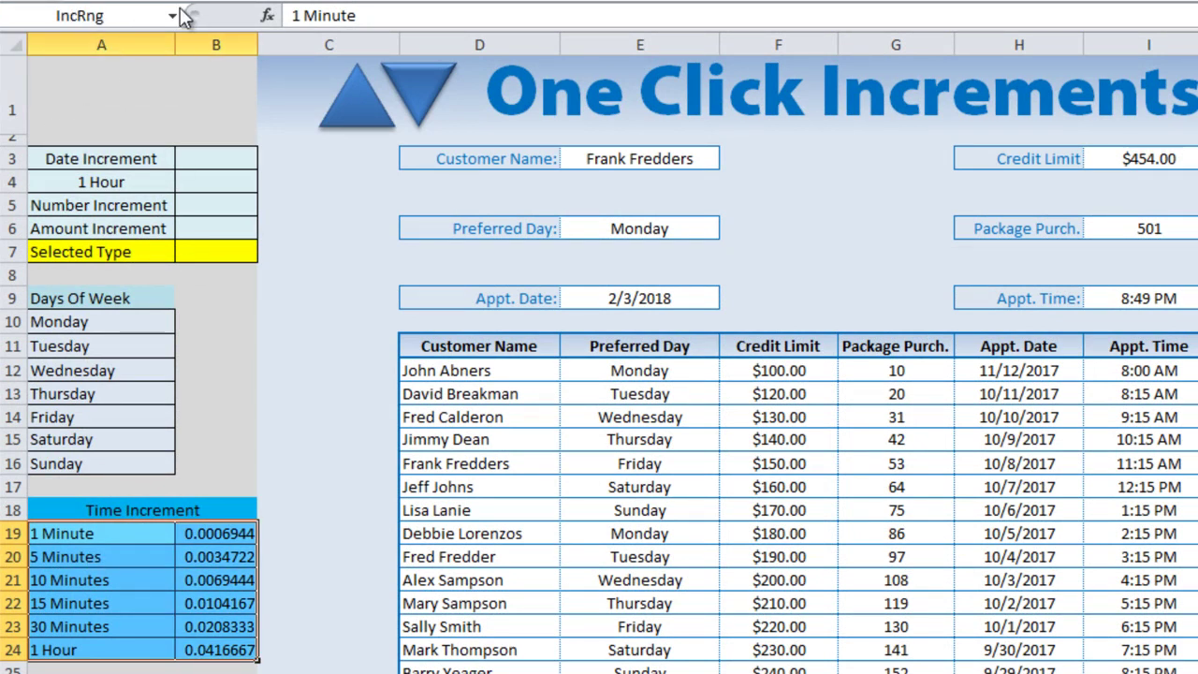
{"action": "left_click", "coordinate": [172, 16]}
{"action": "left_click", "coordinate": [104, 81]}
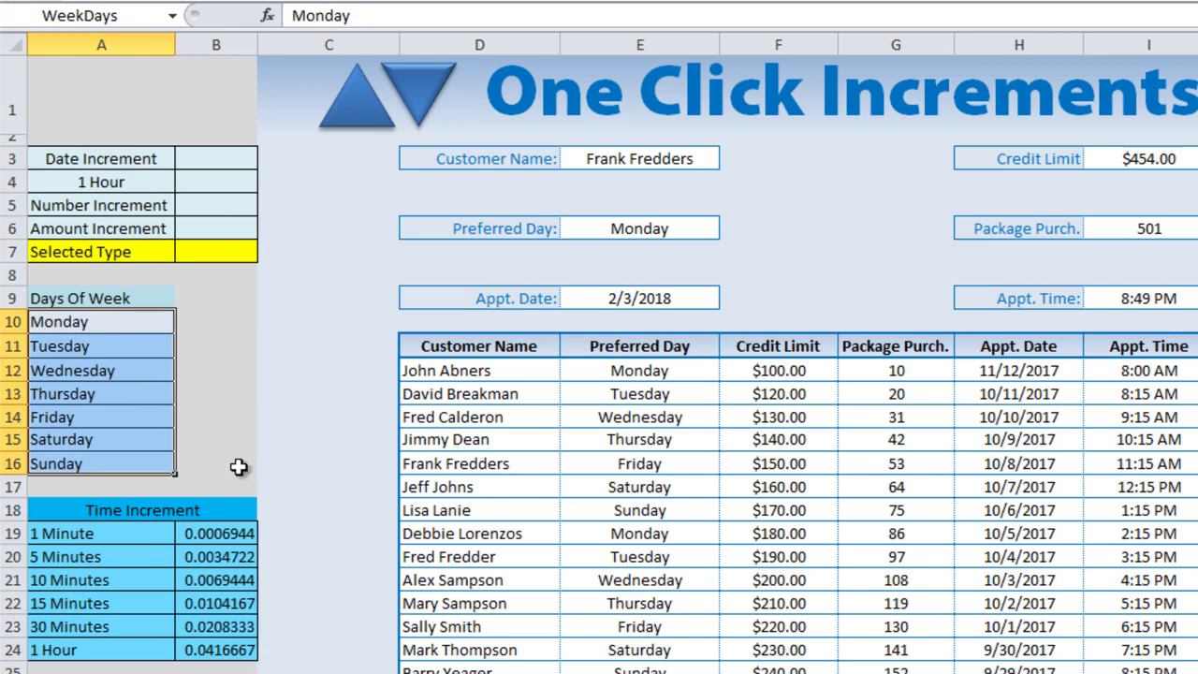
{"action": "left_click", "coordinate": [118, 181]}
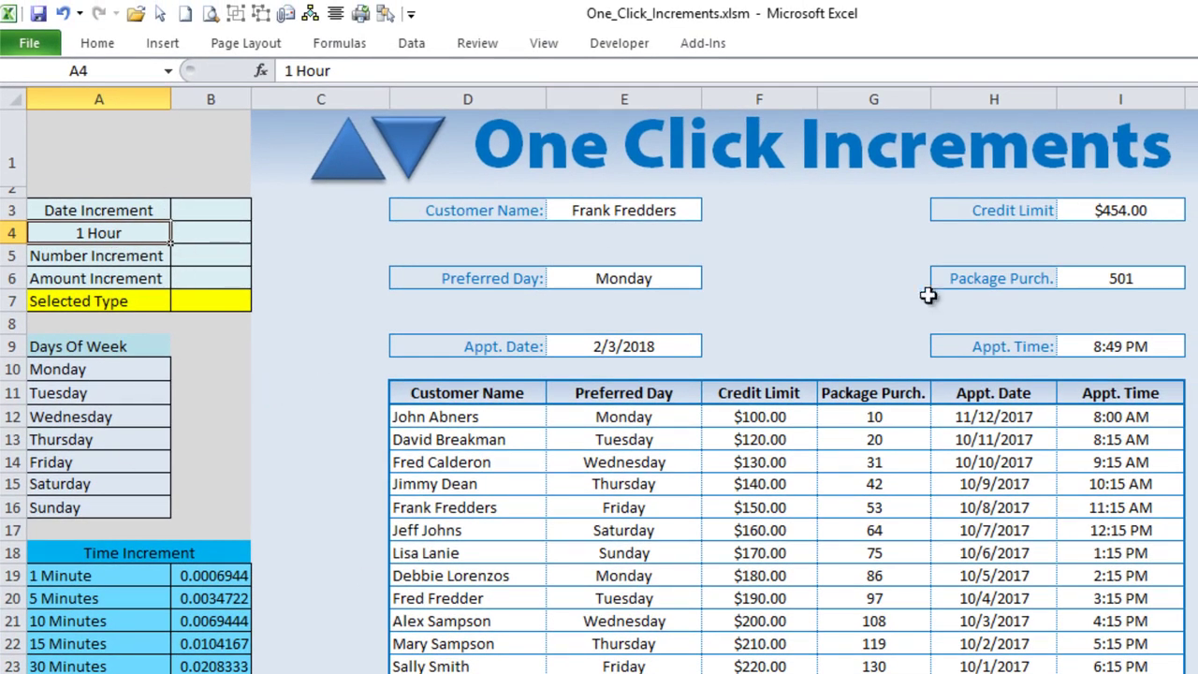
{"action": "left_click", "coordinate": [1095, 339]}
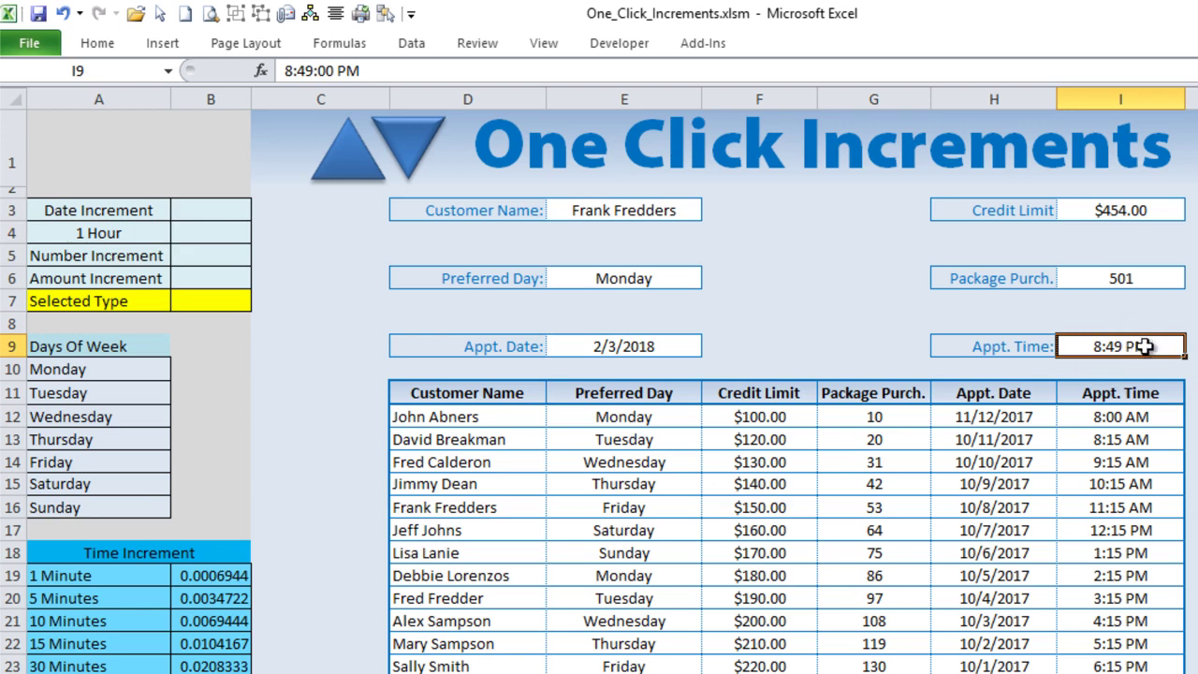
{"action": "left_click", "coordinate": [118, 251]}
{"action": "left_click", "coordinate": [118, 233]}
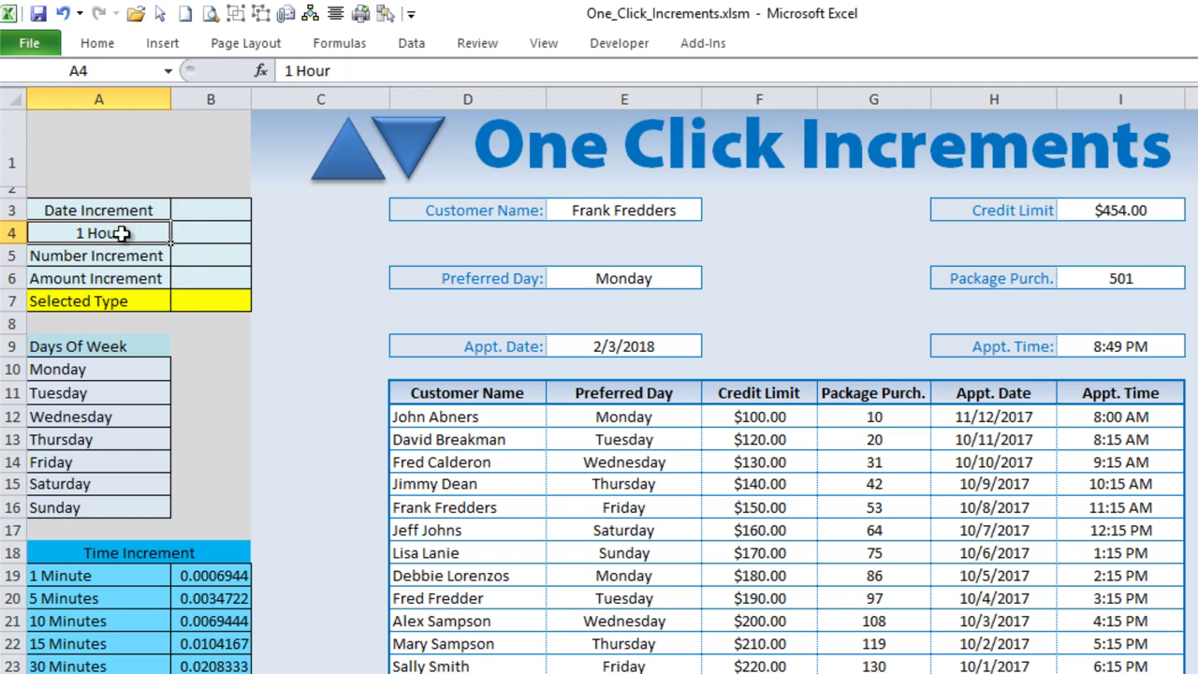
{"action": "left_click_drag", "start_coordinate": [118, 573], "coordinate": [119, 666]}
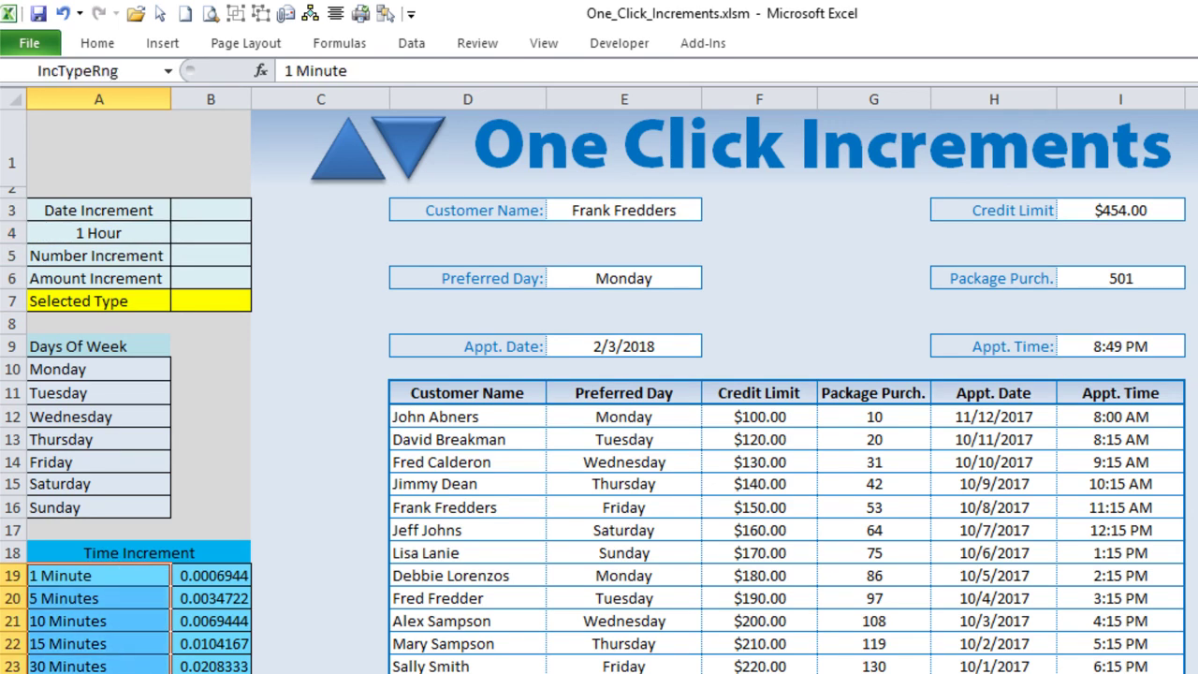
{"action": "left_click", "coordinate": [113, 241]}
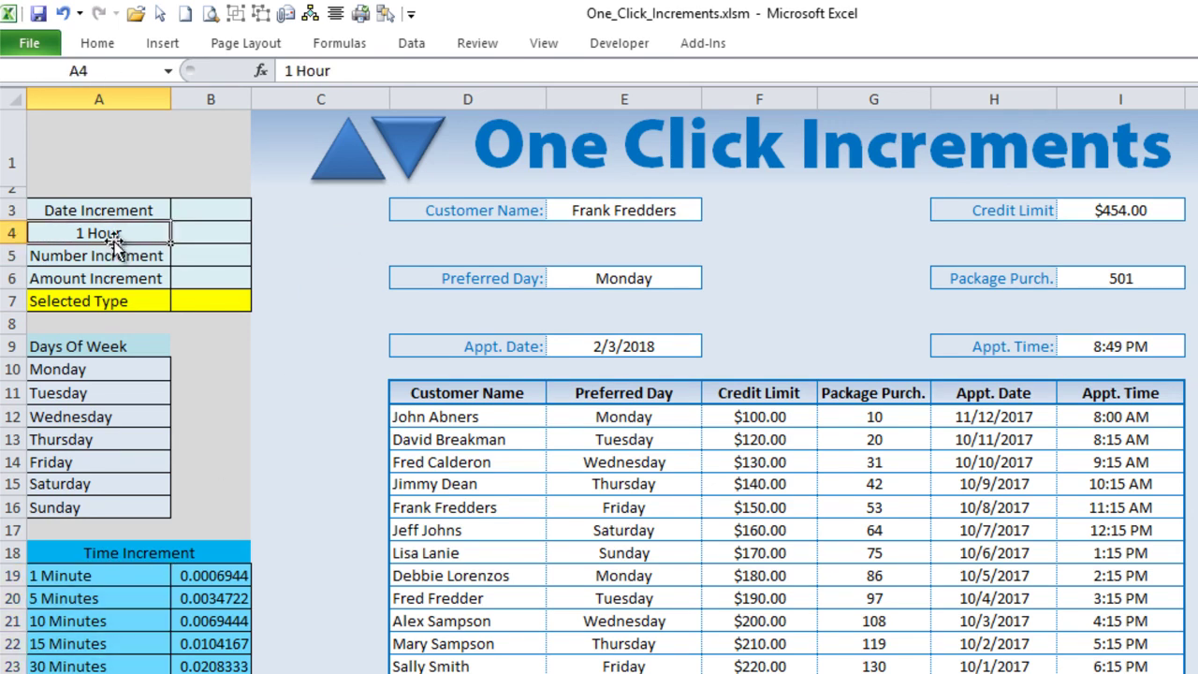
{"action": "left_click", "coordinate": [97, 43]}
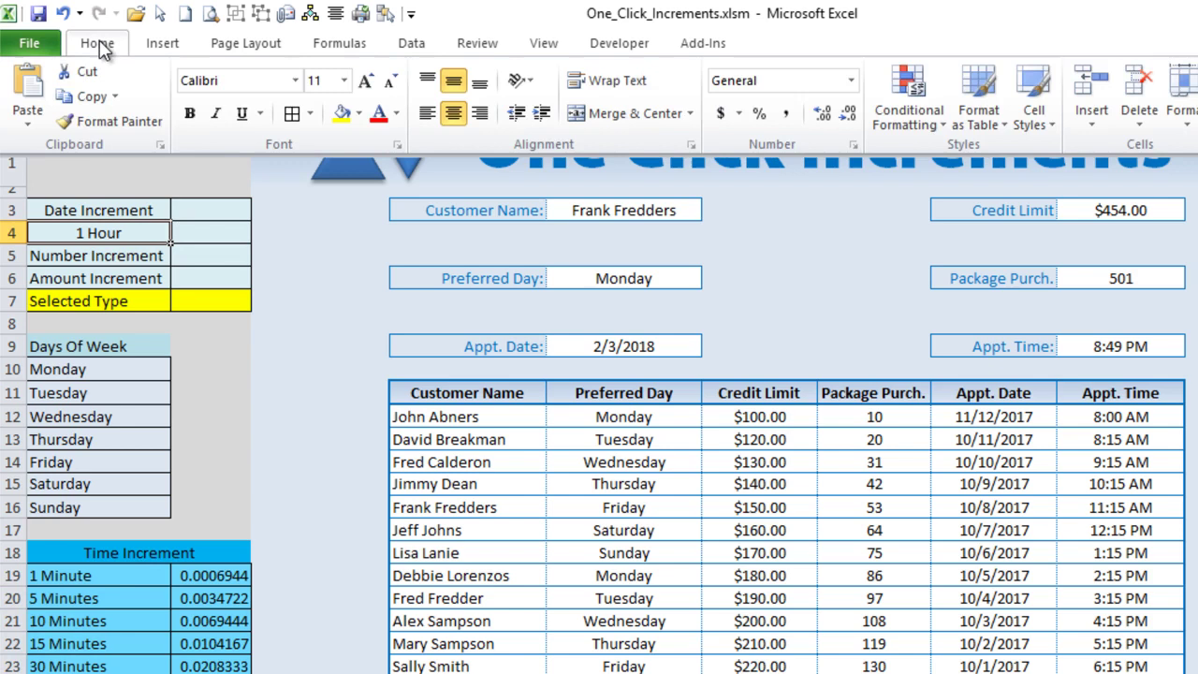
Step: Open the Data Validation settings for A4 and close them unchanged
{"action": "left_click", "coordinate": [411, 44]}
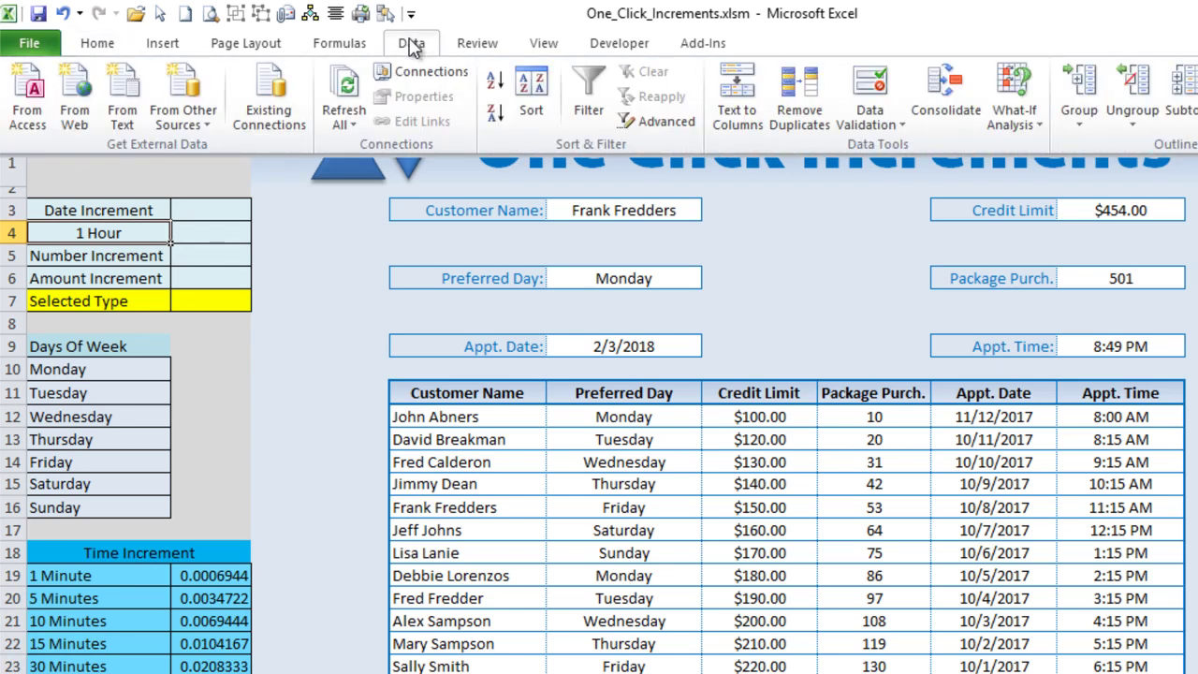
{"action": "left_click", "coordinate": [866, 119]}
{"action": "left_click", "coordinate": [791, 148]}
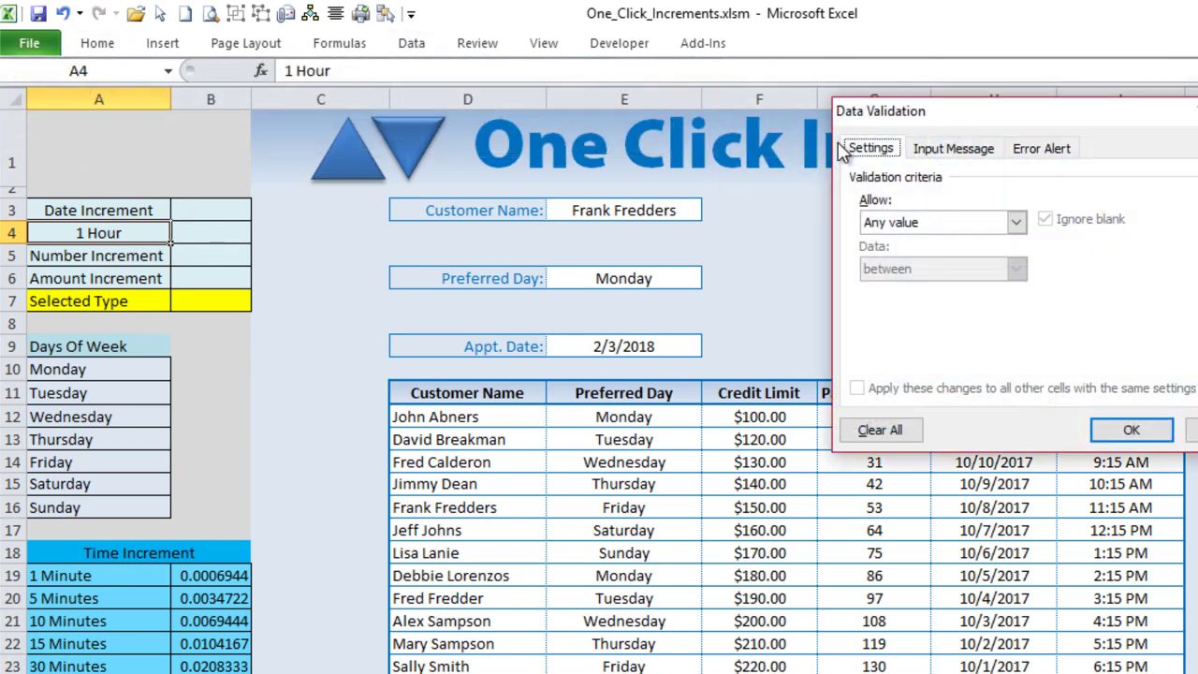
{"action": "left_click", "coordinate": [1132, 430]}
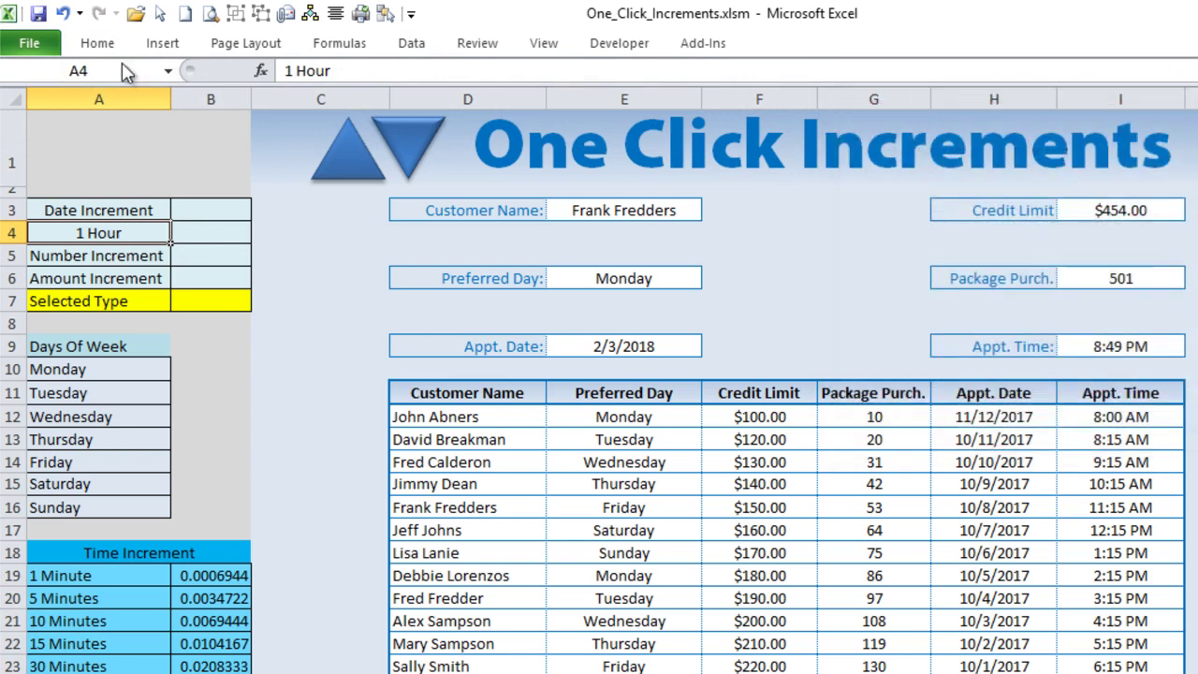
Step: Copy the range name IncTypeRng from the Name Box and reselect A4
{"action": "left_click", "coordinate": [167, 72]}
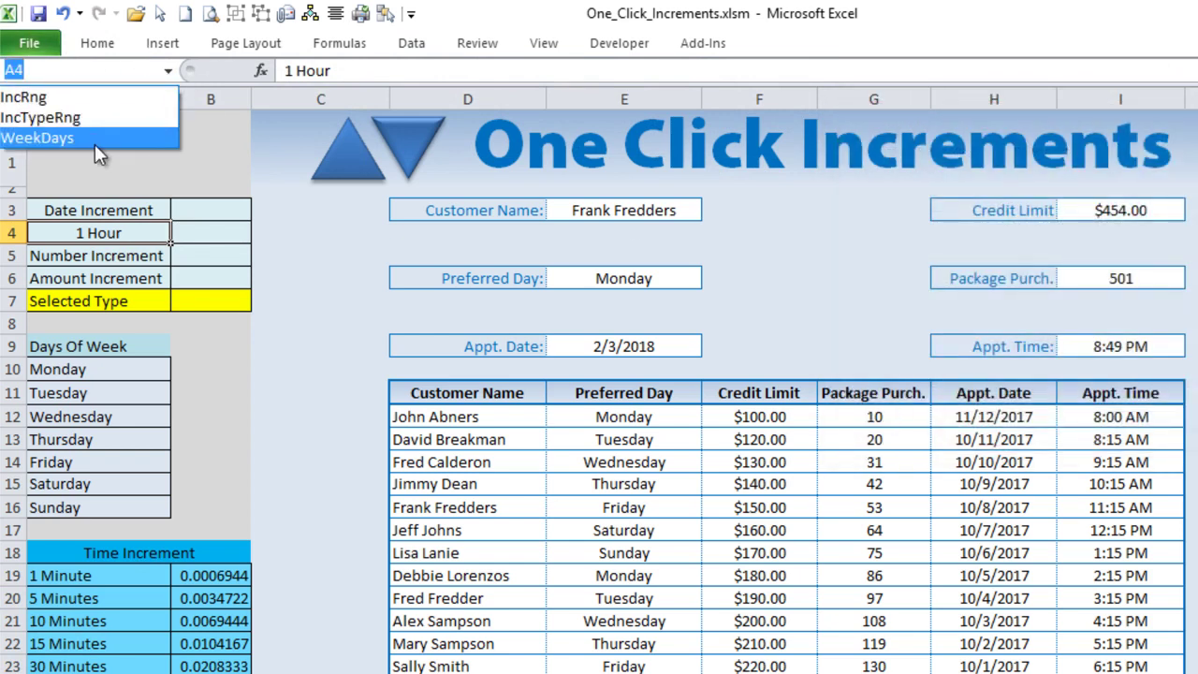
{"action": "left_click", "coordinate": [87, 119]}
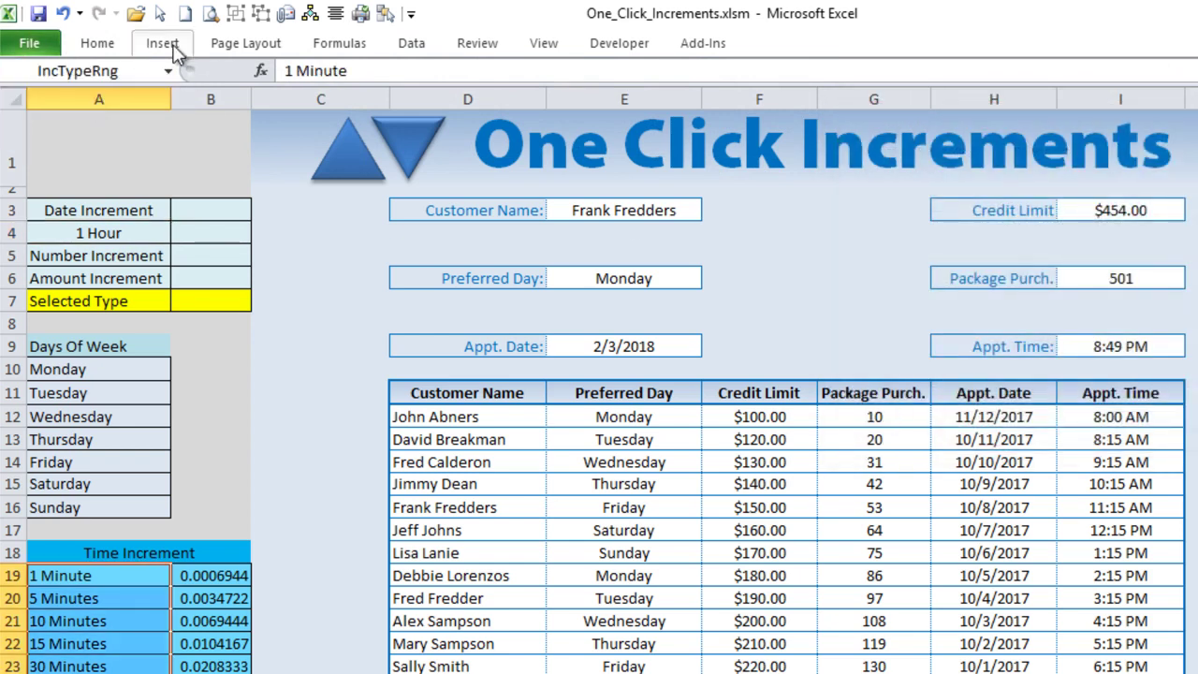
{"action": "left_click", "coordinate": [137, 73]}
{"action": "key", "text": "ctrl+c"}
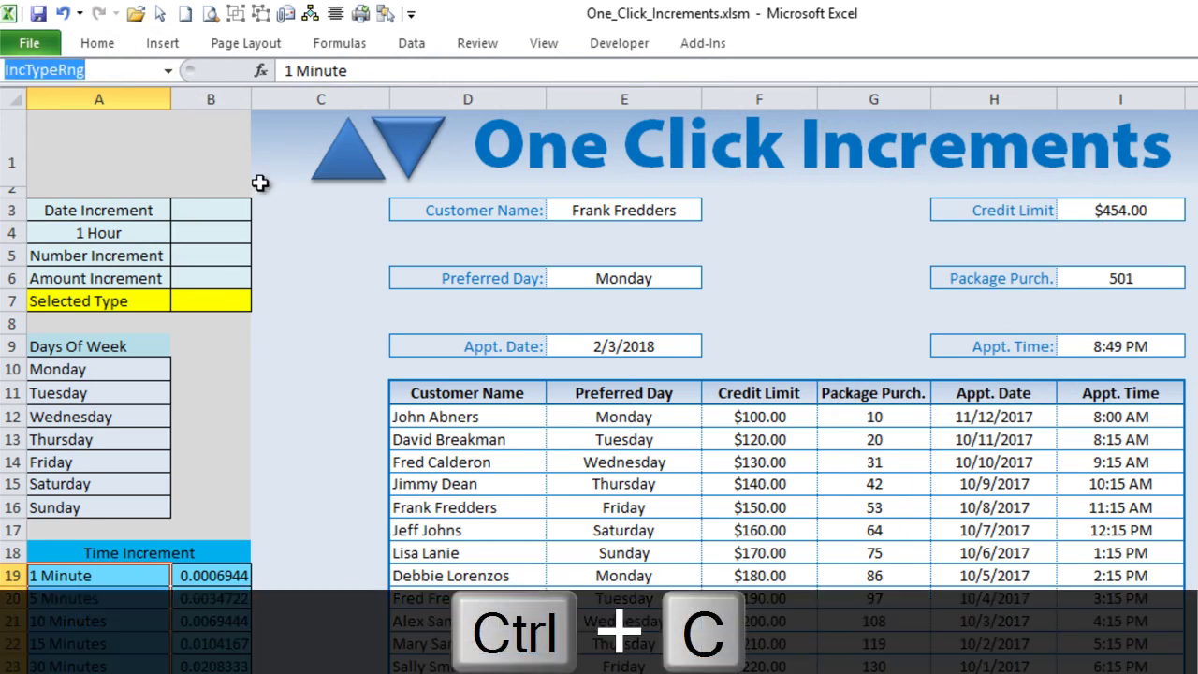
{"action": "left_click", "coordinate": [319, 147]}
{"action": "left_click", "coordinate": [412, 44]}
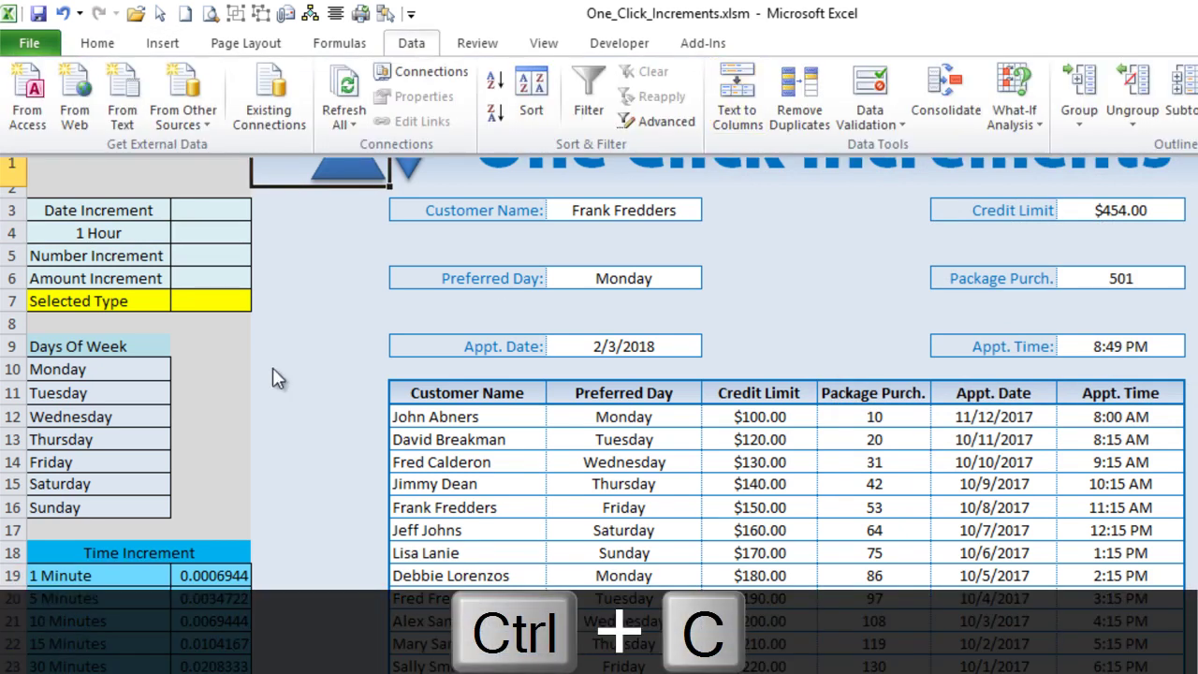
{"action": "left_click", "coordinate": [138, 233]}
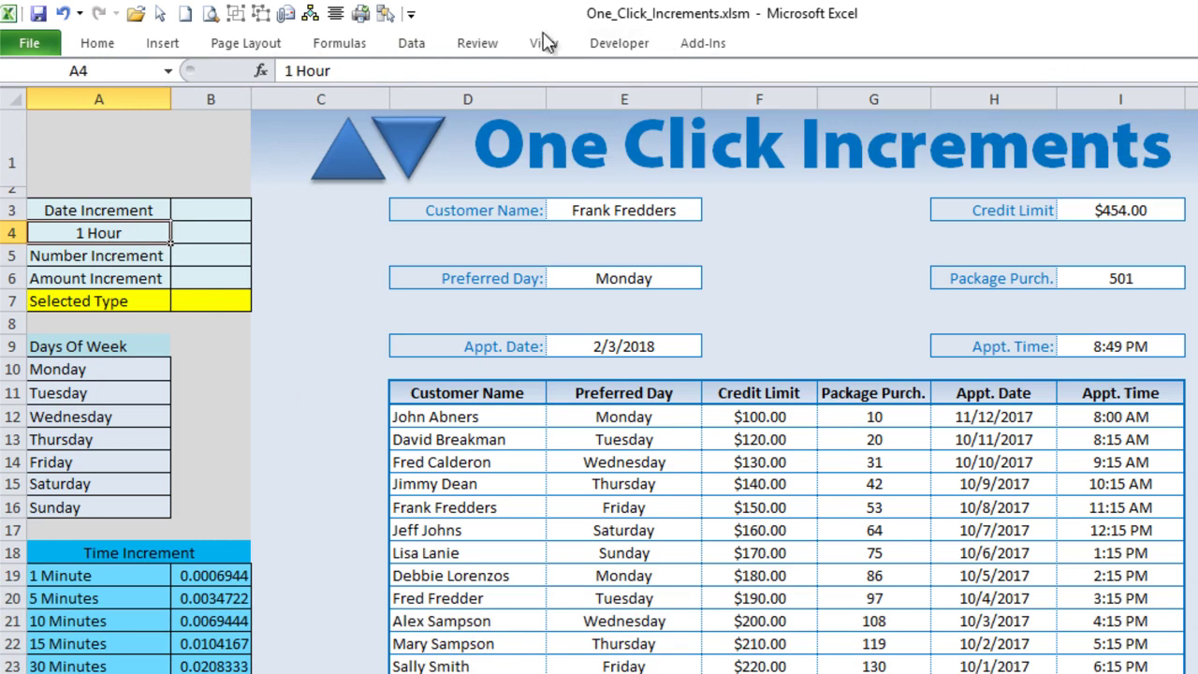
Step: Give A4 a List validation with source =IncTypeRng and check its dropdown choices
{"action": "left_click", "coordinate": [418, 44]}
{"action": "left_click", "coordinate": [853, 125]}
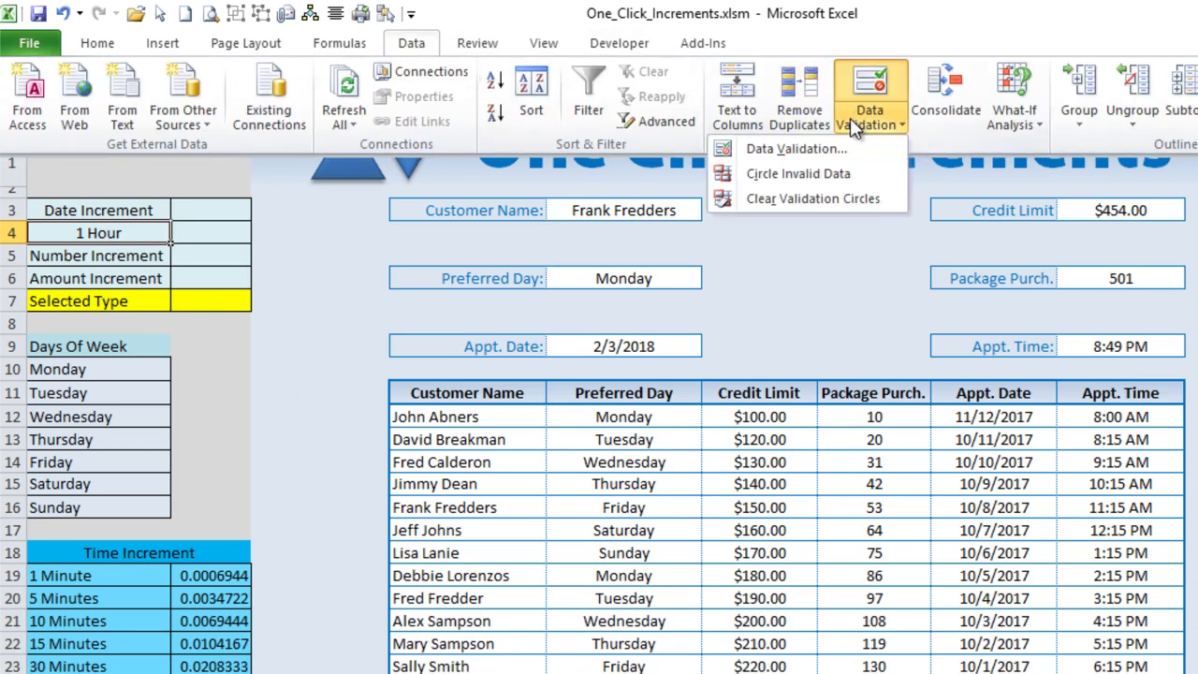
{"action": "left_click", "coordinate": [785, 148]}
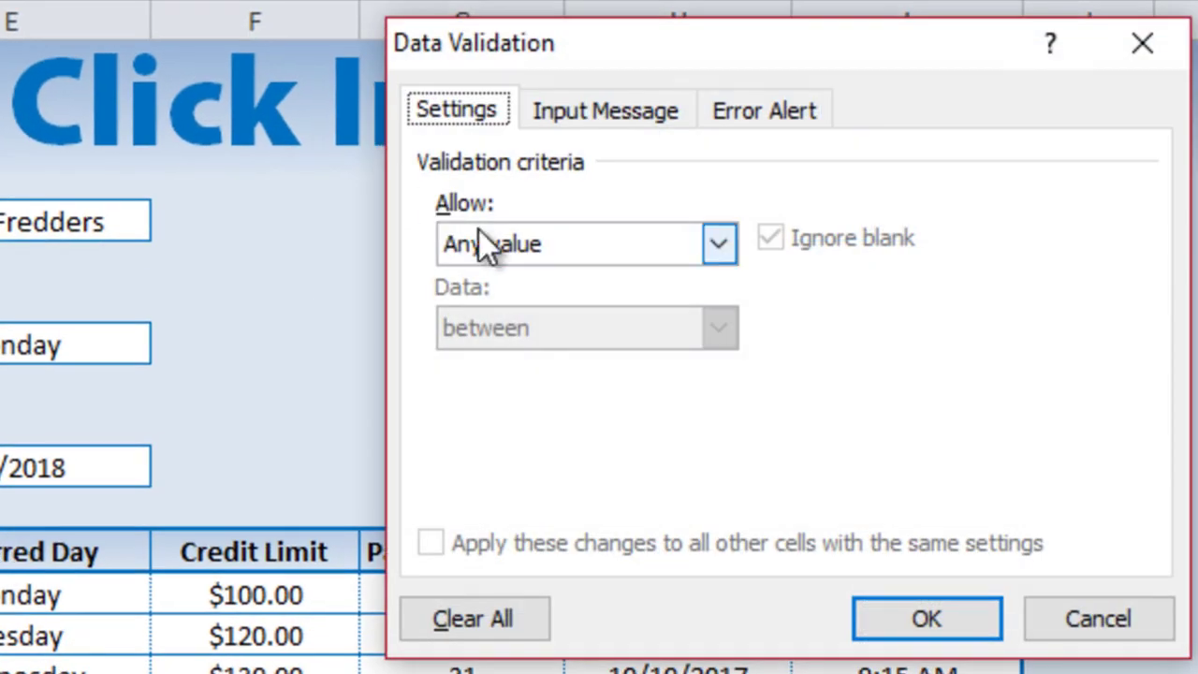
{"action": "left_click", "coordinate": [475, 228]}
{"action": "left_click", "coordinate": [467, 353]}
{"action": "left_click", "coordinate": [487, 398]}
{"action": "type", "text": "="}
{"action": "key", "text": "ctrl+v"}
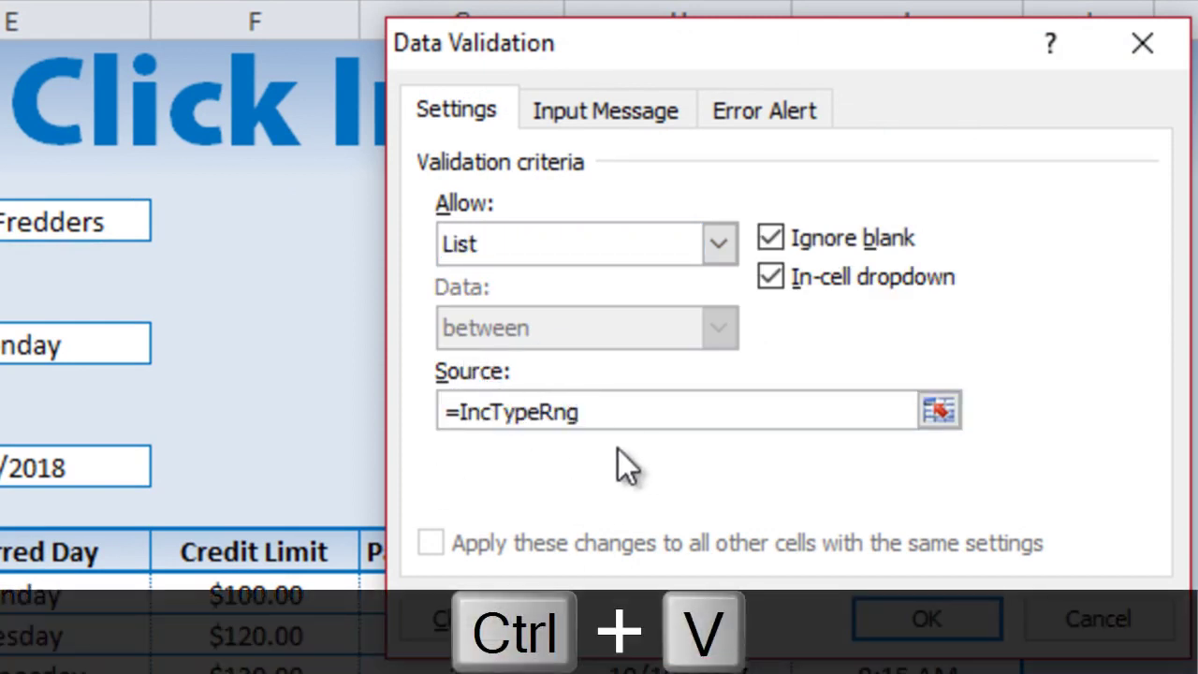
{"action": "left_click", "coordinate": [978, 629]}
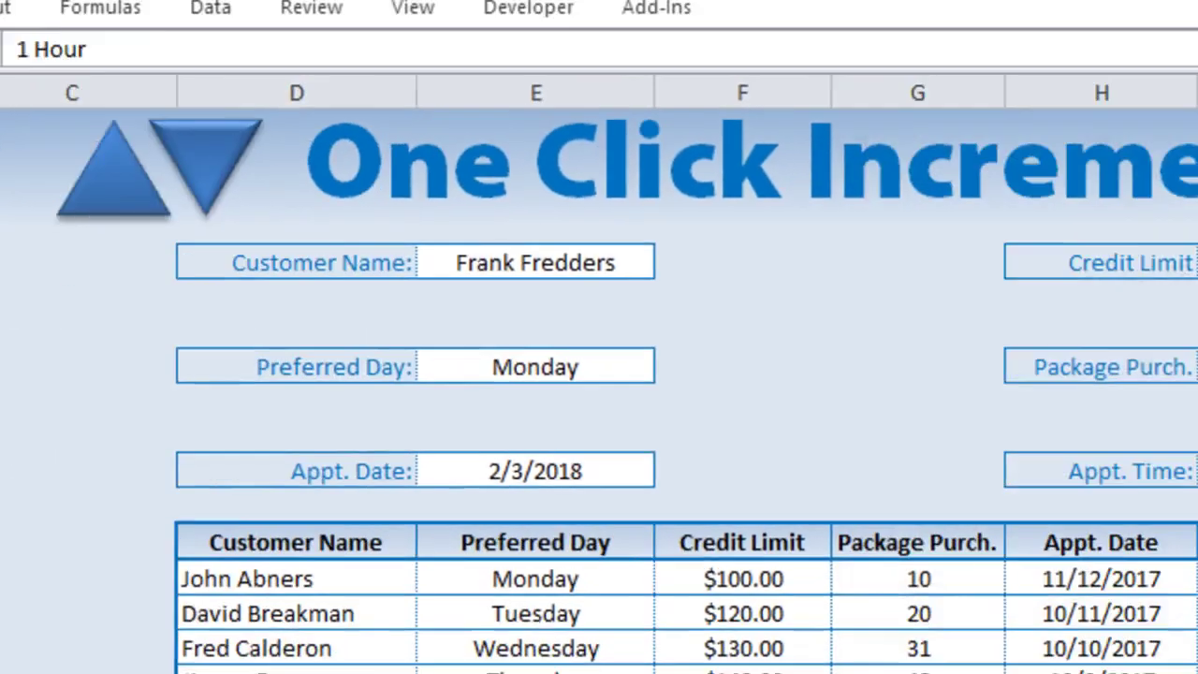
{"action": "left_click", "coordinate": [244, 317]}
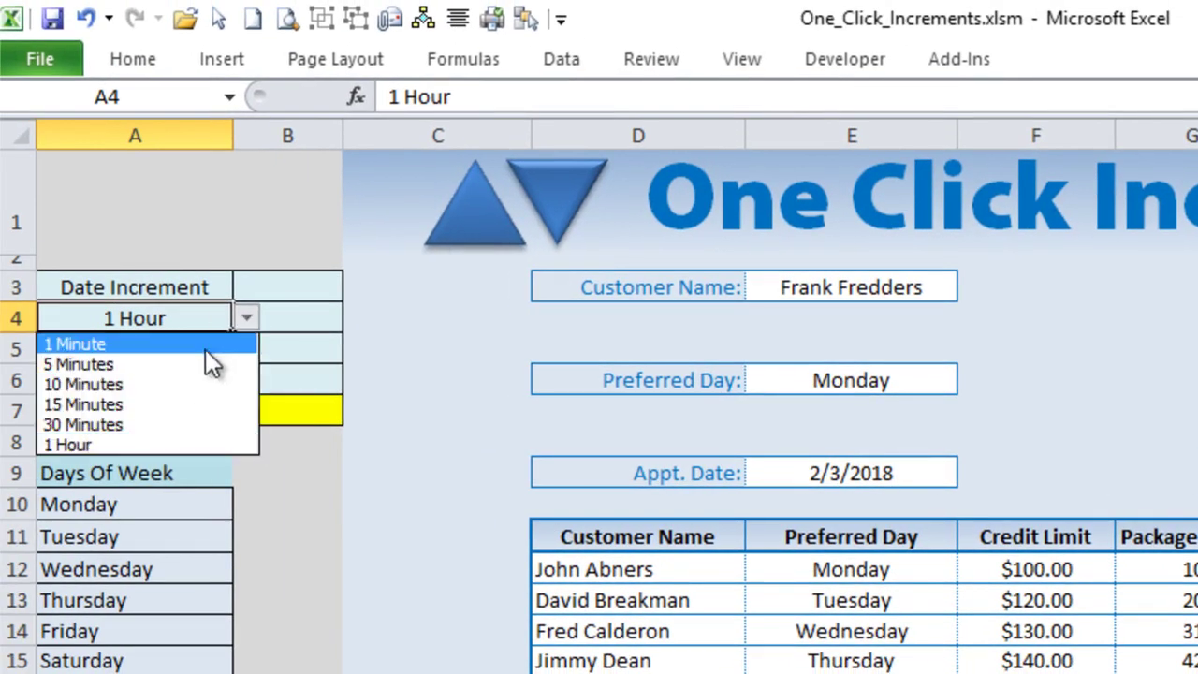
Step: Change A4's increment dropdown from 1 Minute to 10 Minutes, then select B4
{"action": "left_click", "coordinate": [210, 349]}
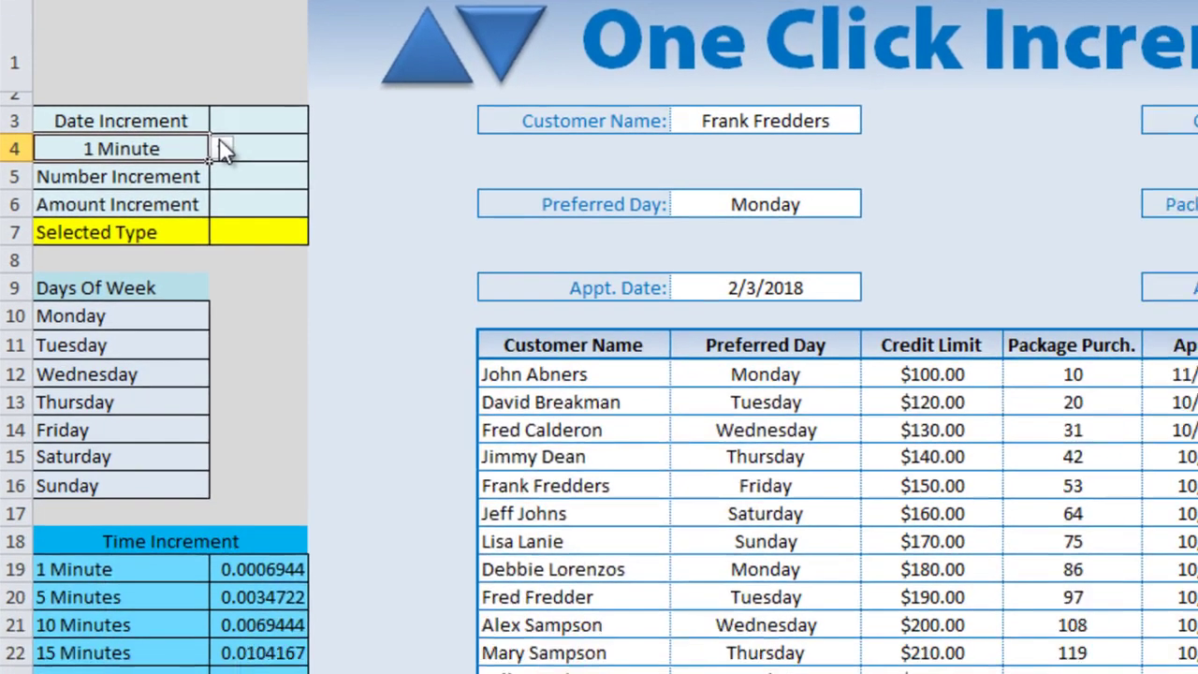
{"action": "left_click", "coordinate": [225, 148]}
{"action": "left_click", "coordinate": [184, 175]}
{"action": "left_click", "coordinate": [225, 149]}
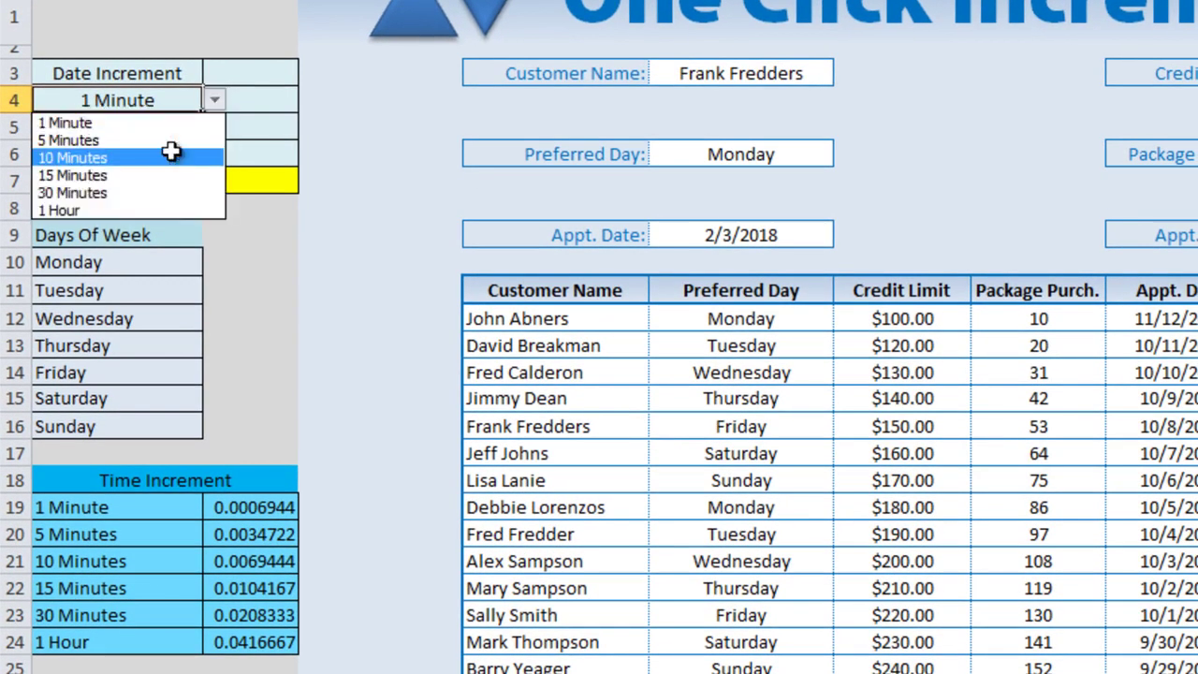
{"action": "left_click", "coordinate": [171, 152]}
{"action": "left_click", "coordinate": [249, 102]}
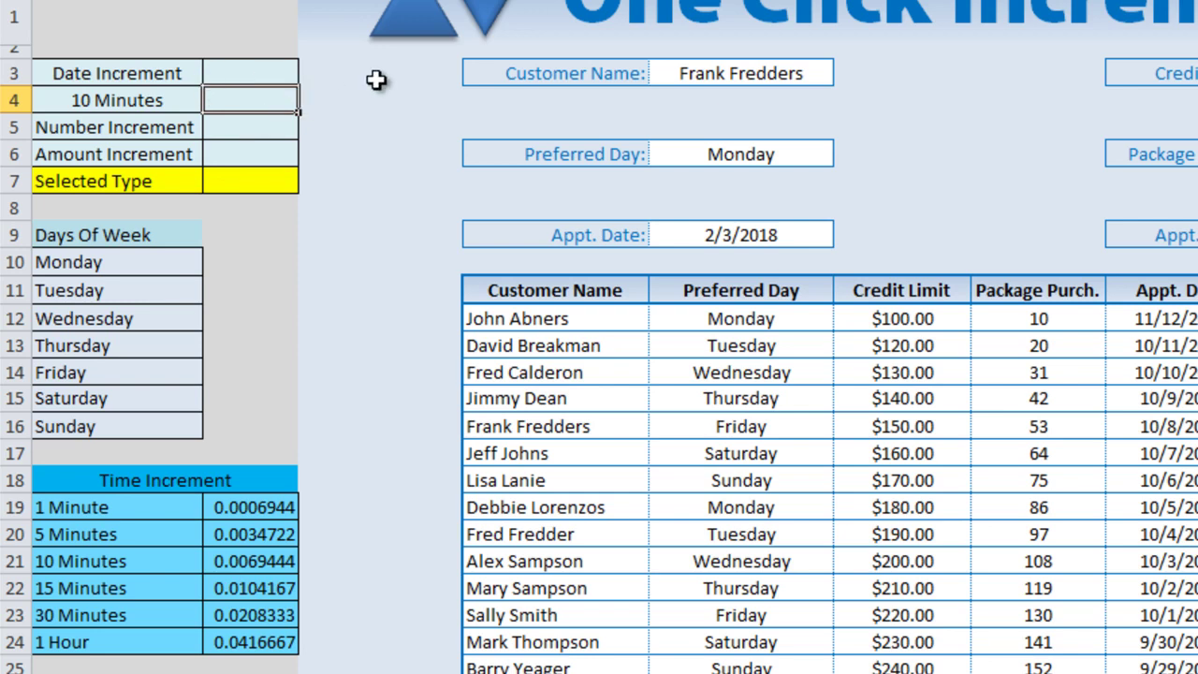
Step: Begin B4's formula as =INDEX(IncRng using autocomplete for the function and range name
{"action": "type", "text": "=ind"}
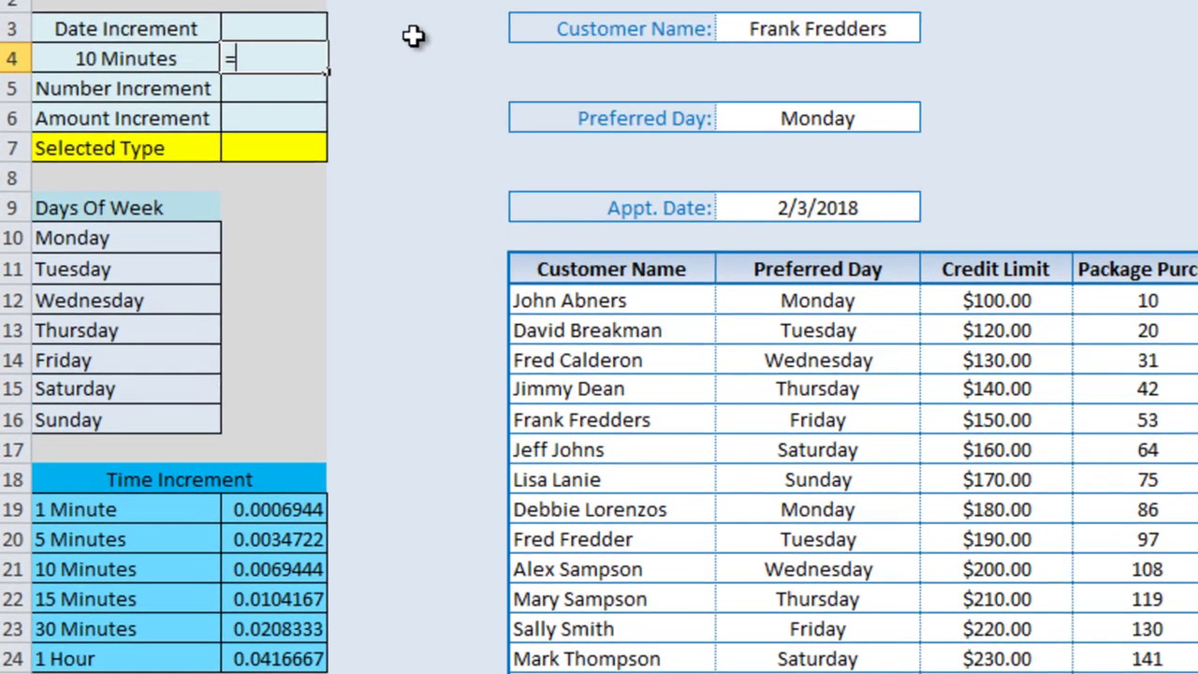
{"action": "type", "text": "e"}
{"action": "key", "text": "BackSpace"}
{"action": "type", "text": "c"}
{"action": "key", "text": "BackSpace"}
{"action": "type", "text": "de"}
{"action": "key", "text": "Tab"}
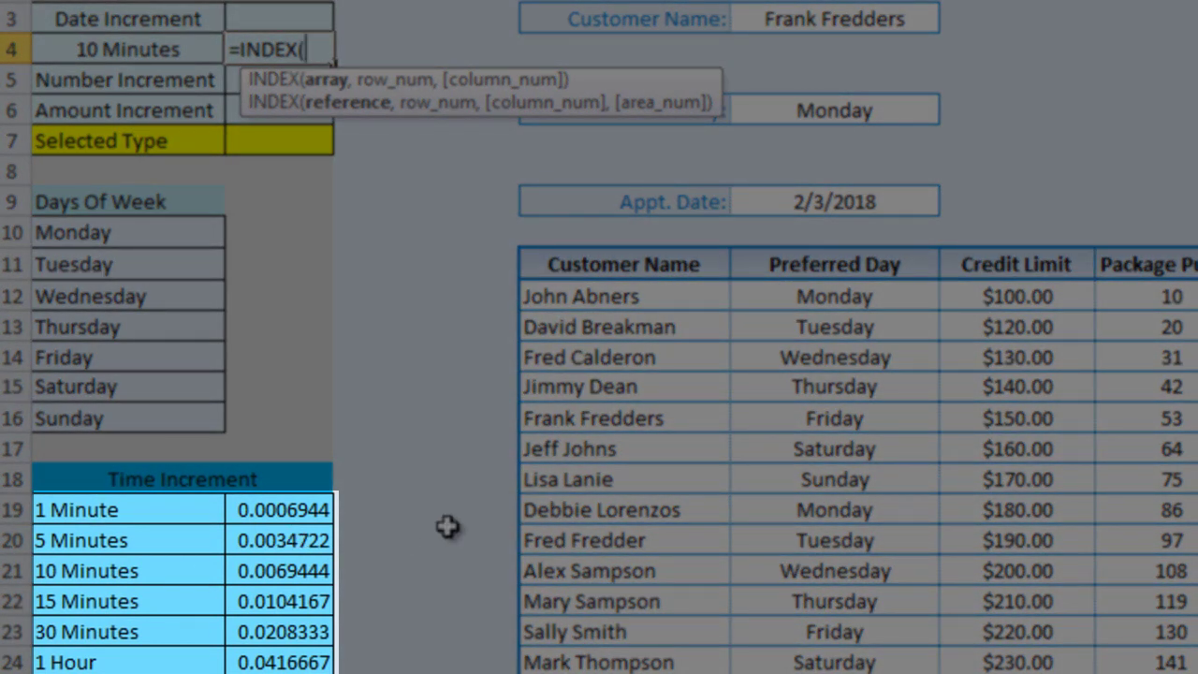
{"action": "type", "text": "inc"}
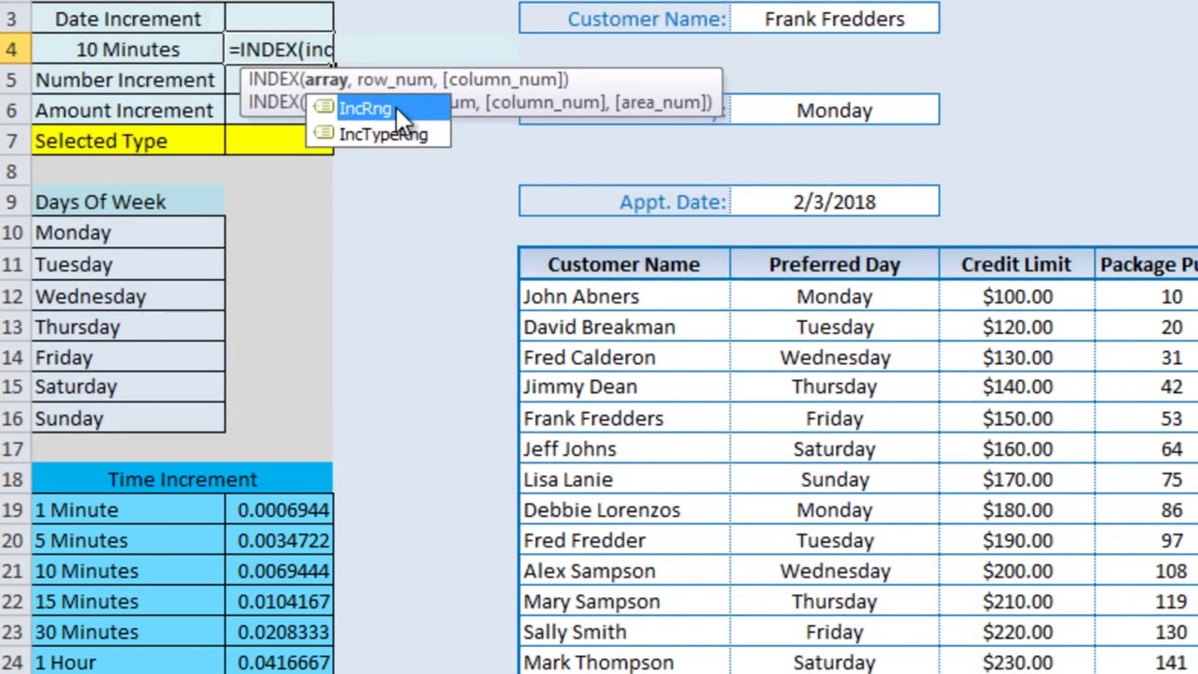
{"action": "double_click", "coordinate": [398, 117]}
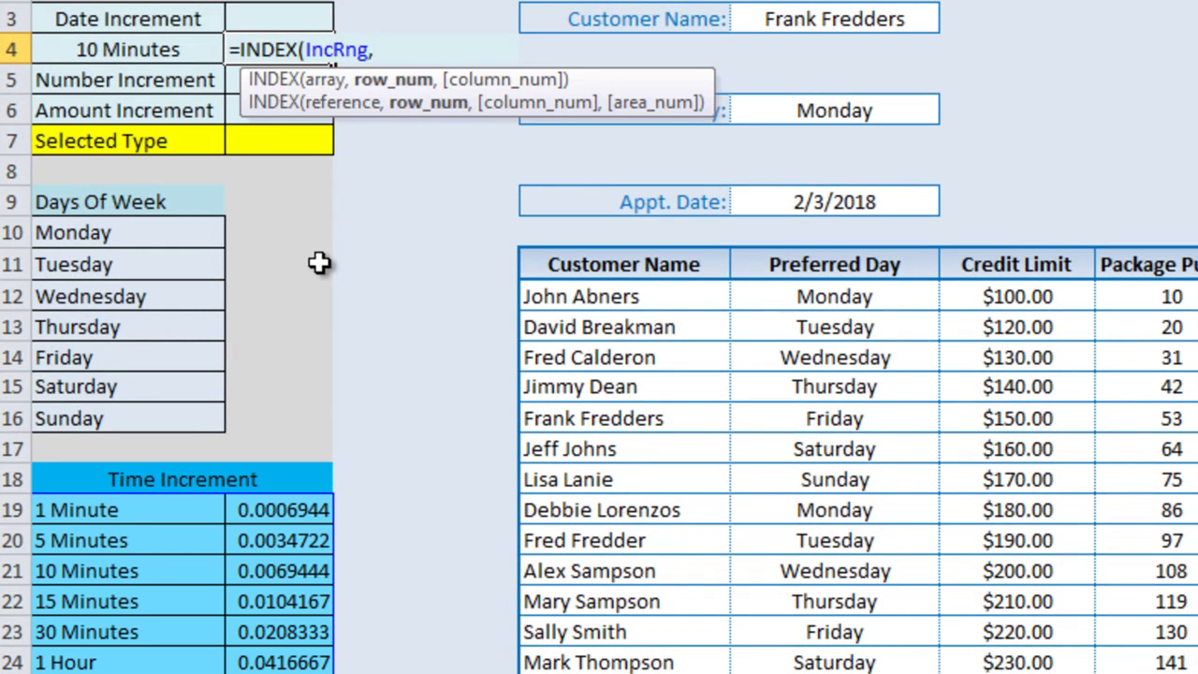
Step: Finish it as =INDEX(IncRng,MATCH(A4,IncTypeRng,0),2) and enter the formula in B4
{"action": "type", "text": ",match("}
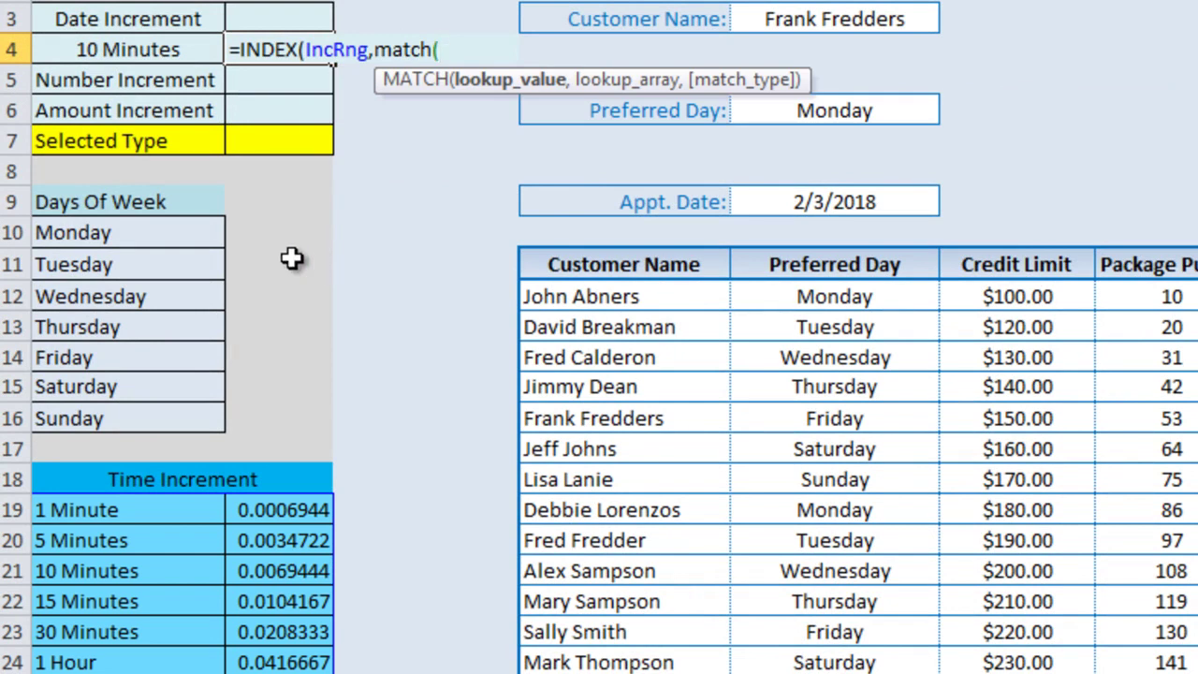
{"action": "left_click", "coordinate": [131, 39]}
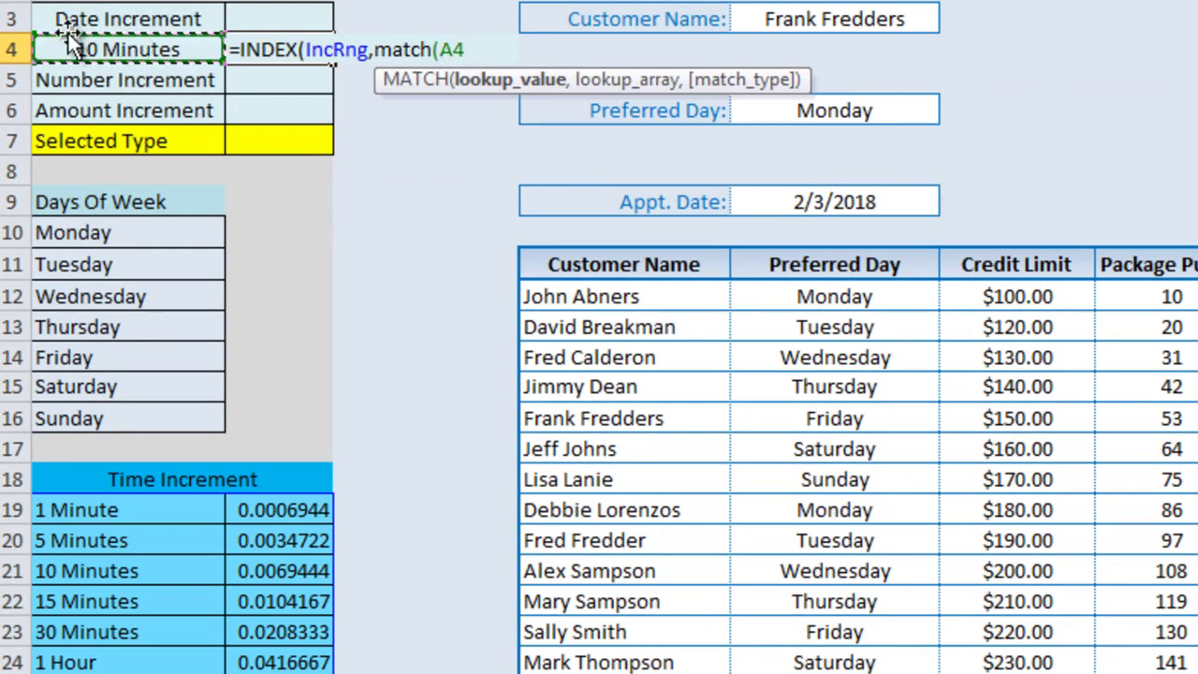
{"action": "type", "text": ","}
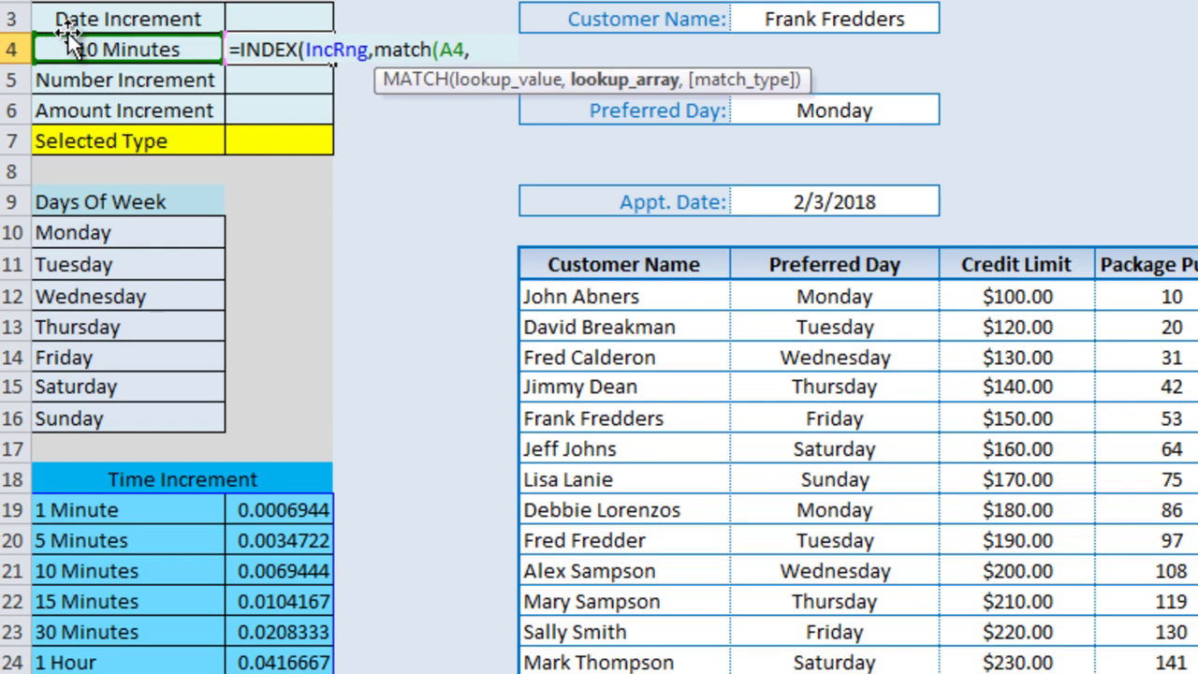
{"action": "type", "text": "ind"}
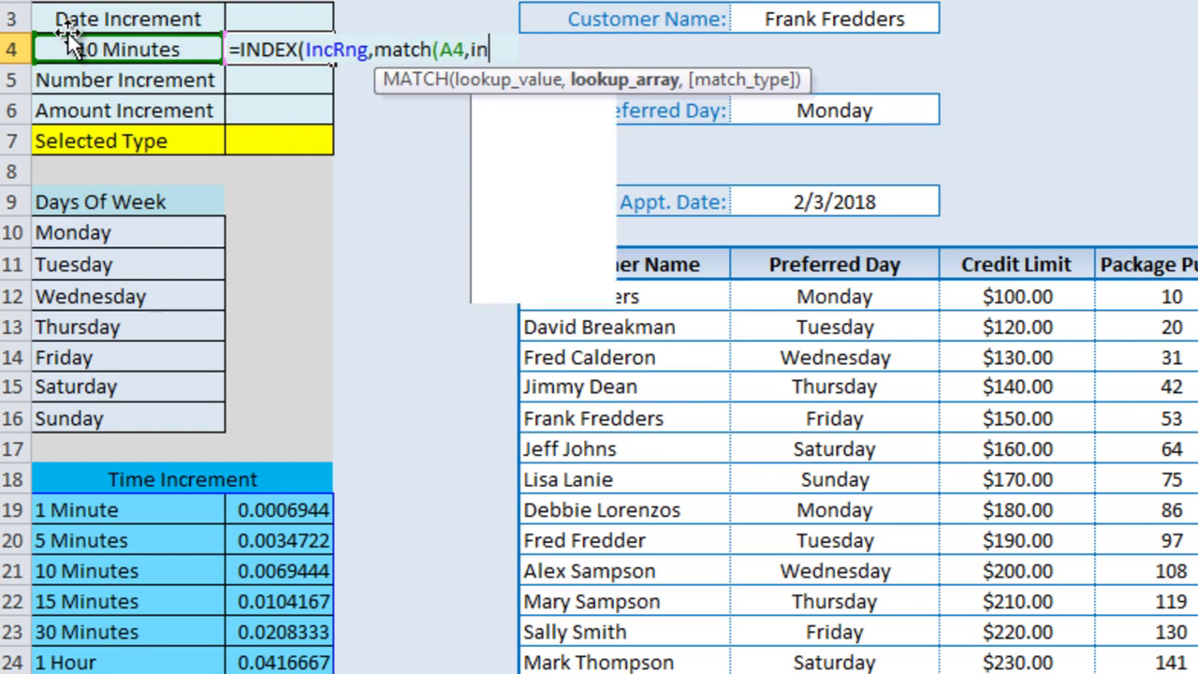
{"action": "type", "text": "ty"}
{"action": "key", "text": "Tab"}
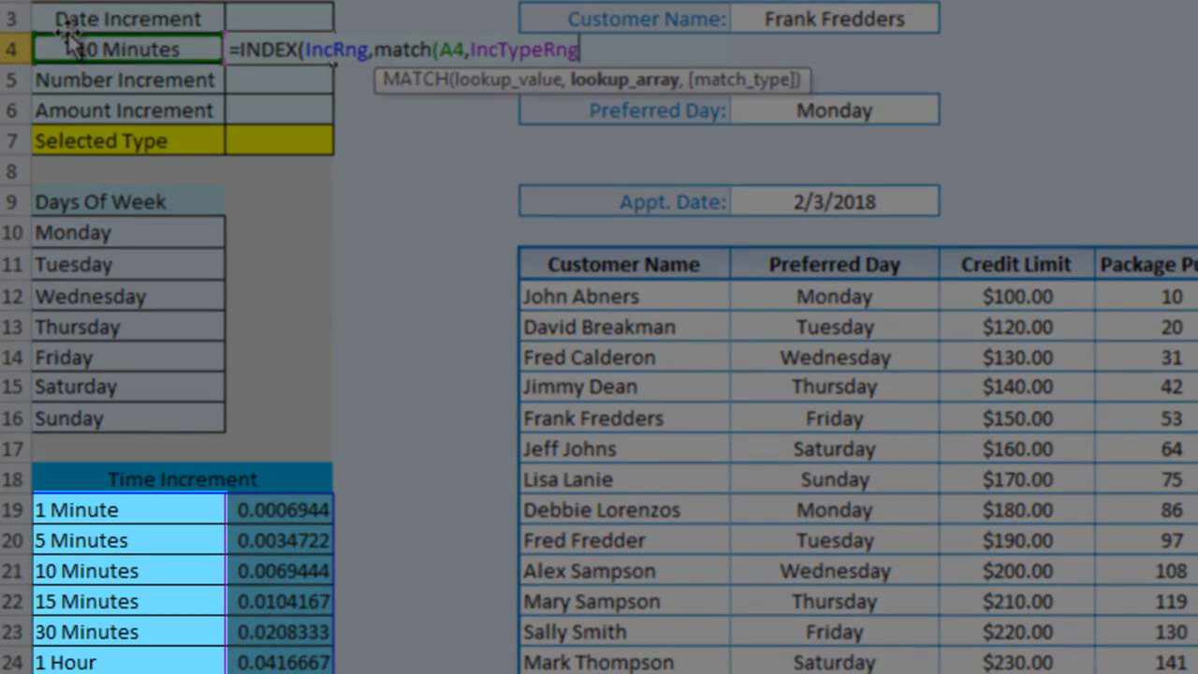
{"action": "type", "text": ","}
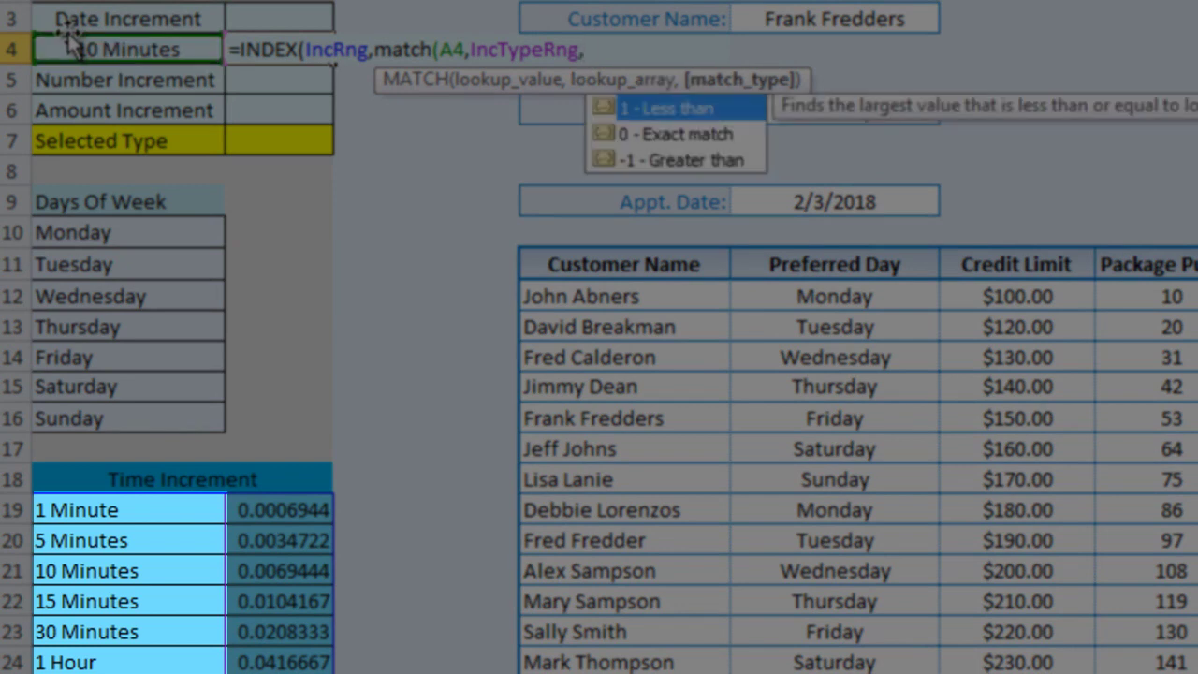
{"action": "type", "text": "0)"}
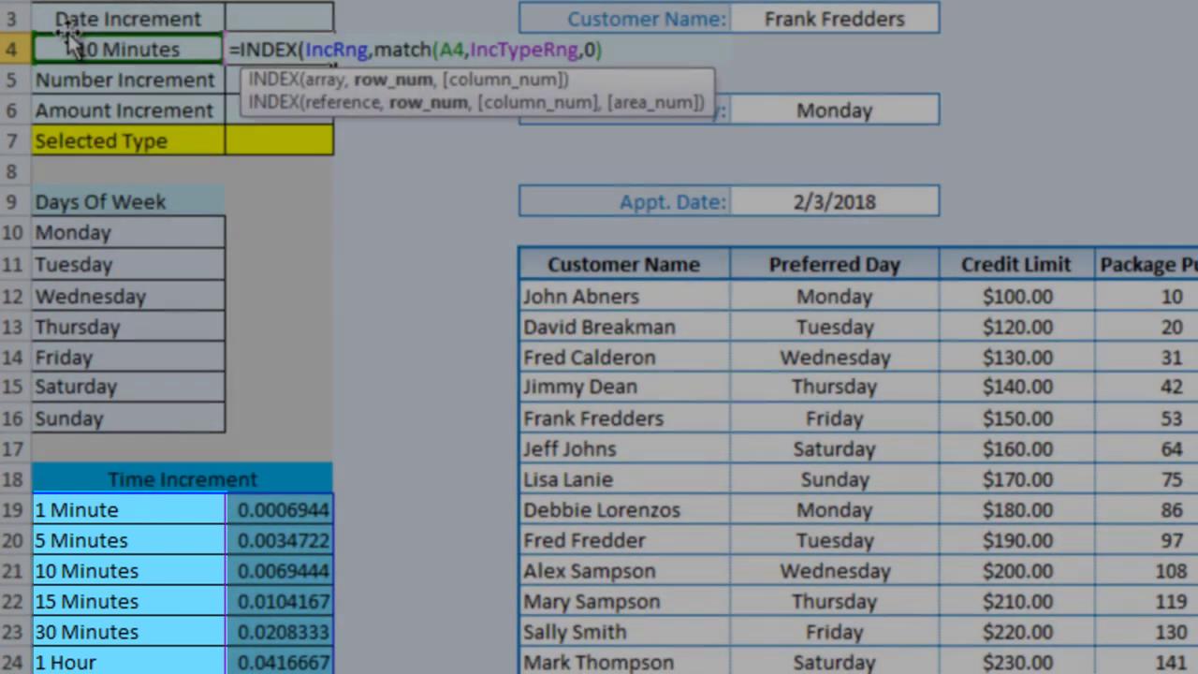
{"action": "type", "text": ","}
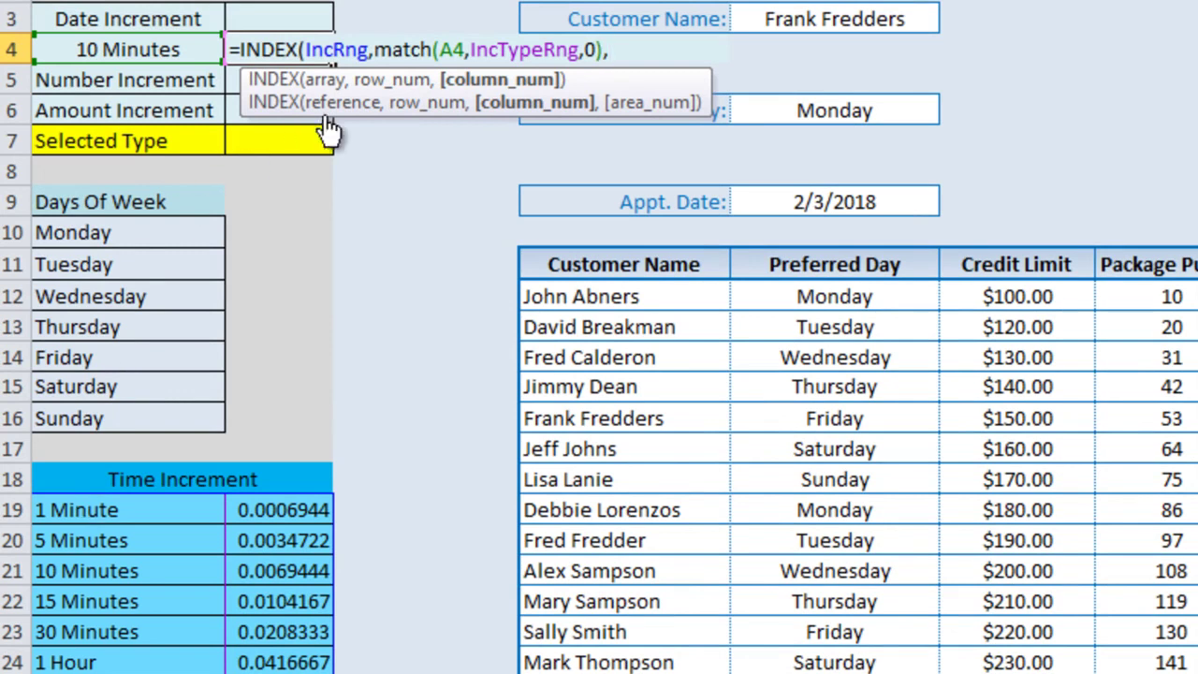
{"action": "left_click", "coordinate": [371, 47]}
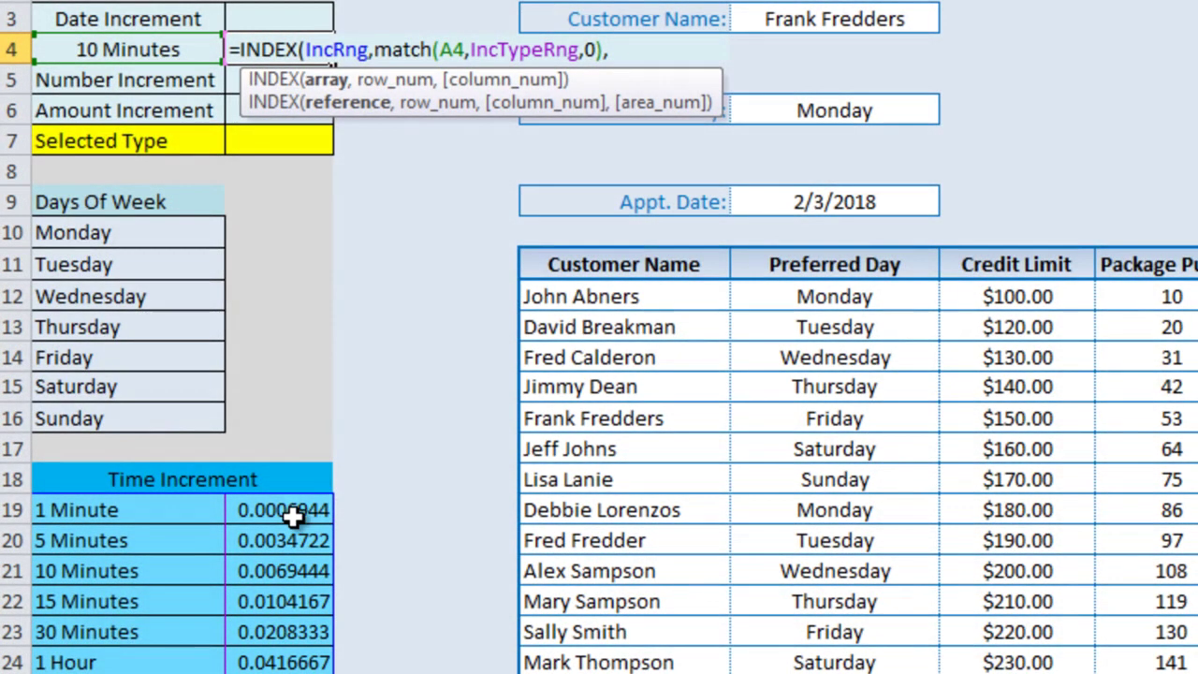
{"action": "key", "text": "End"}
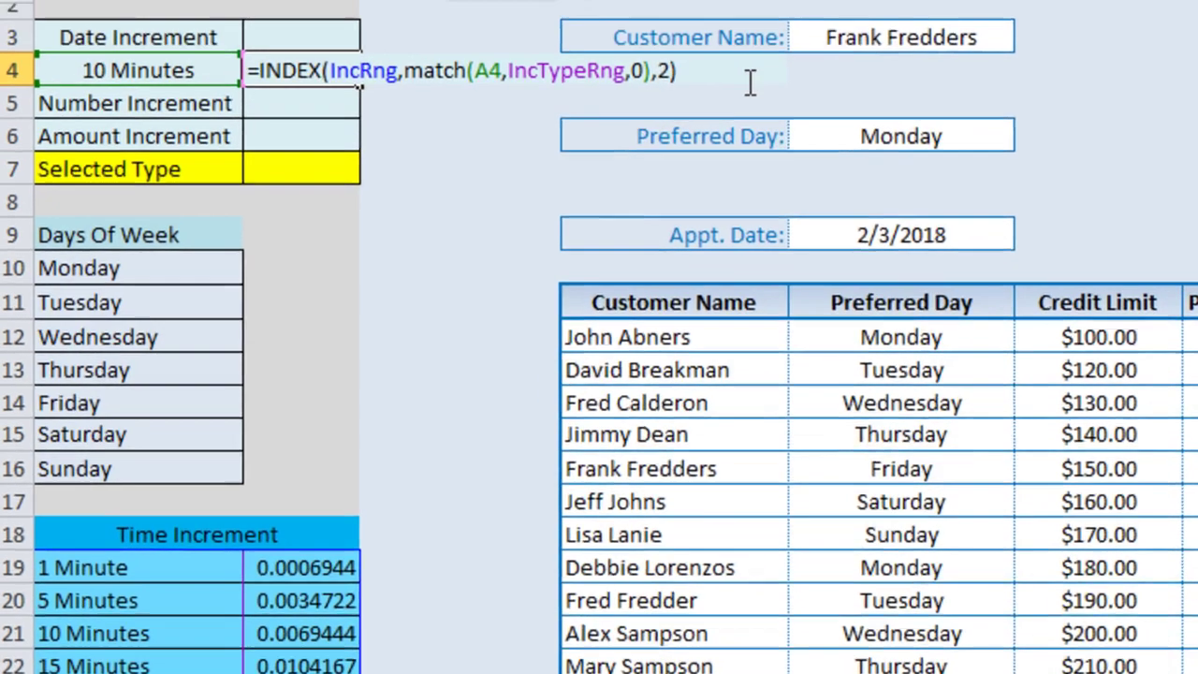
{"action": "key", "text": "Return"}
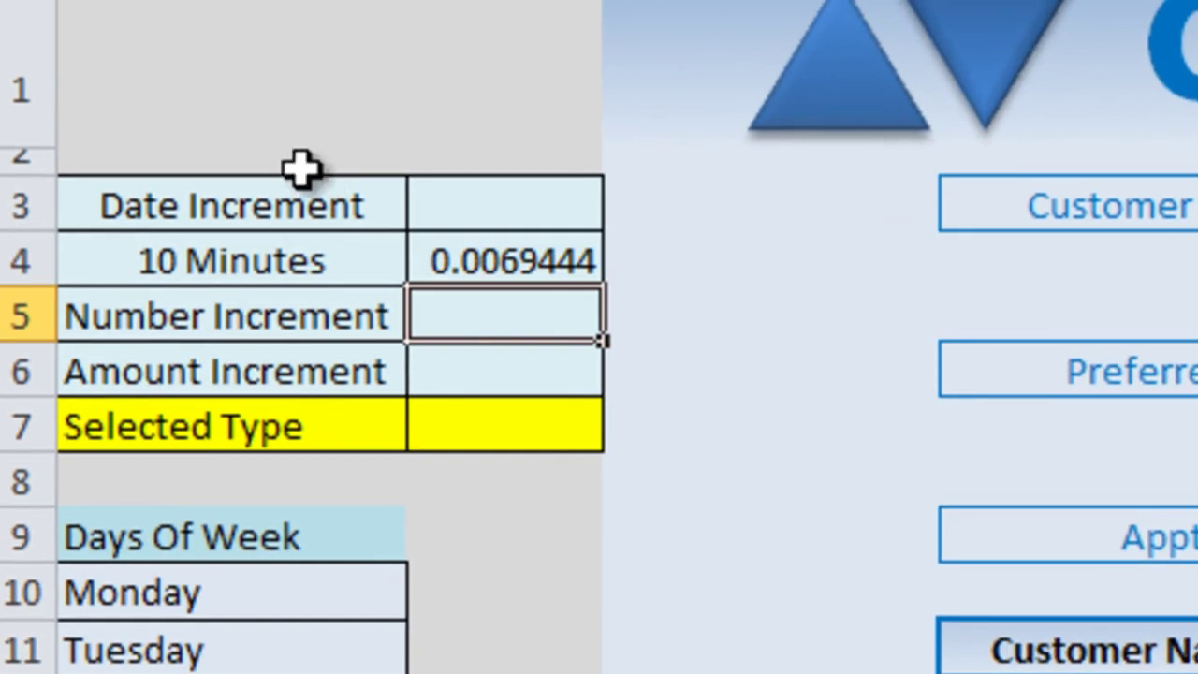
Step: Try 15 and 30 Minutes in A4's dropdown to check B4, then settle on 5 Minutes
{"action": "left_click", "coordinate": [316, 255]}
{"action": "left_click", "coordinate": [431, 260]}
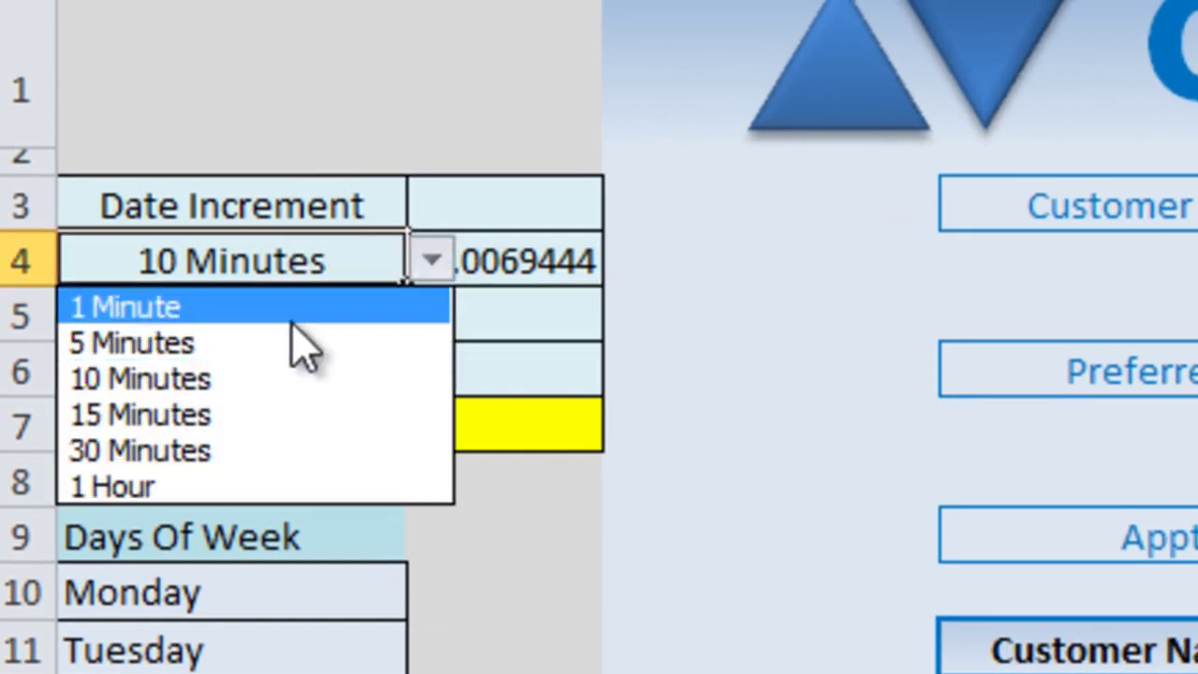
{"action": "left_click", "coordinate": [253, 414]}
{"action": "left_click", "coordinate": [431, 260]}
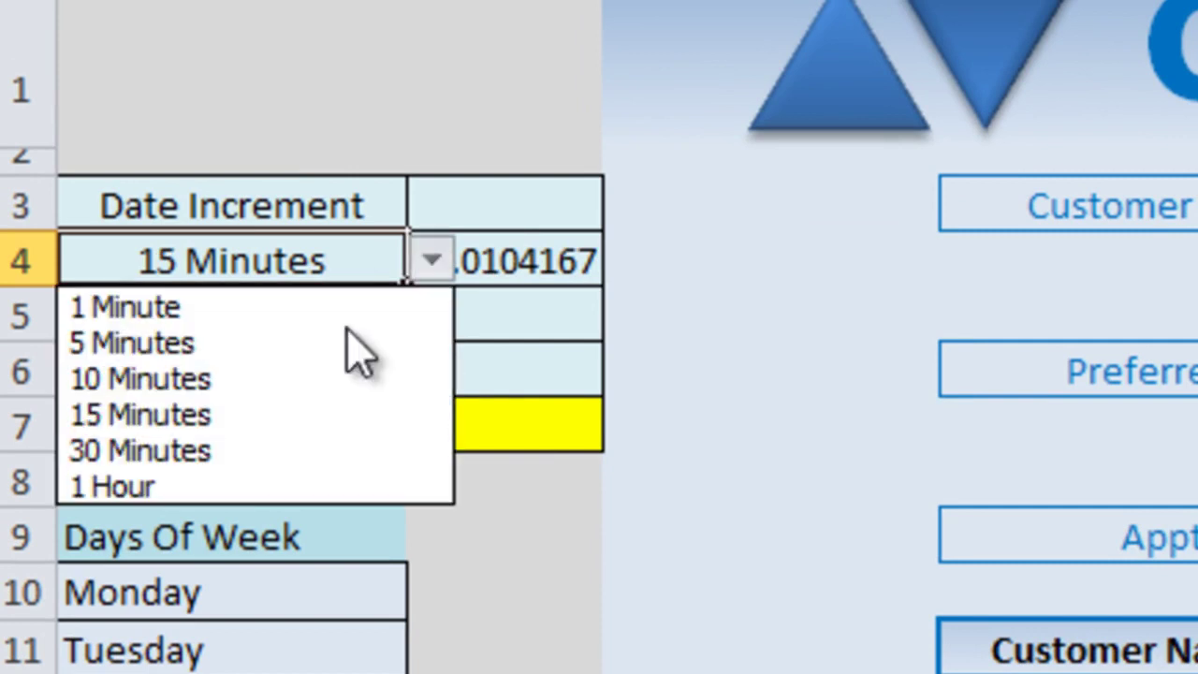
{"action": "left_click", "coordinate": [281, 451]}
{"action": "left_click", "coordinate": [481, 412]}
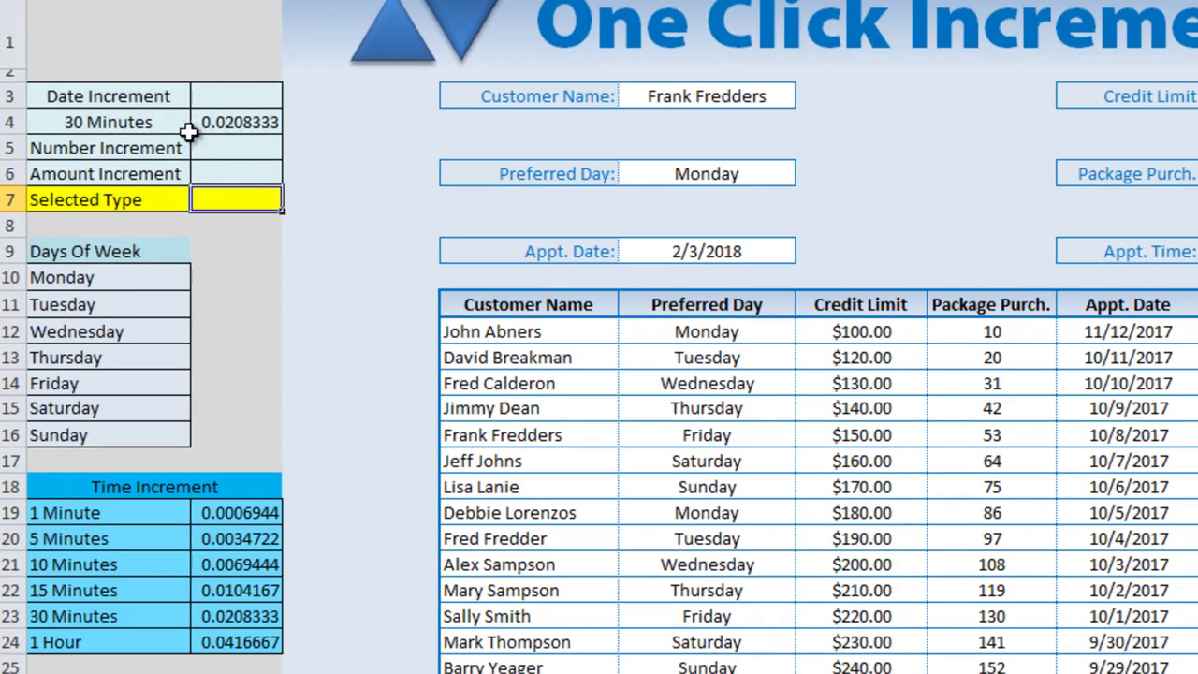
{"action": "left_click", "coordinate": [137, 117]}
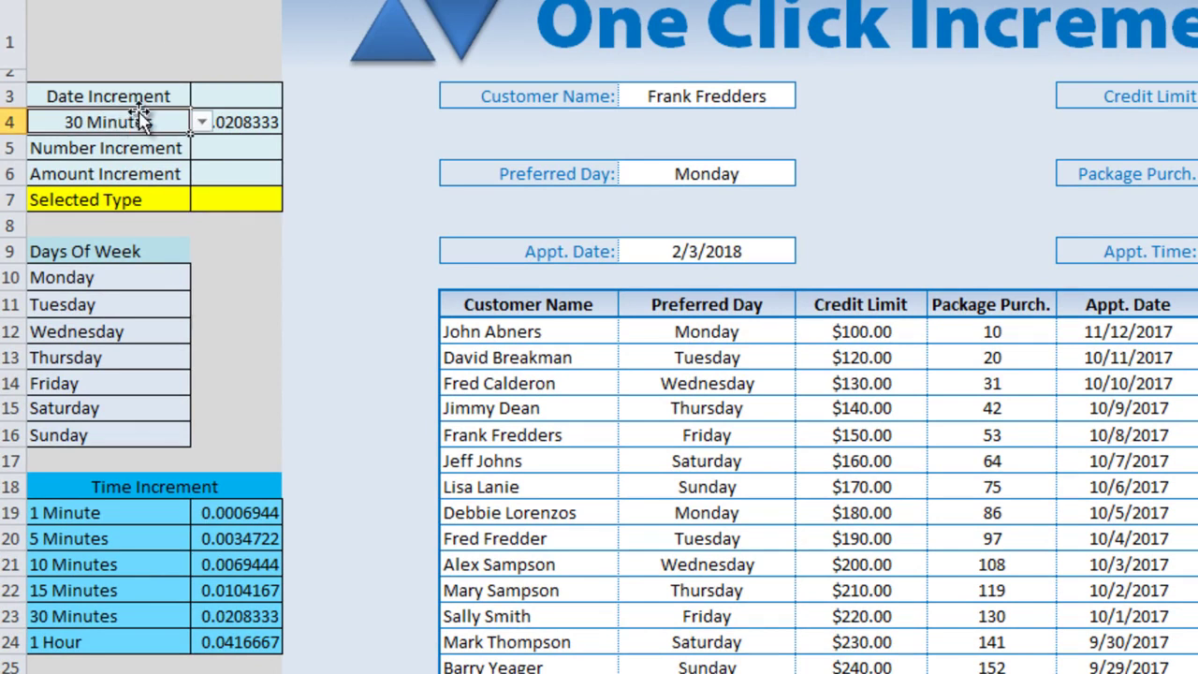
{"action": "left_click", "coordinate": [201, 124]}
{"action": "left_click", "coordinate": [110, 155]}
Step: Enter 1 as the Date Increment in B3
{"action": "left_click", "coordinate": [246, 101]}
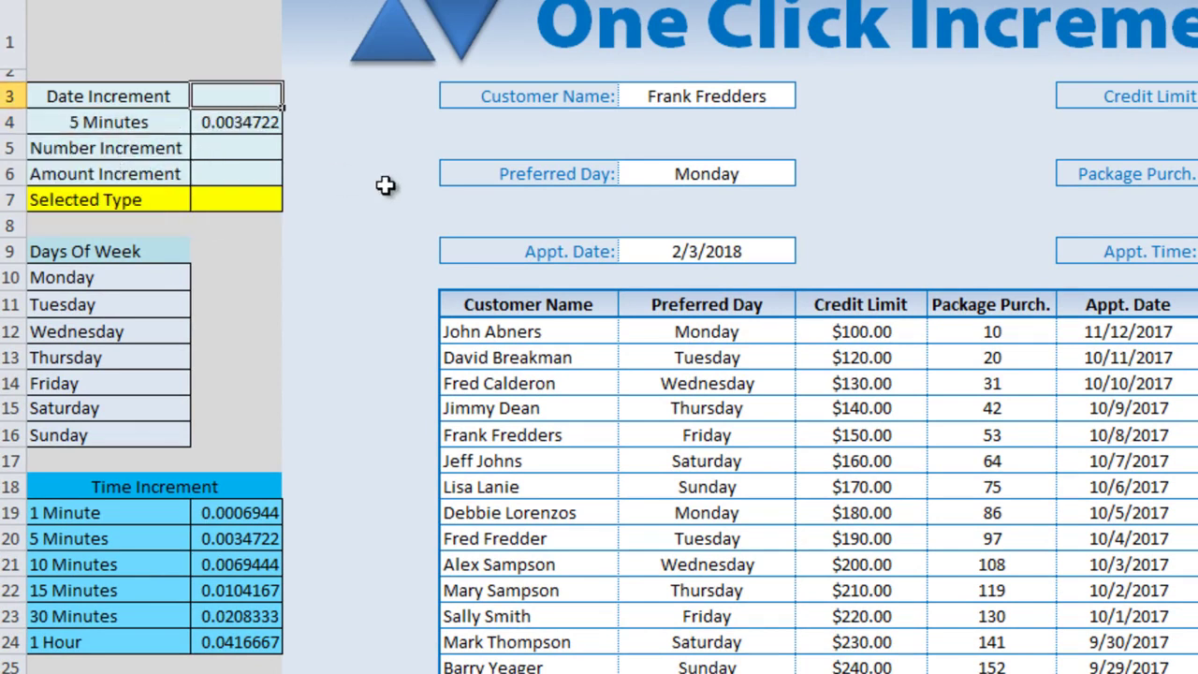
{"action": "type", "text": "1"}
{"action": "key", "text": "Return"}
{"action": "key", "text": "Return"}
Step: Enter 10 as the Number Increment and 5 as the Amount Increment
{"action": "type", "text": "10"}
{"action": "key", "text": "Return"}
{"action": "type", "text": "5"}
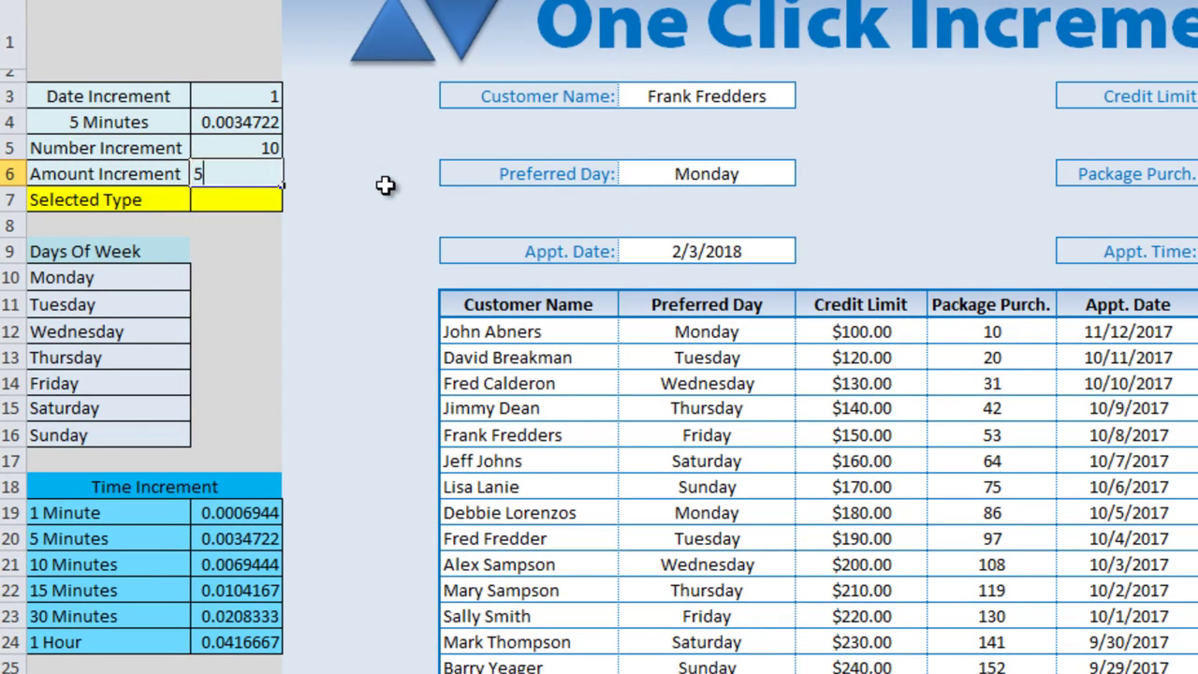
{"action": "key", "text": "Return"}
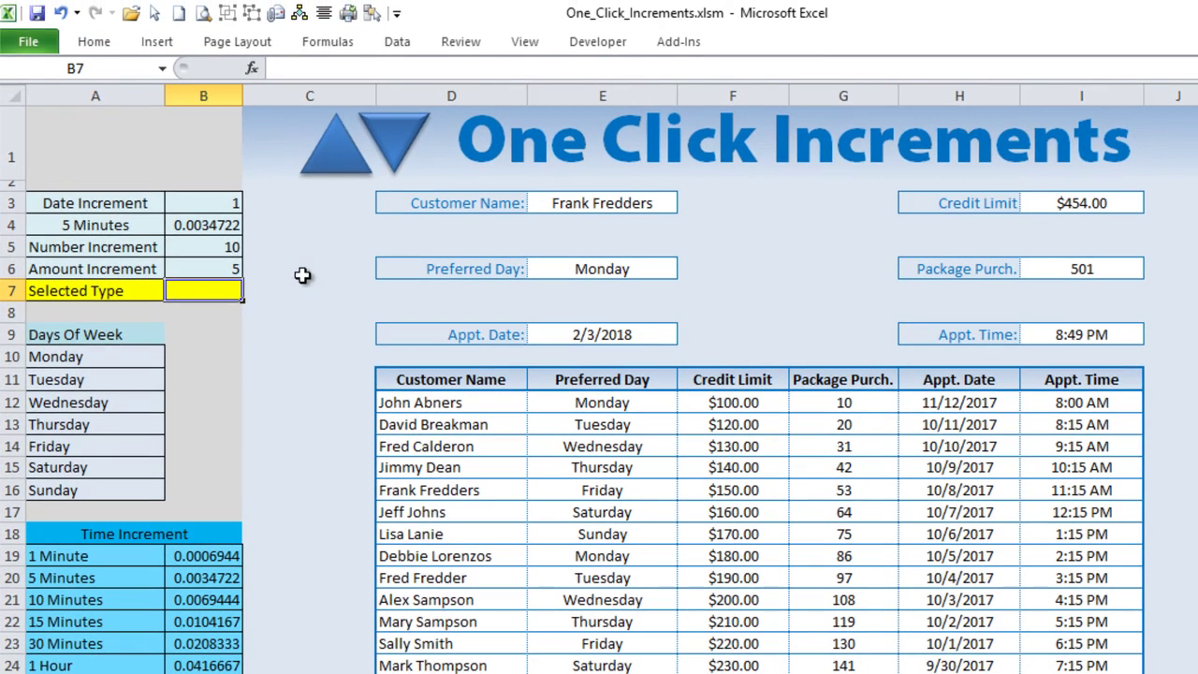
Step: Draw a small Isosceles Triangle just left of the Appt. Date value 2/3/2018
{"action": "left_click", "coordinate": [157, 42]}
{"action": "left_click", "coordinate": [239, 101]}
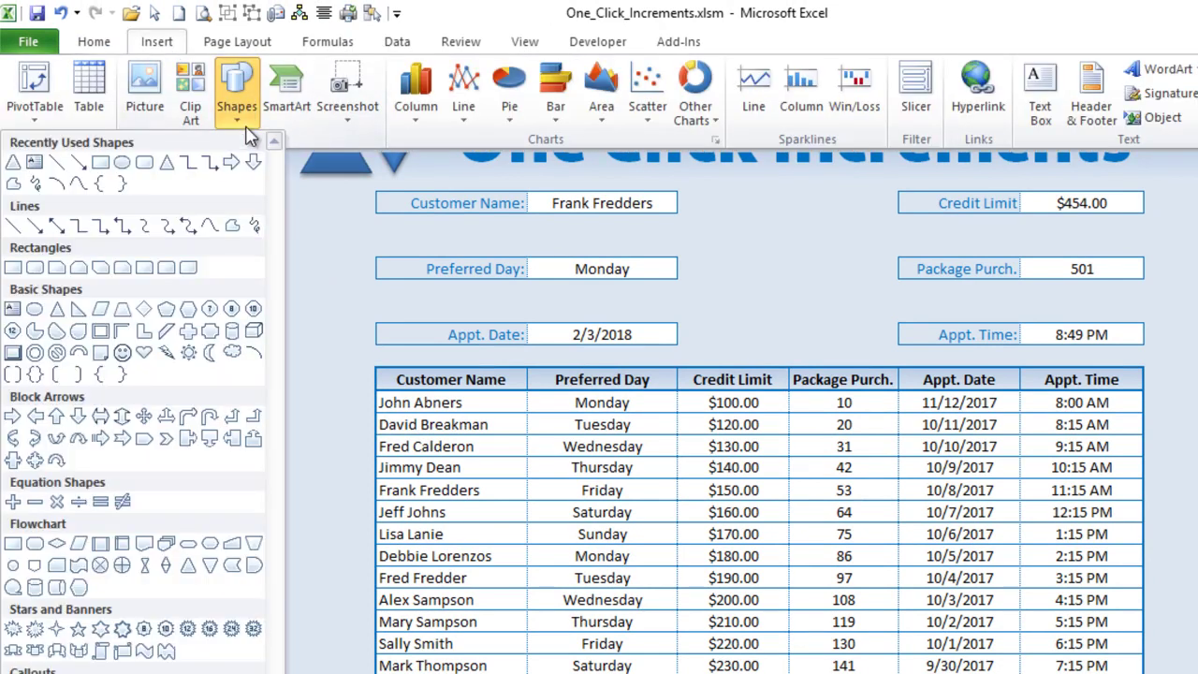
{"action": "left_click", "coordinate": [168, 166]}
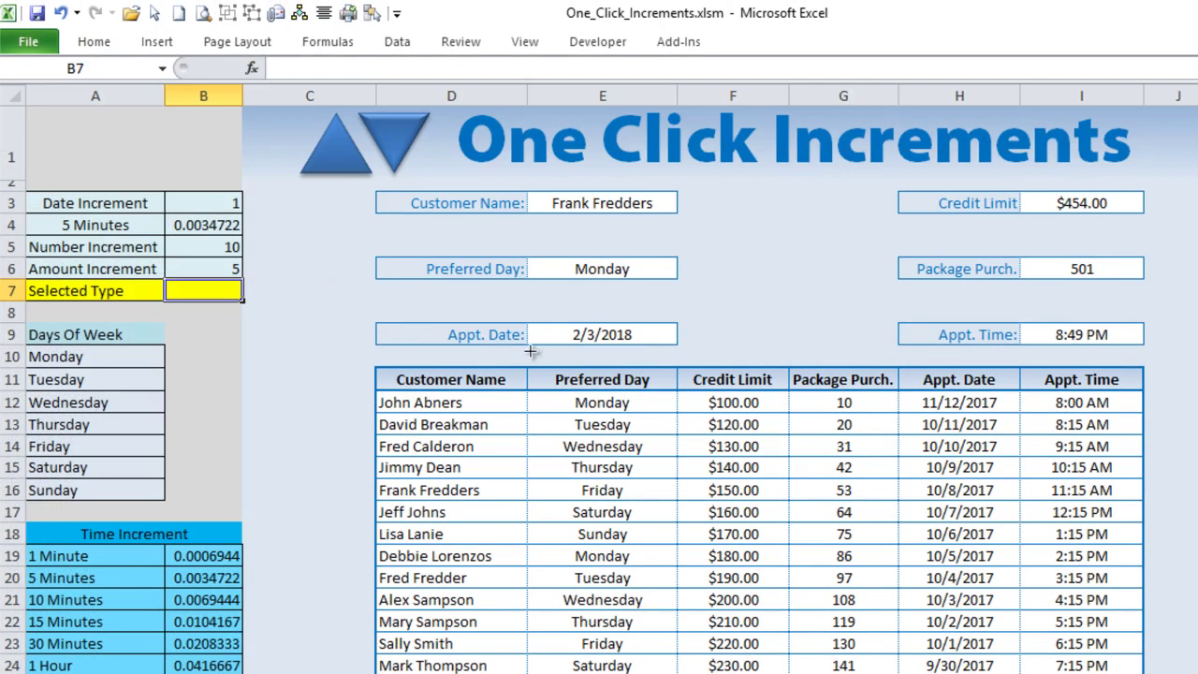
{"action": "mouse_move", "coordinate": [546, 337]}
{"action": "left_mouse_down"}
{"action": "mouse_move", "coordinate": [566, 348]}
{"action": "mouse_move", "coordinate": [558, 343]}
{"action": "left_mouse_up"}
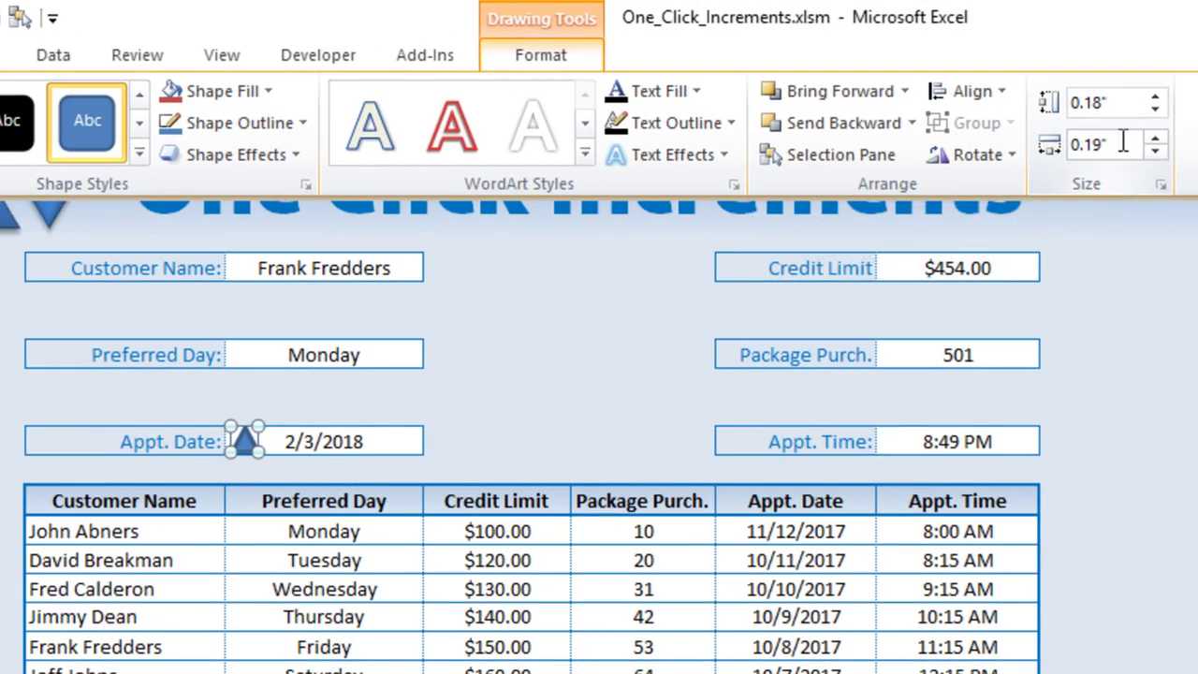
Step: Size the triangle to 0.19" height and 0.21" width
{"action": "left_click", "coordinate": [1187, 109]}
{"action": "type", "text": ".21"}
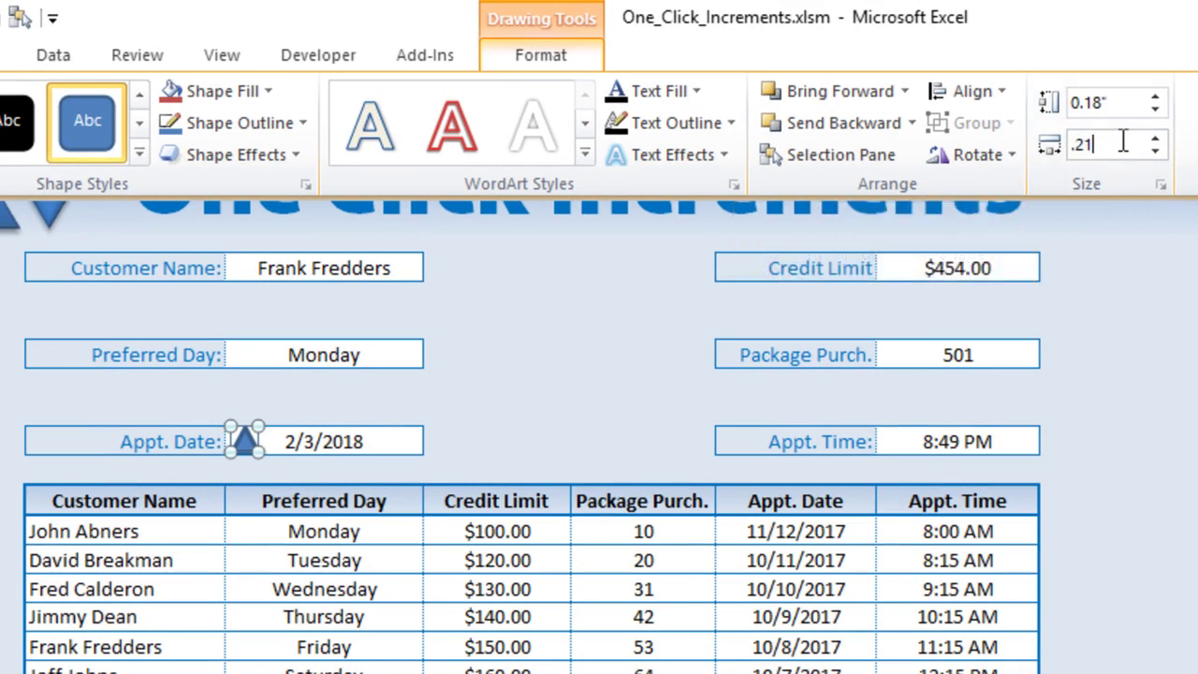
{"action": "left_click", "coordinate": [1135, 110]}
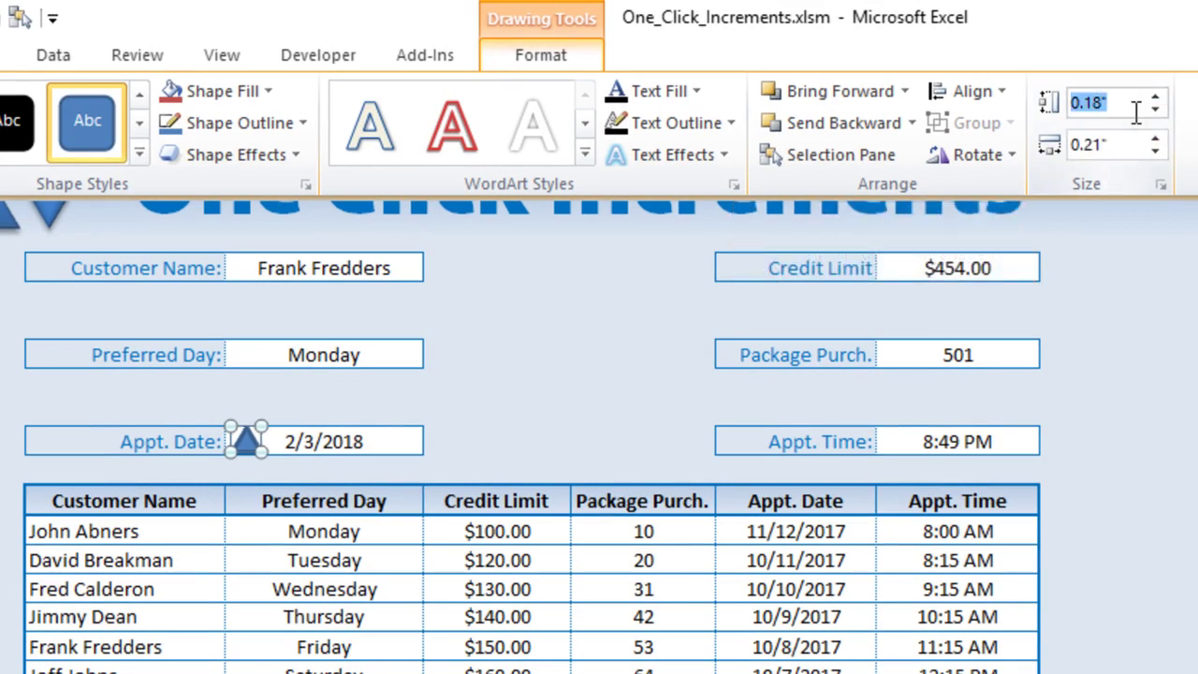
{"action": "type", "text": ".1"}
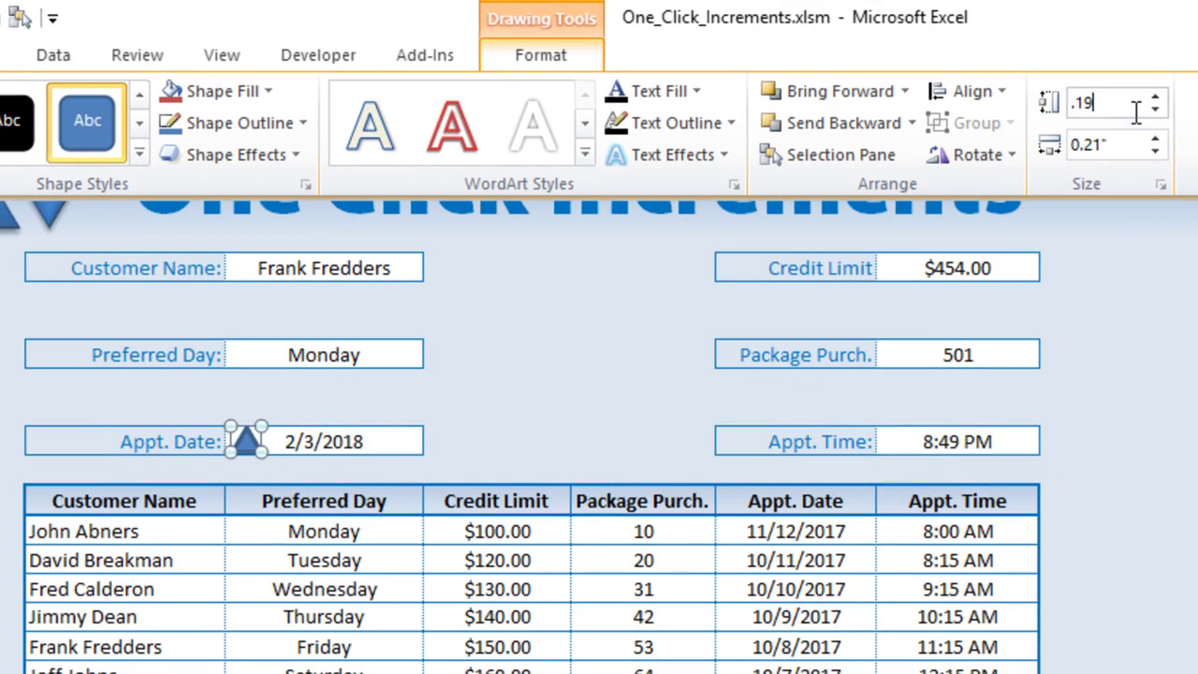
{"action": "type", "text": "9"}
{"action": "key", "text": "Tab"}
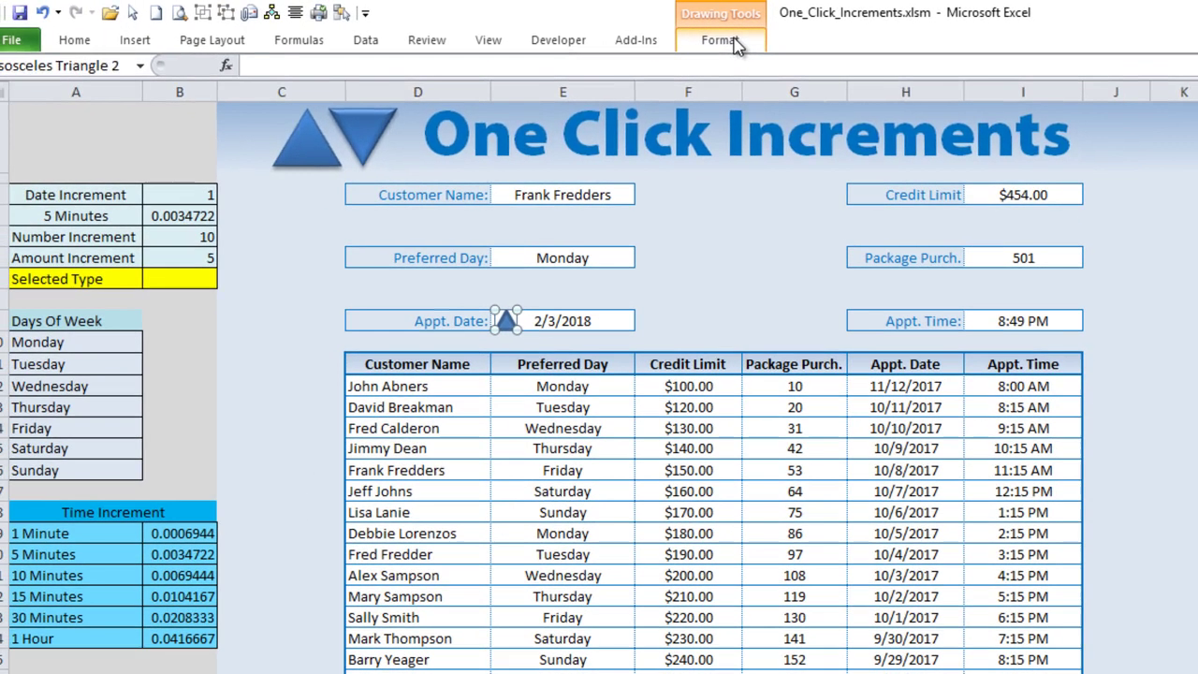
{"action": "left_click", "coordinate": [560, 59]}
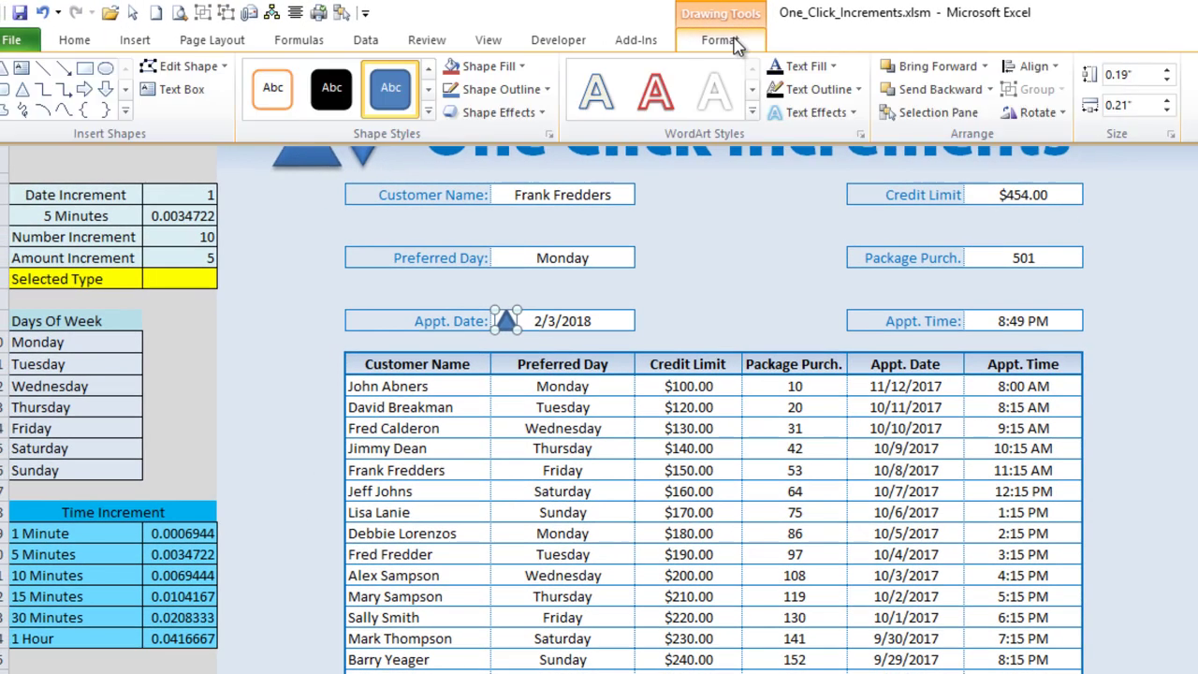
Step: Give the triangle a blue shape style and place a duplicate at the Appt. Date box's right end
{"action": "left_click", "coordinate": [428, 111]}
{"action": "left_click", "coordinate": [96, 380]}
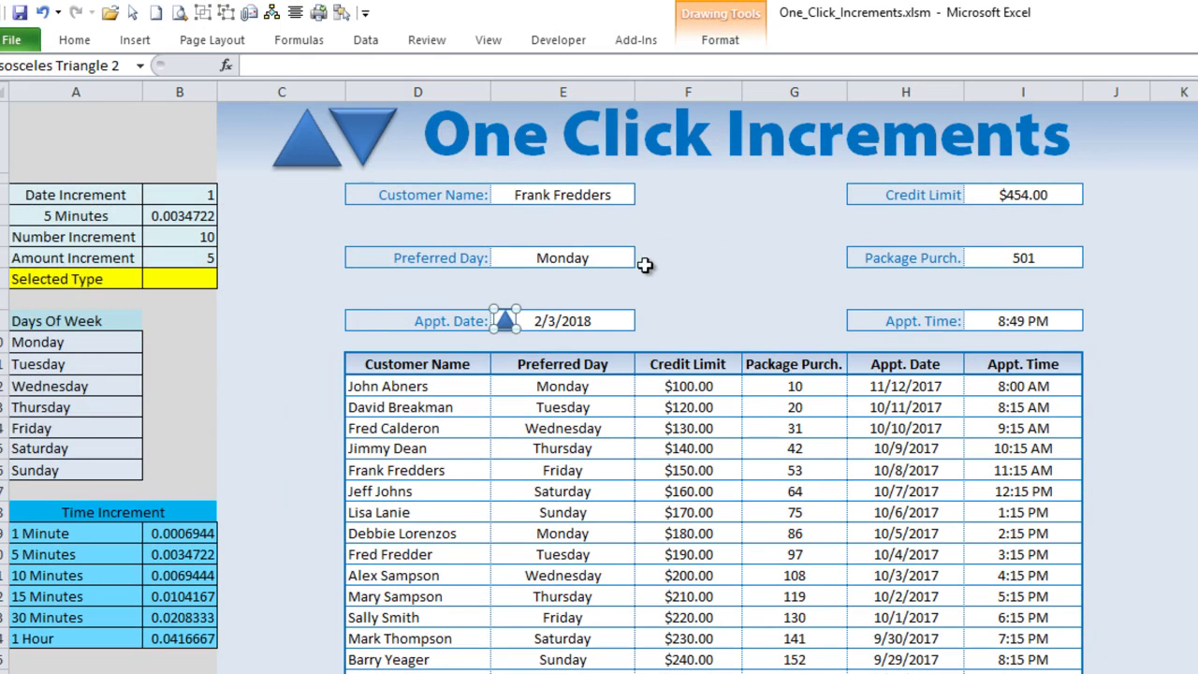
{"action": "key", "text": "ctrl+d"}
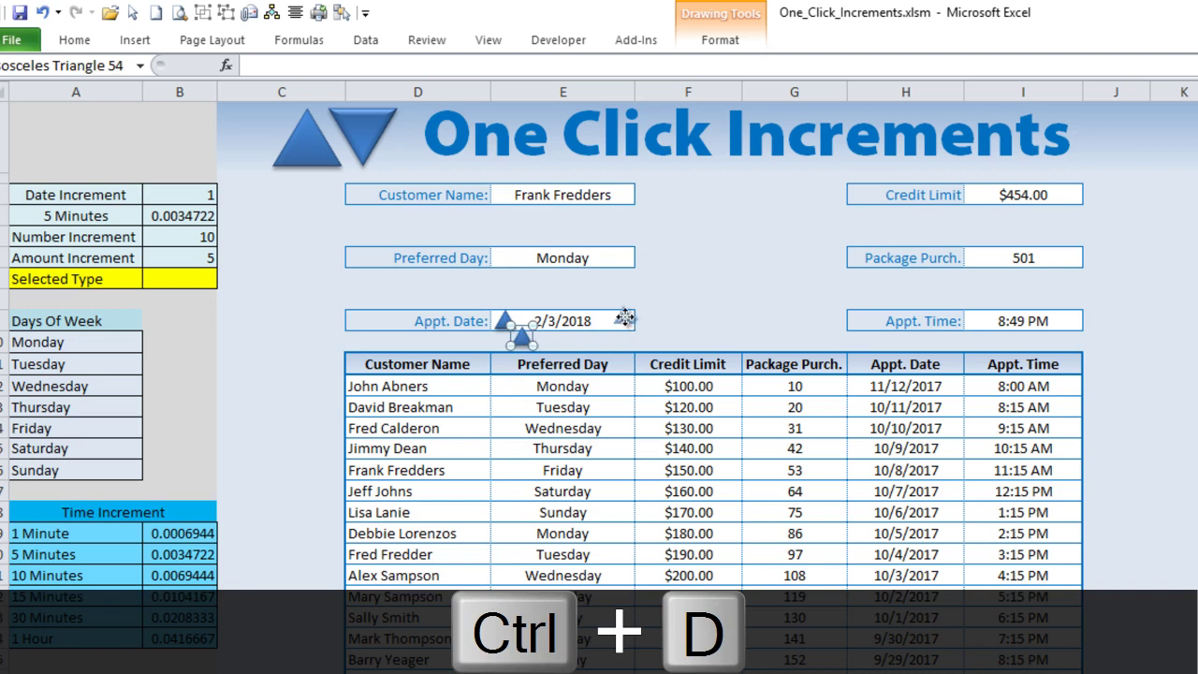
{"action": "left_click_drag", "start_coordinate": [620, 321], "coordinate": [620, 321]}
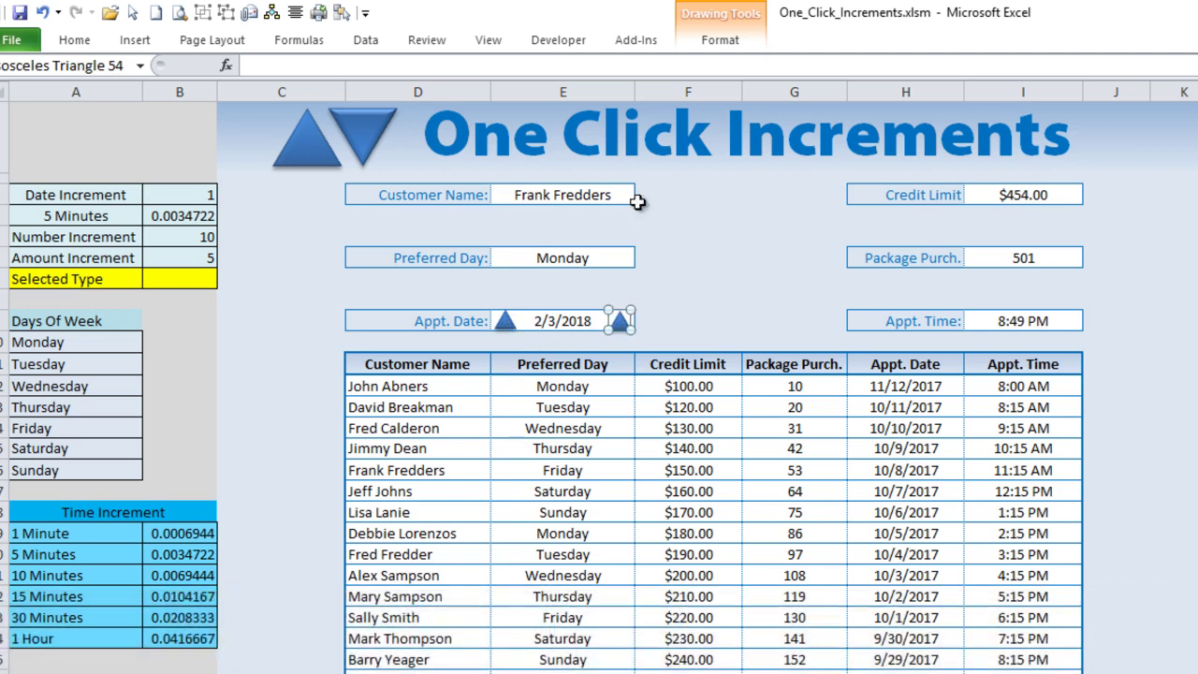
Step: Flip the copied triangle vertically to point down and nudge it into position
{"action": "left_click", "coordinate": [754, 42]}
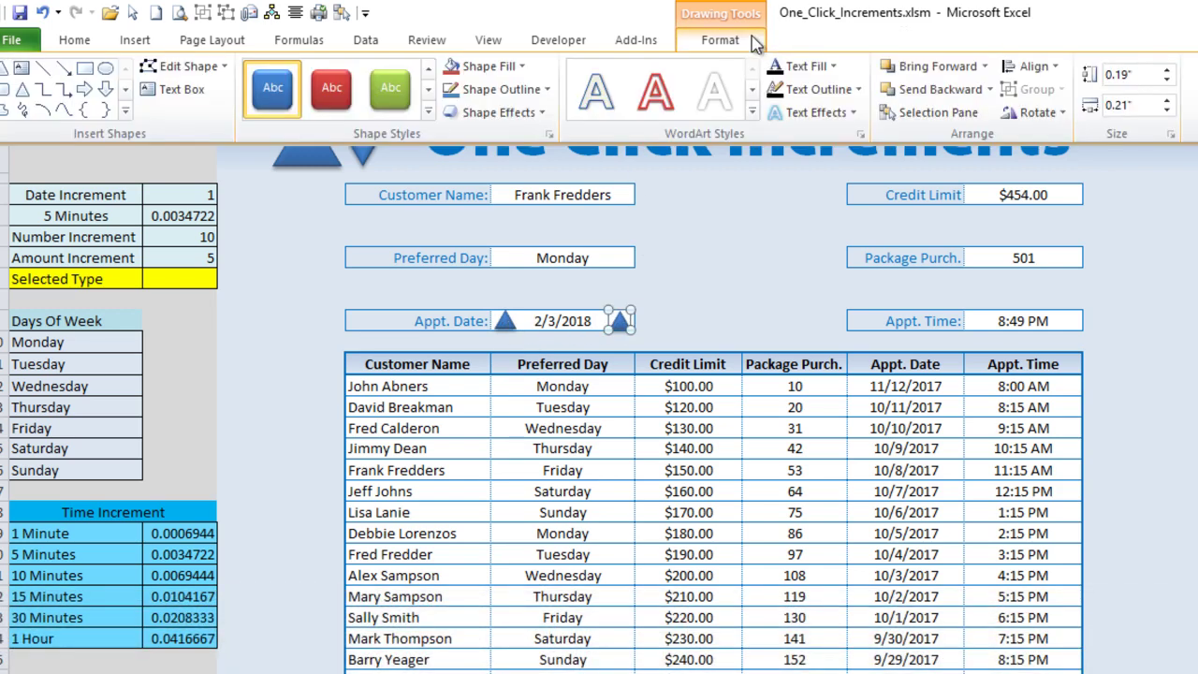
{"action": "left_click", "coordinate": [1048, 112]}
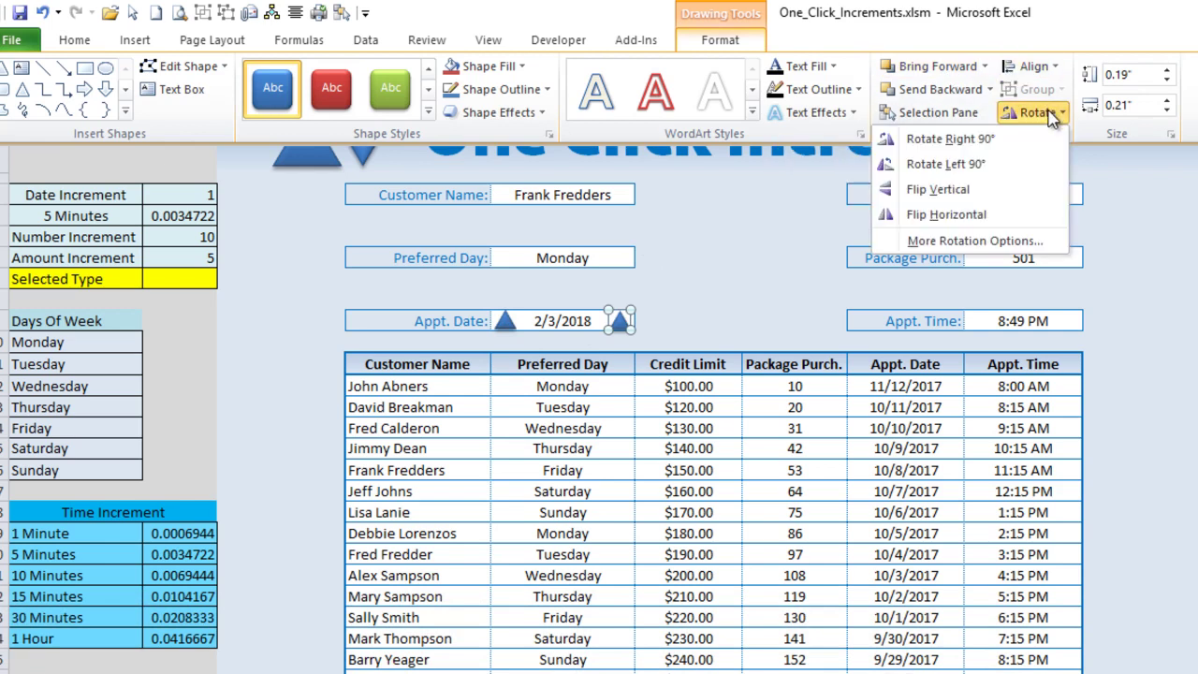
{"action": "left_click", "coordinate": [992, 192]}
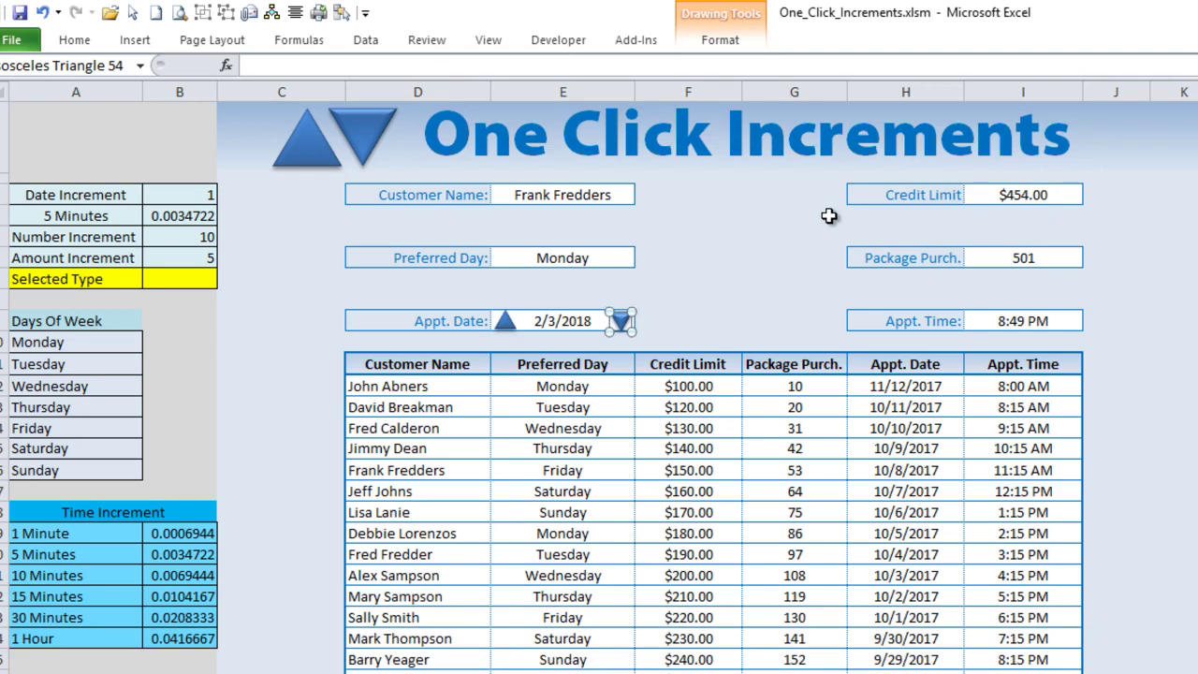
{"action": "key", "text": "Left"}
{"action": "key", "text": "Right"}
{"action": "key", "text": "Left"}
{"action": "key", "text": "Left"}
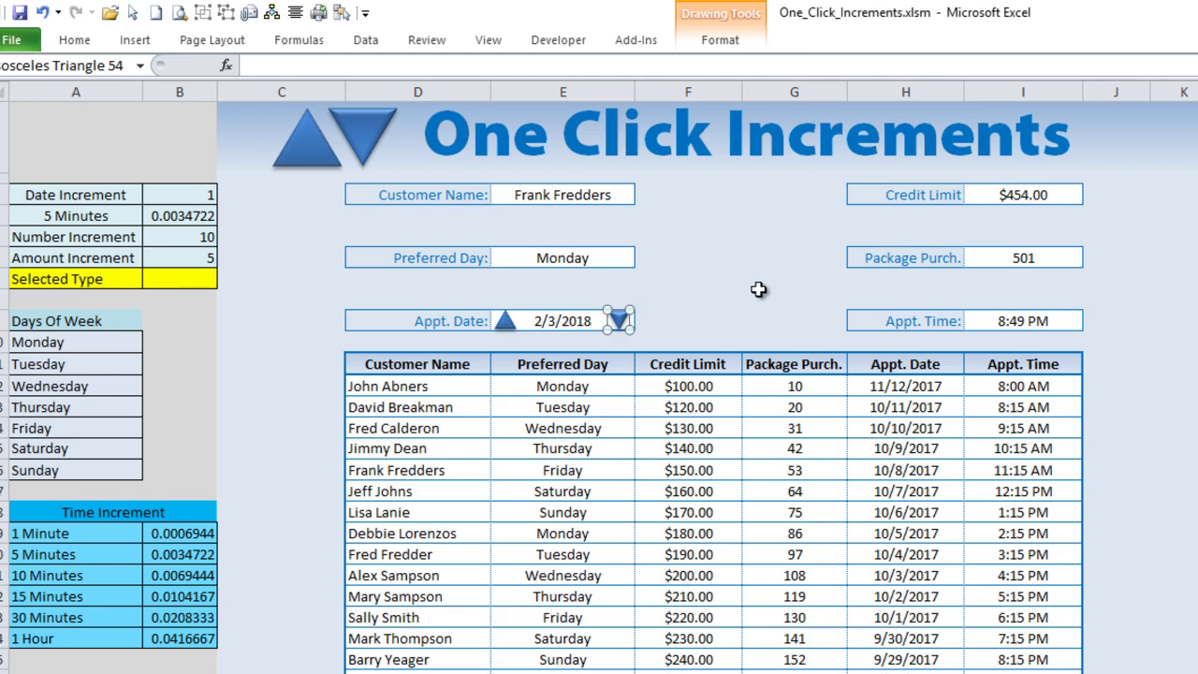
Step: Move the down and up triangles up to just below the Preferred Day box
{"action": "left_click_drag", "start_coordinate": [618, 320], "coordinate": [660, 268]}
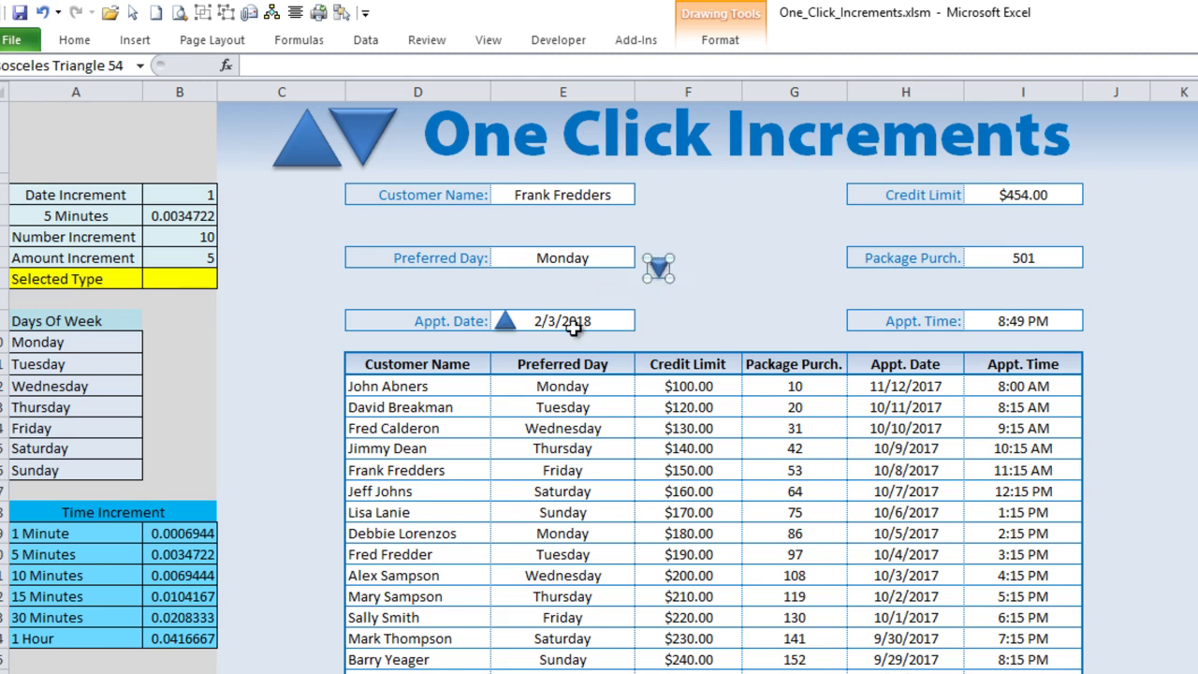
{"action": "left_click", "coordinate": [505, 322]}
{"action": "left_click_drag", "start_coordinate": [505, 322], "coordinate": [504, 288]}
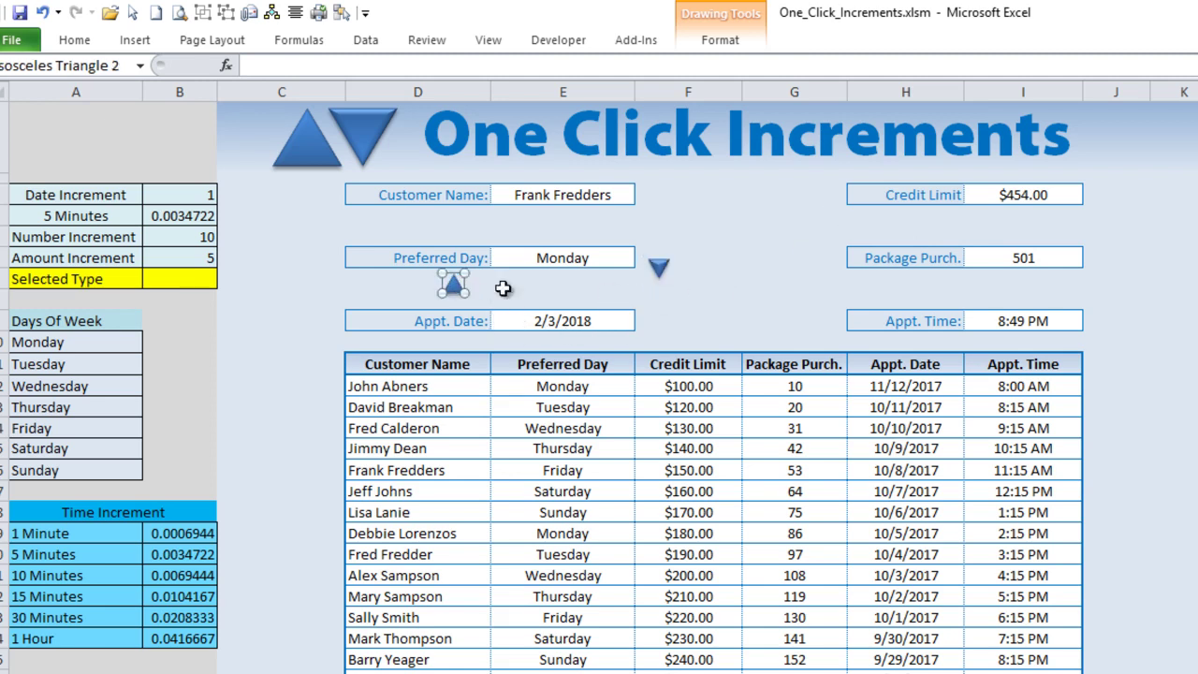
{"action": "left_click", "coordinate": [561, 321]}
{"action": "right_click", "coordinate": [566, 321]}
{"action": "key", "text": "Escape"}
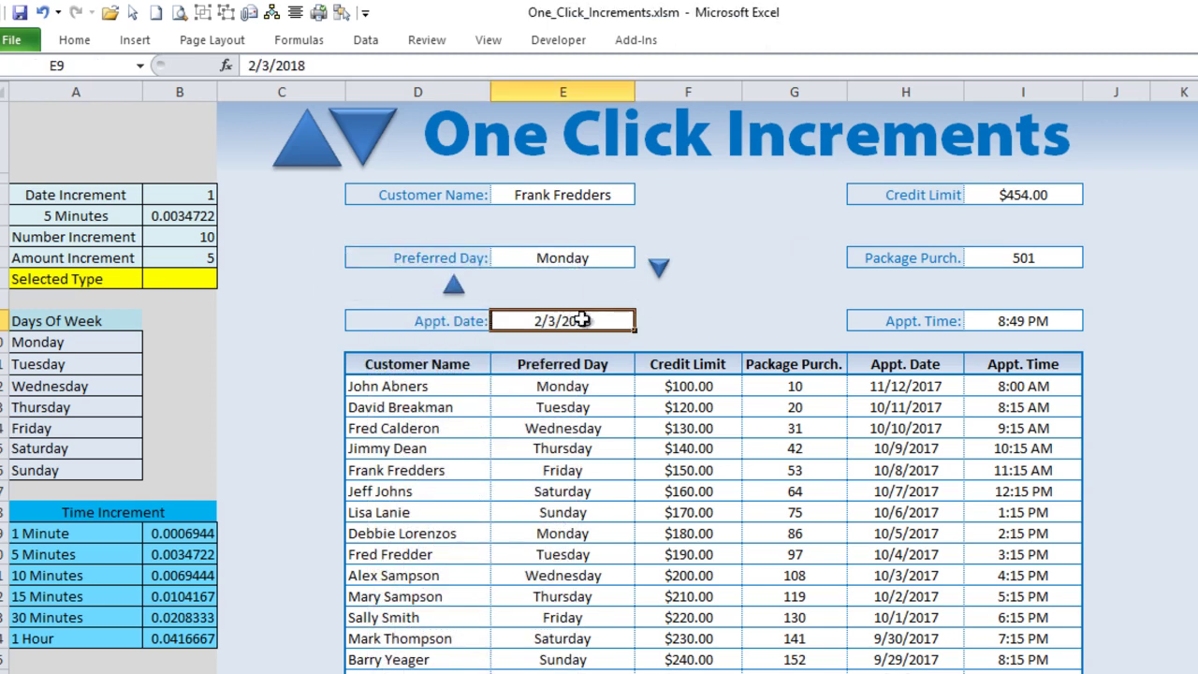
{"action": "right_click", "coordinate": [497, 319]}
{"action": "key", "text": "Escape"}
Step: Settle the down triangle between Preferred Day and Appt. Date, then open Size and Properties for both triangles
{"action": "left_click", "coordinate": [660, 264], "text": "ctrl"}
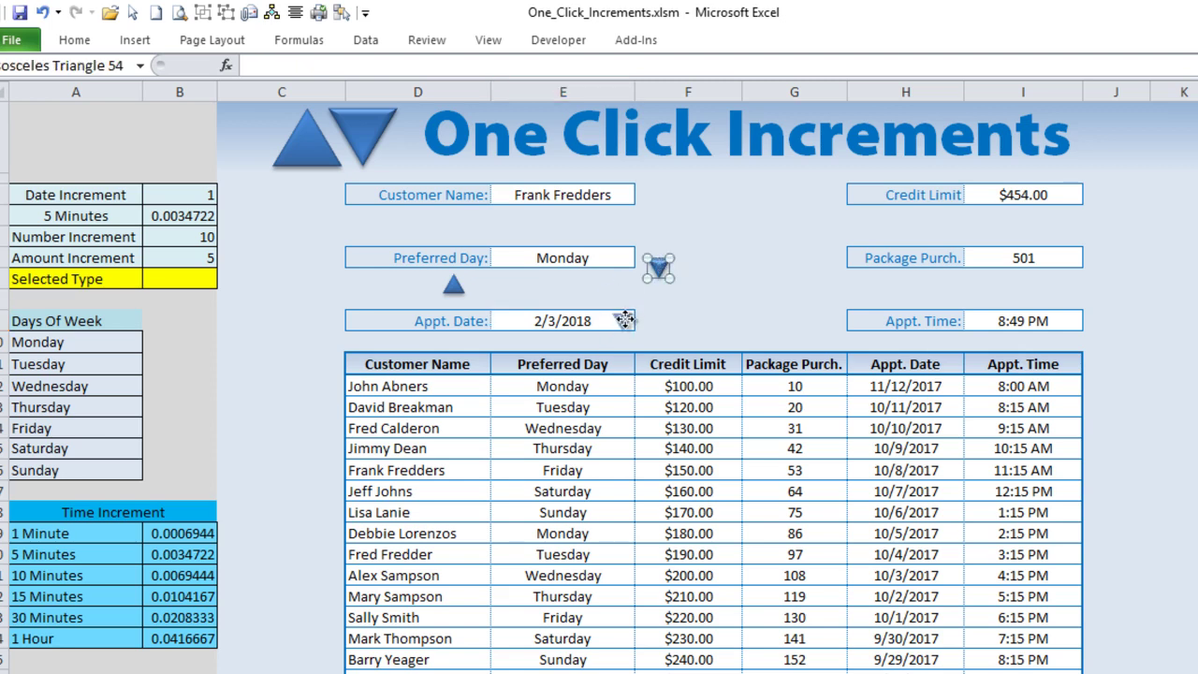
{"action": "left_click_drag", "start_coordinate": [625, 320], "coordinate": [625, 319]}
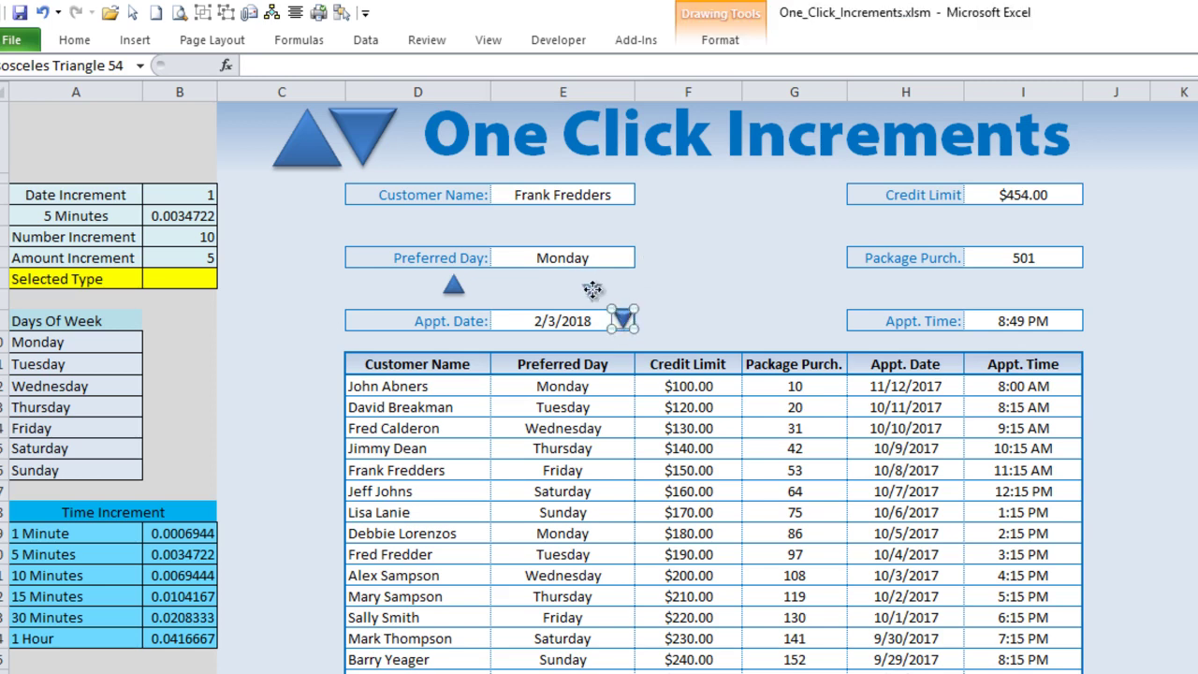
{"action": "left_click_drag", "start_coordinate": [593, 290], "coordinate": [593, 290]}
{"action": "mouse_move", "coordinate": [634, 90]}
{"action": "left_mouse_down"}
{"action": "mouse_move", "coordinate": [687, 105]}
{"action": "mouse_move", "coordinate": [689, 94]}
{"action": "mouse_move", "coordinate": [636, 90]}
{"action": "left_mouse_up"}
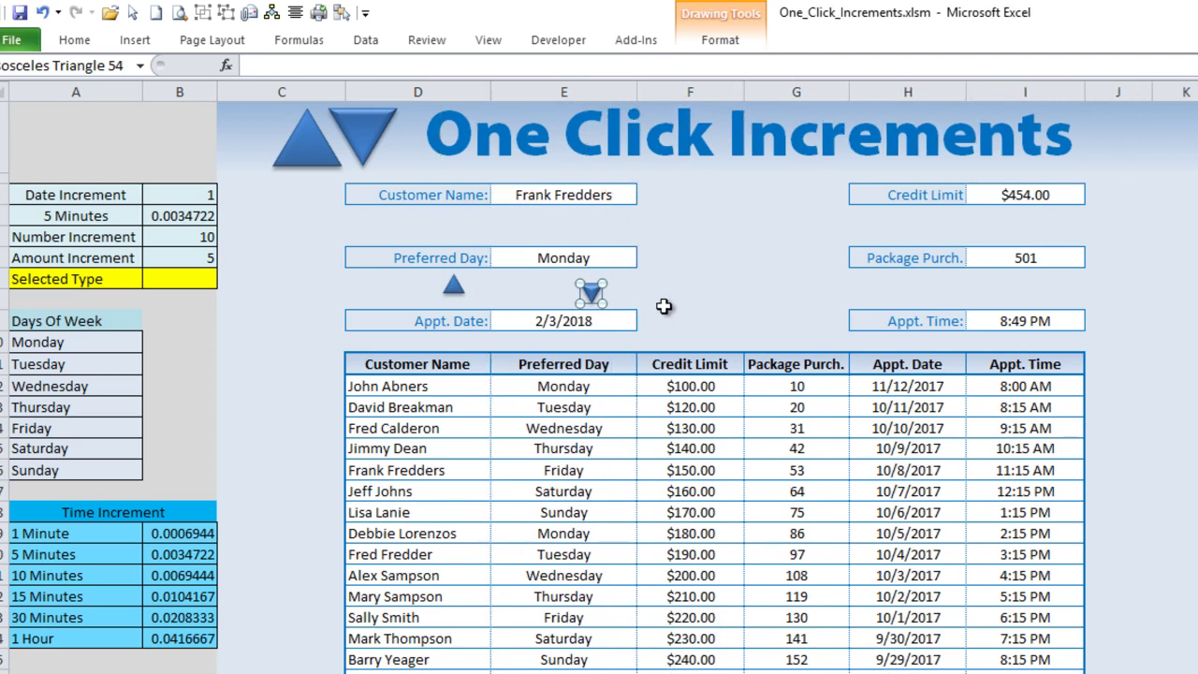
{"action": "left_click", "coordinate": [459, 289], "text": "ctrl"}
{"action": "right_click", "coordinate": [524, 259]}
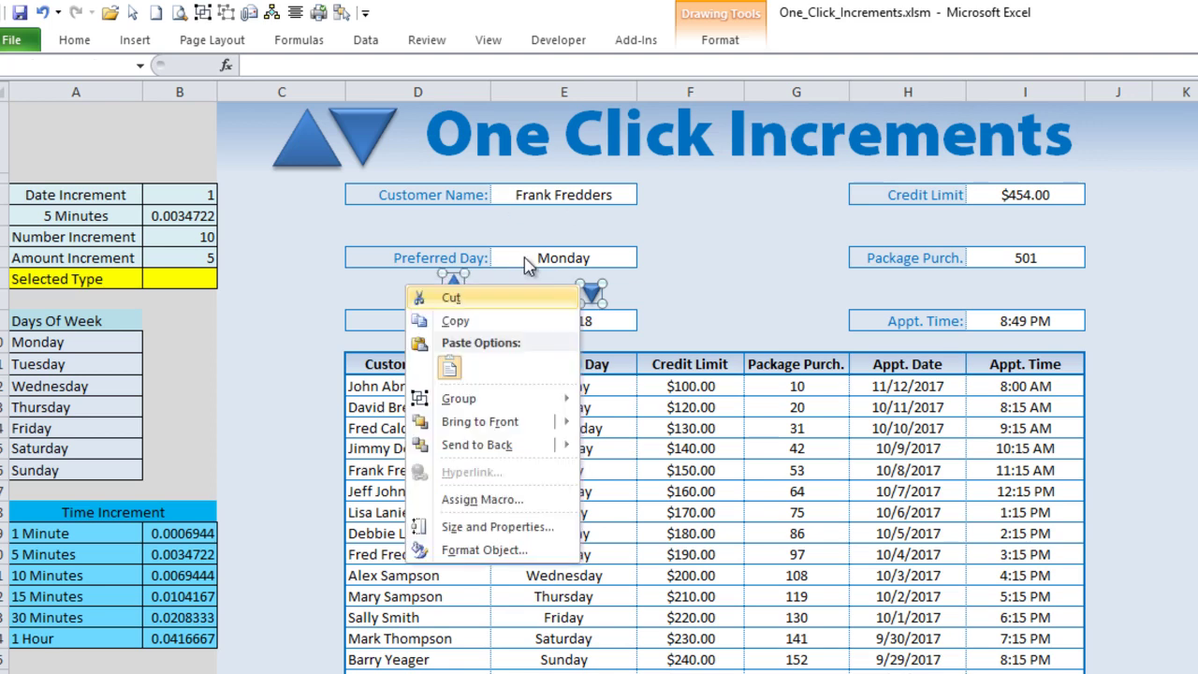
{"action": "key", "text": "Escape"}
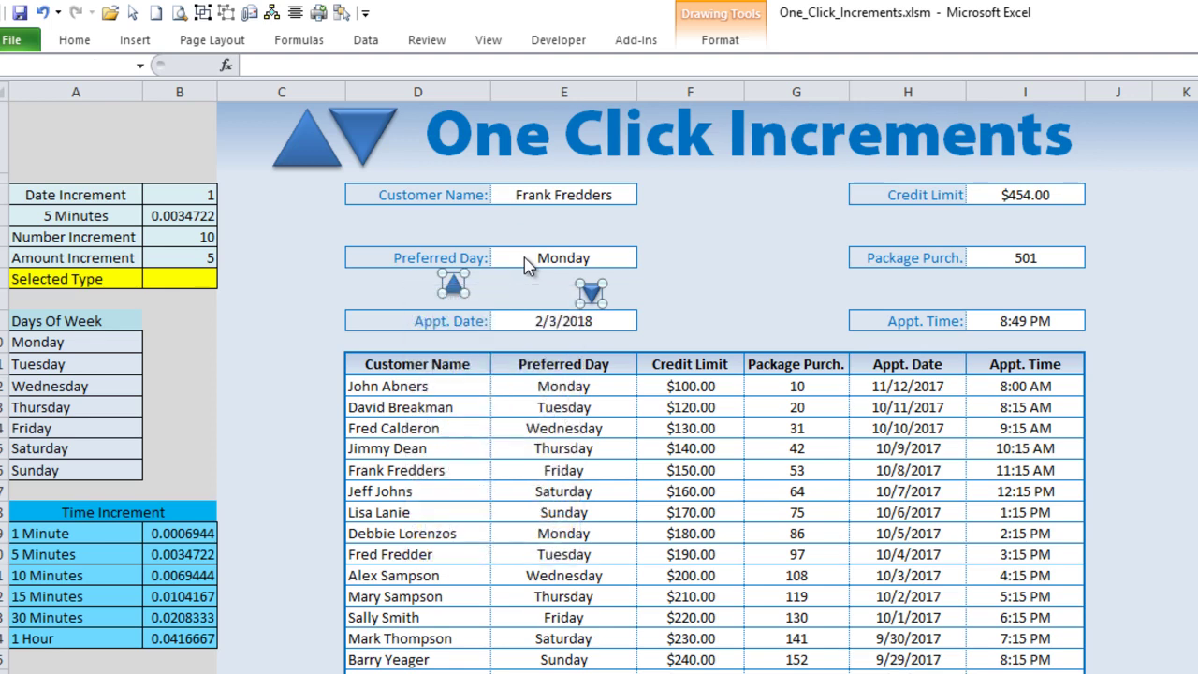
{"action": "key", "text": "ctrl+1"}
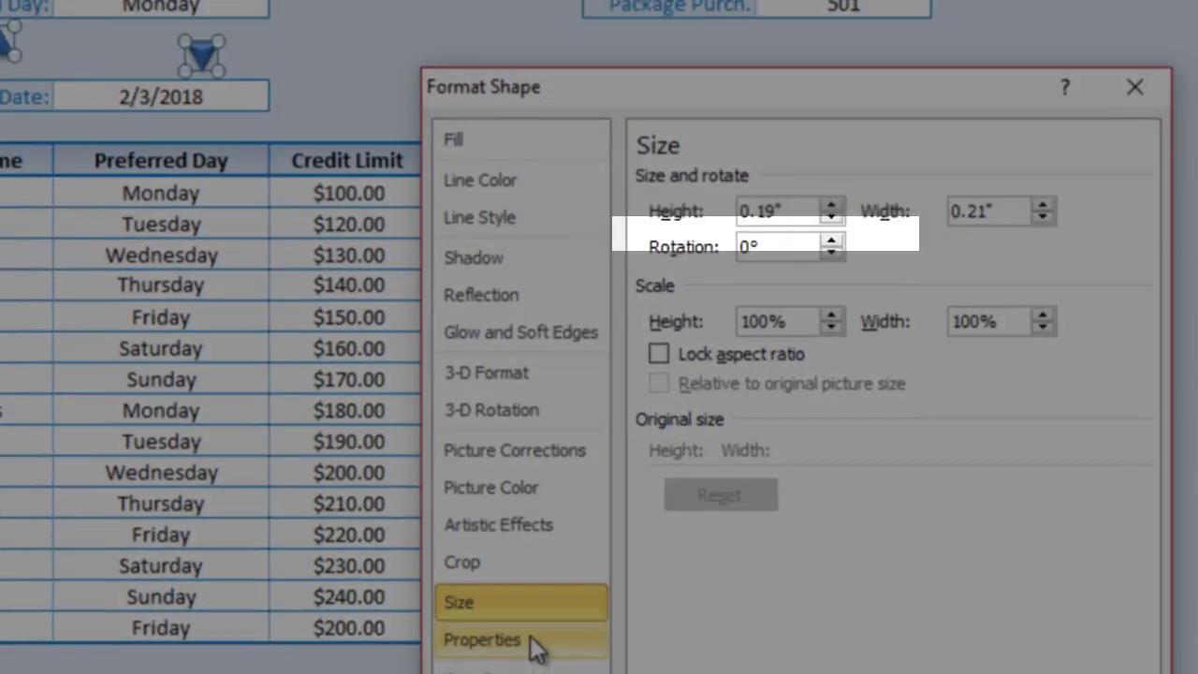
Step: Set both triangles to 'Move but don't size with cells' and close Format Shape
{"action": "left_click", "coordinate": [534, 646]}
{"action": "left_click", "coordinate": [650, 236]}
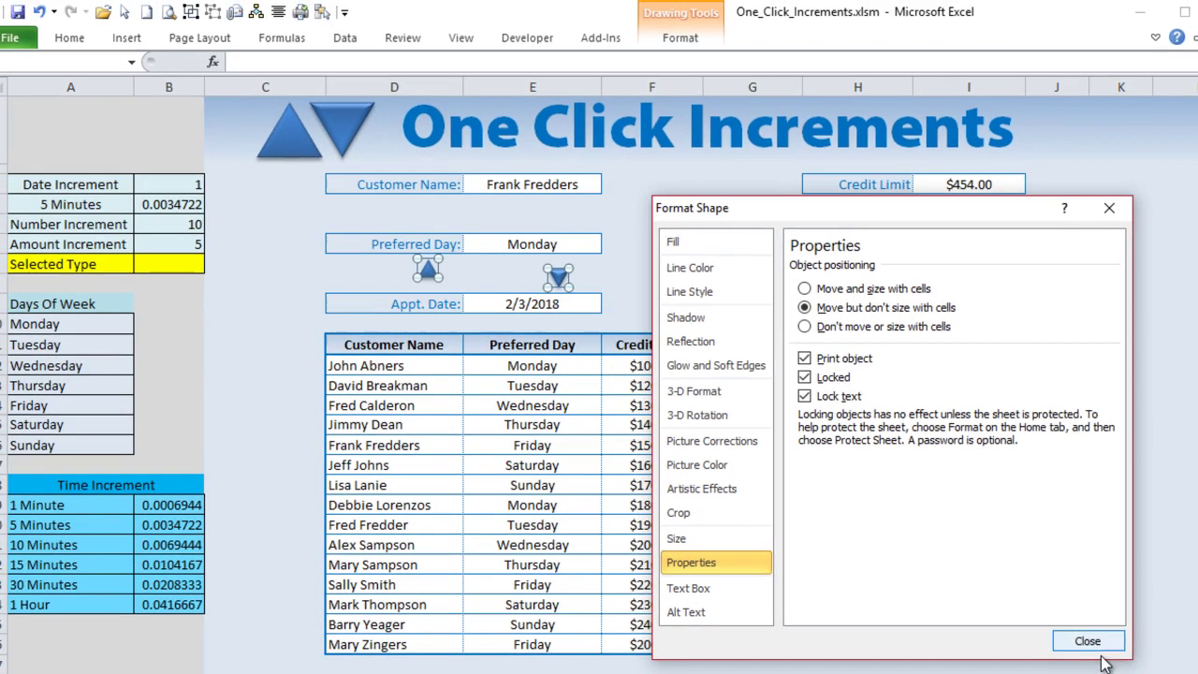
{"action": "left_click", "coordinate": [1089, 642]}
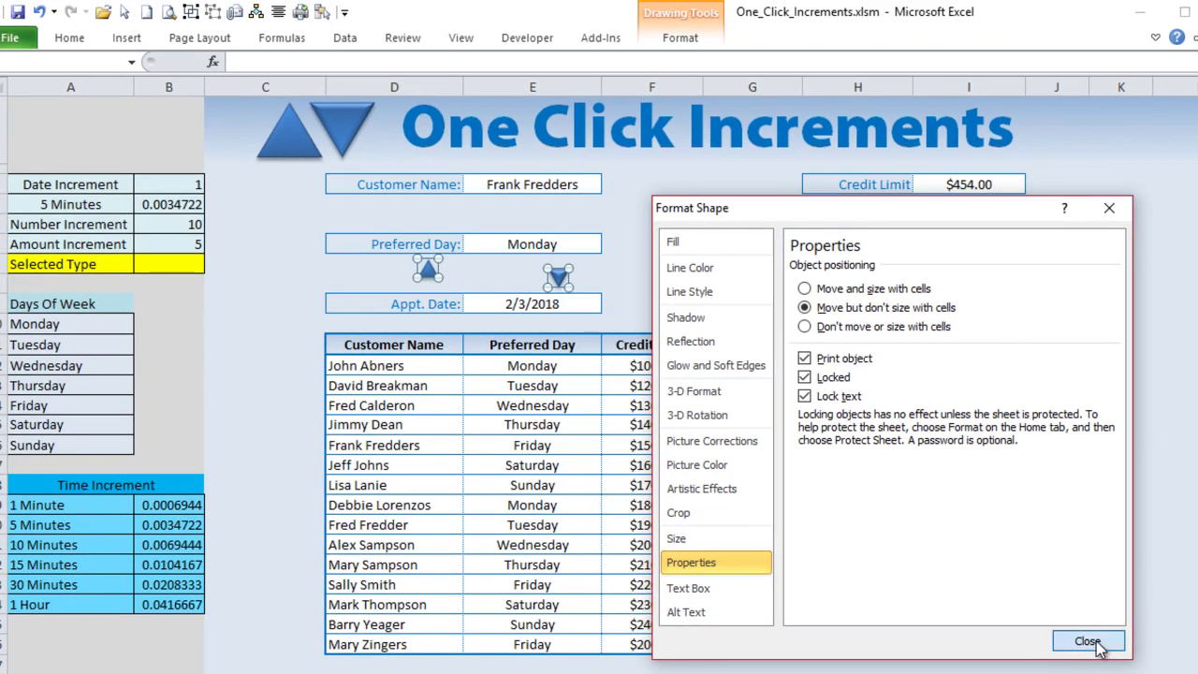
{"action": "left_click", "coordinate": [489, 262]}
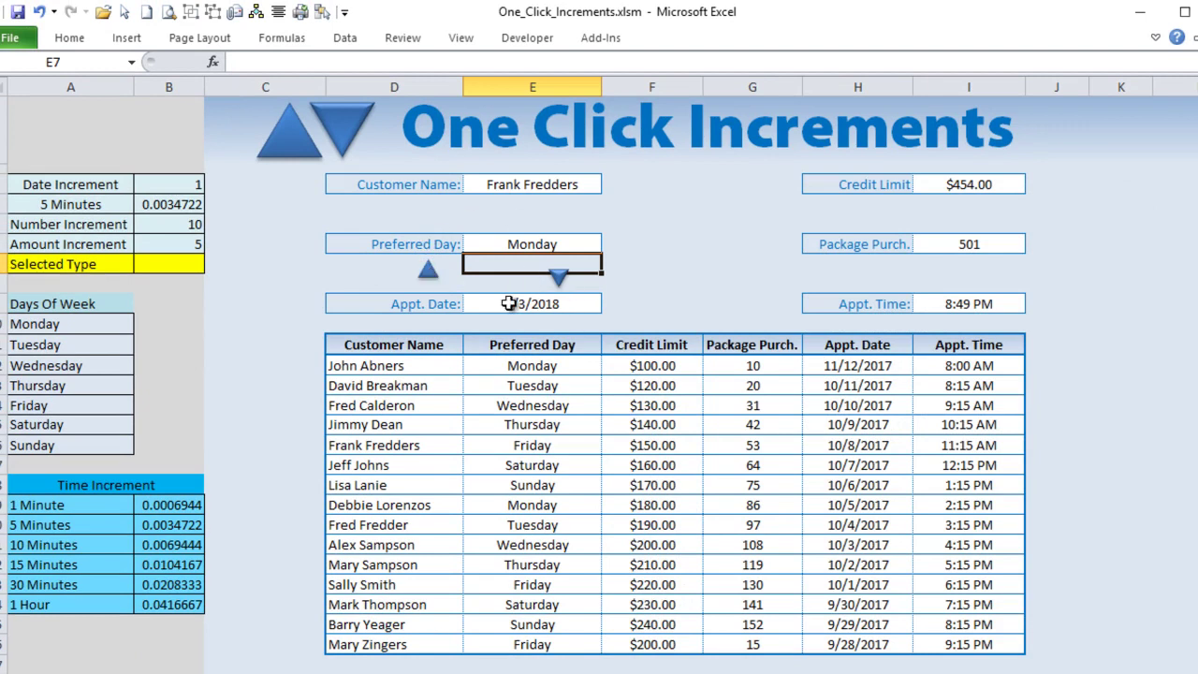
{"action": "left_click", "coordinate": [503, 303]}
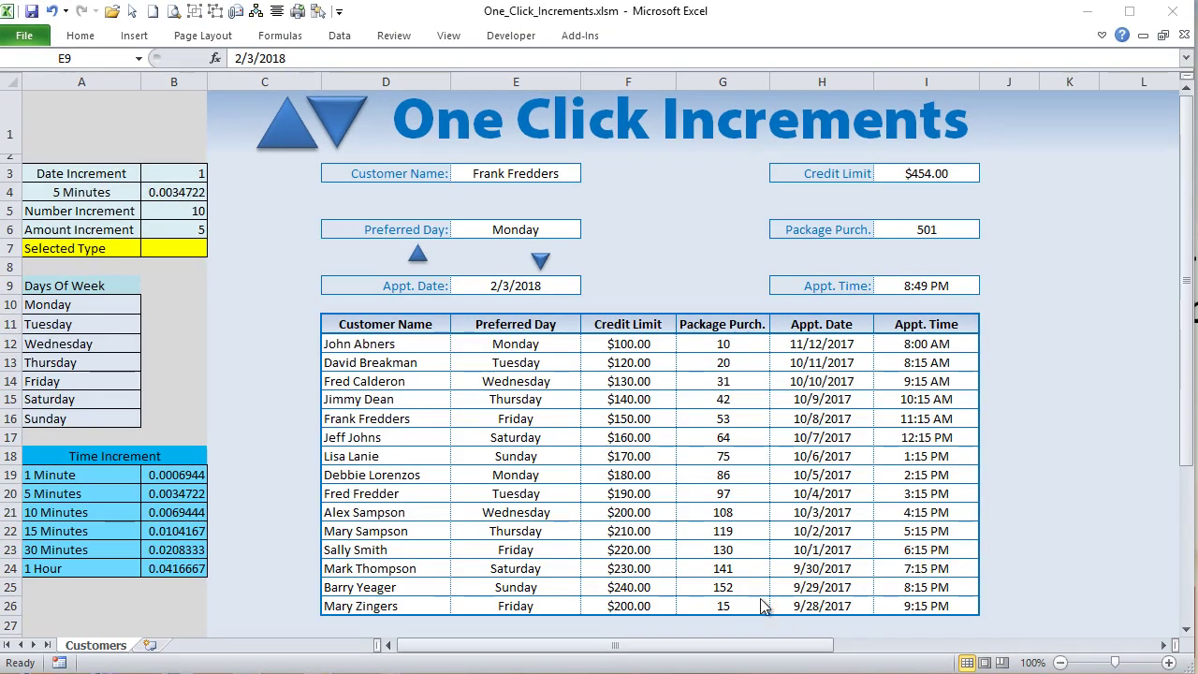
{"action": "left_click", "coordinate": [510, 35]}
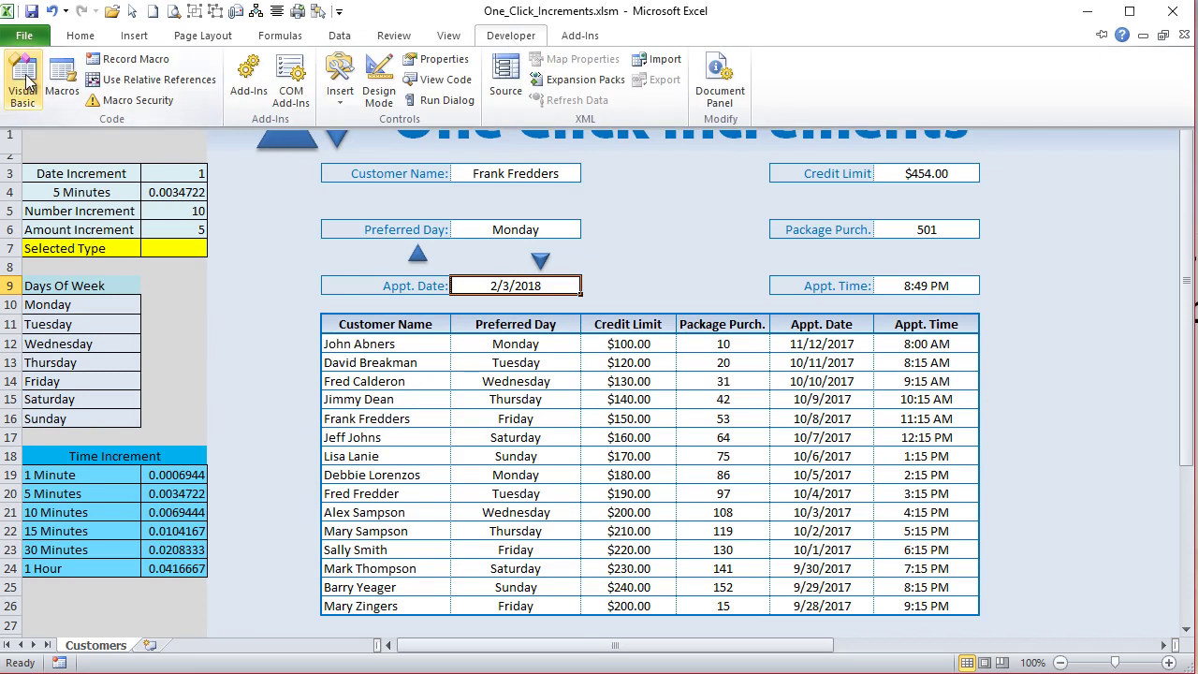
{"action": "left_click", "coordinate": [285, 280]}
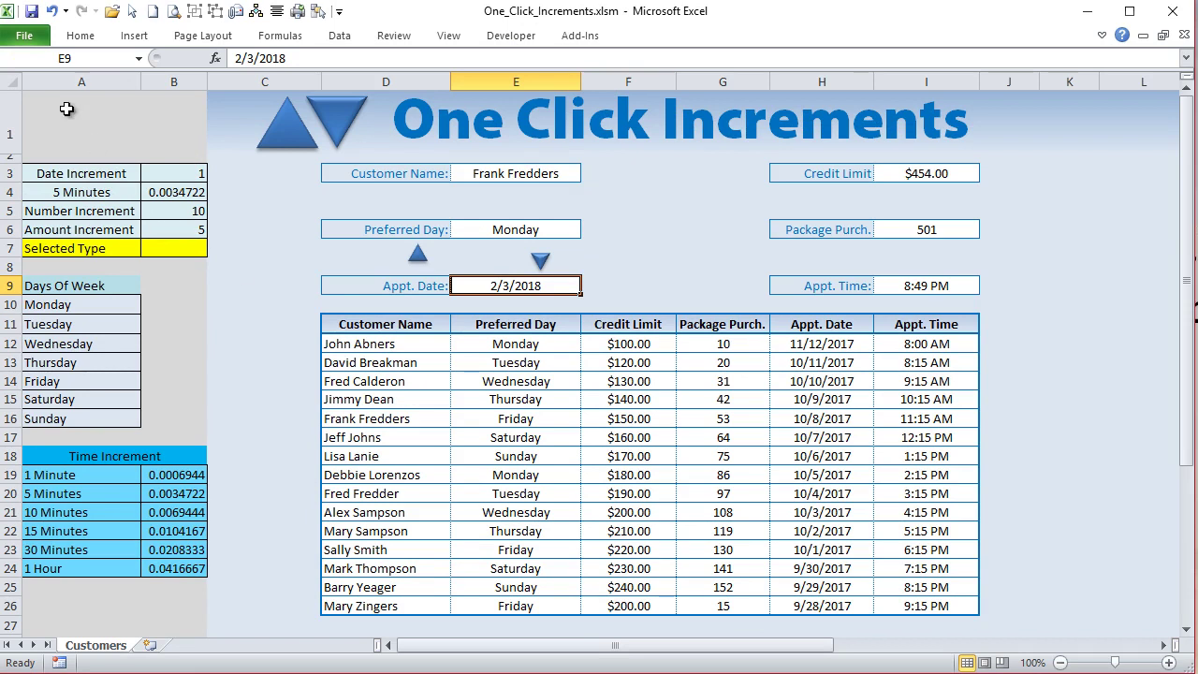
{"action": "left_click", "coordinate": [24, 43]}
{"action": "left_click", "coordinate": [24, 42]}
{"action": "left_click", "coordinate": [24, 42]}
{"action": "left_click", "coordinate": [24, 39]}
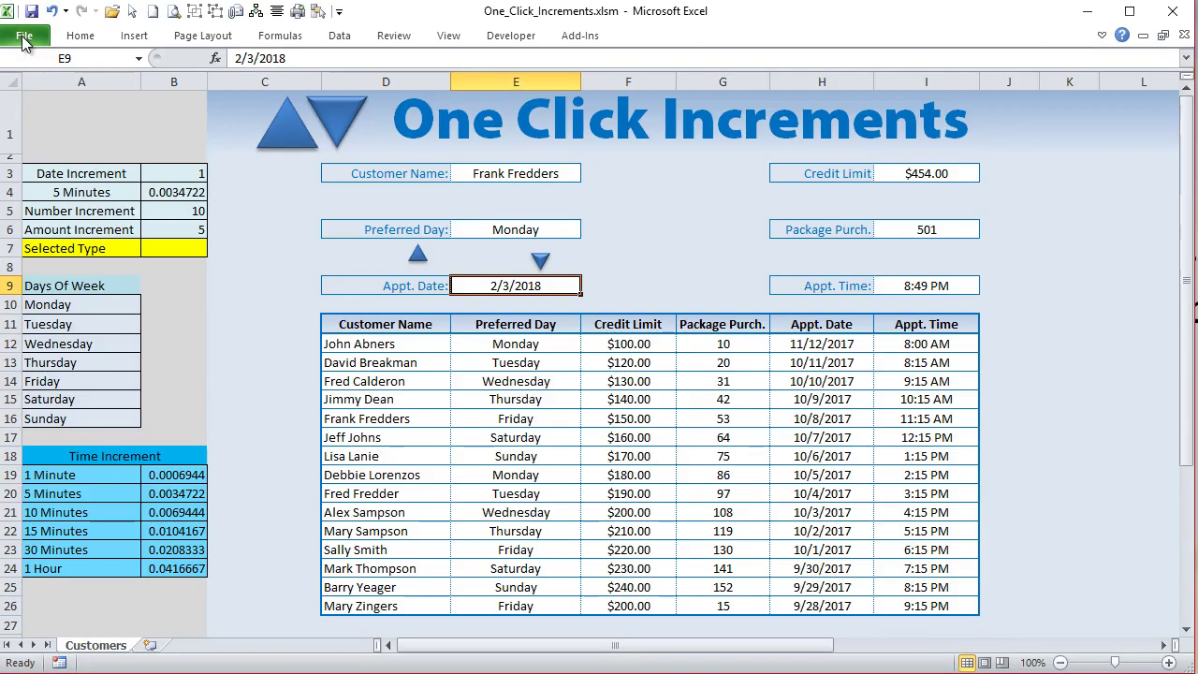
{"action": "left_click", "coordinate": [23, 42]}
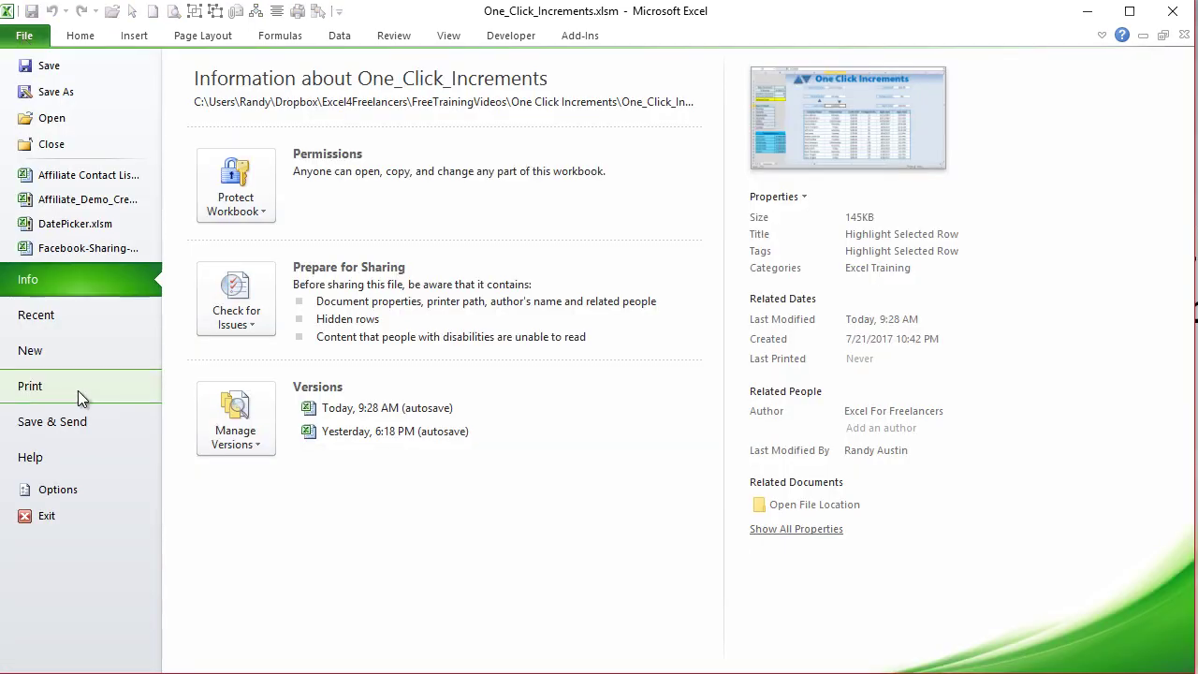
{"action": "left_click", "coordinate": [65, 489]}
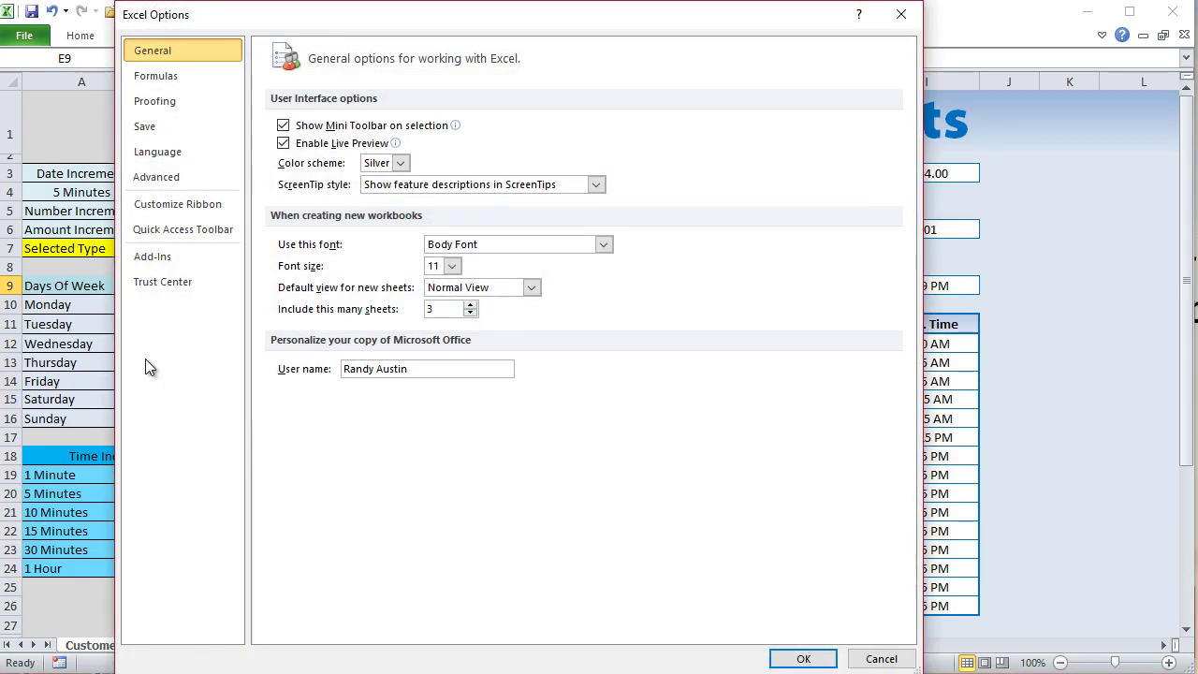
{"action": "left_click", "coordinate": [170, 208]}
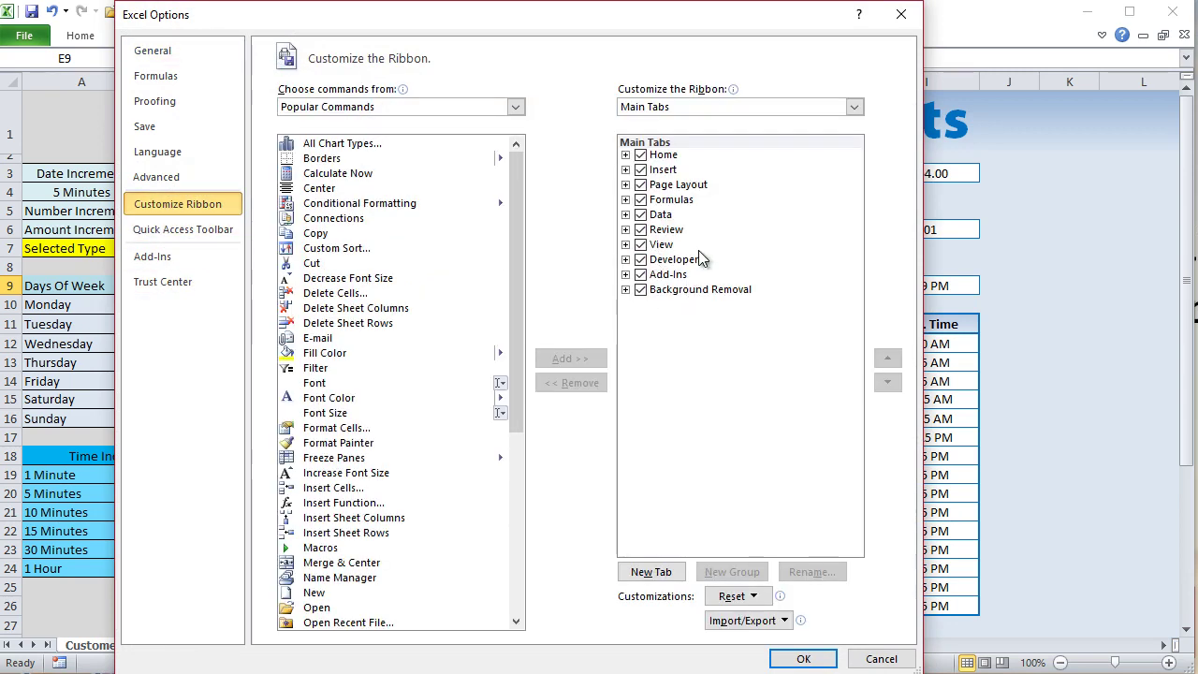
{"action": "left_click", "coordinate": [875, 658]}
{"action": "left_click", "coordinate": [271, 549]}
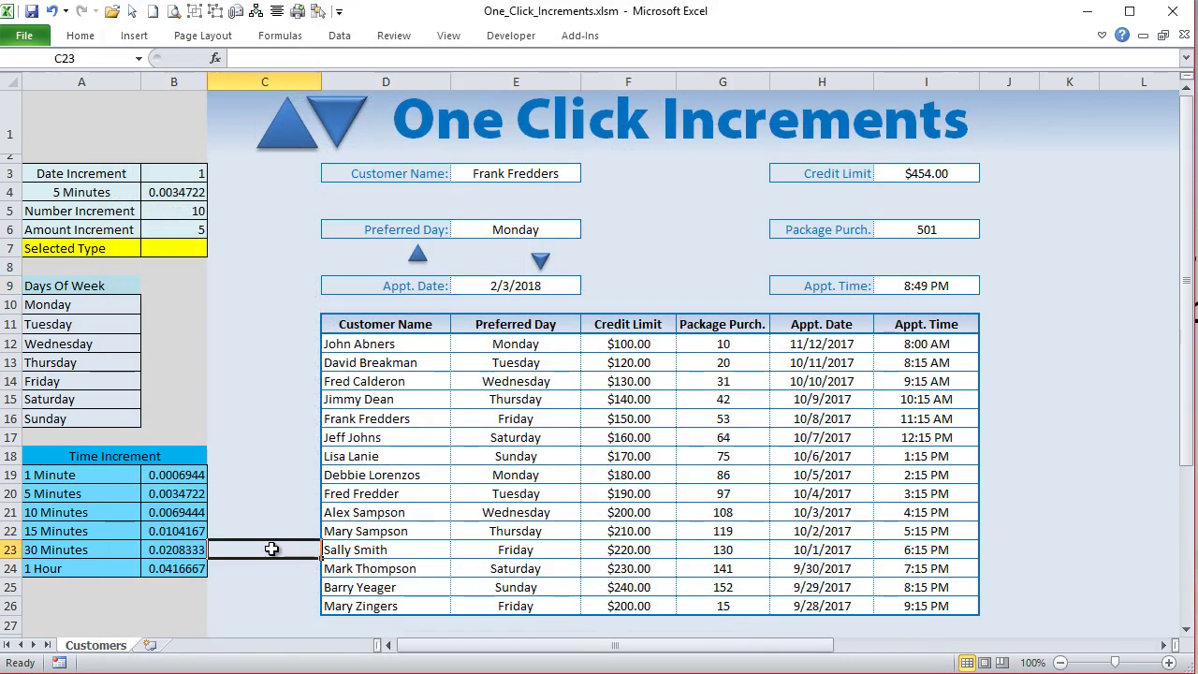
{"action": "key", "text": "alt"}
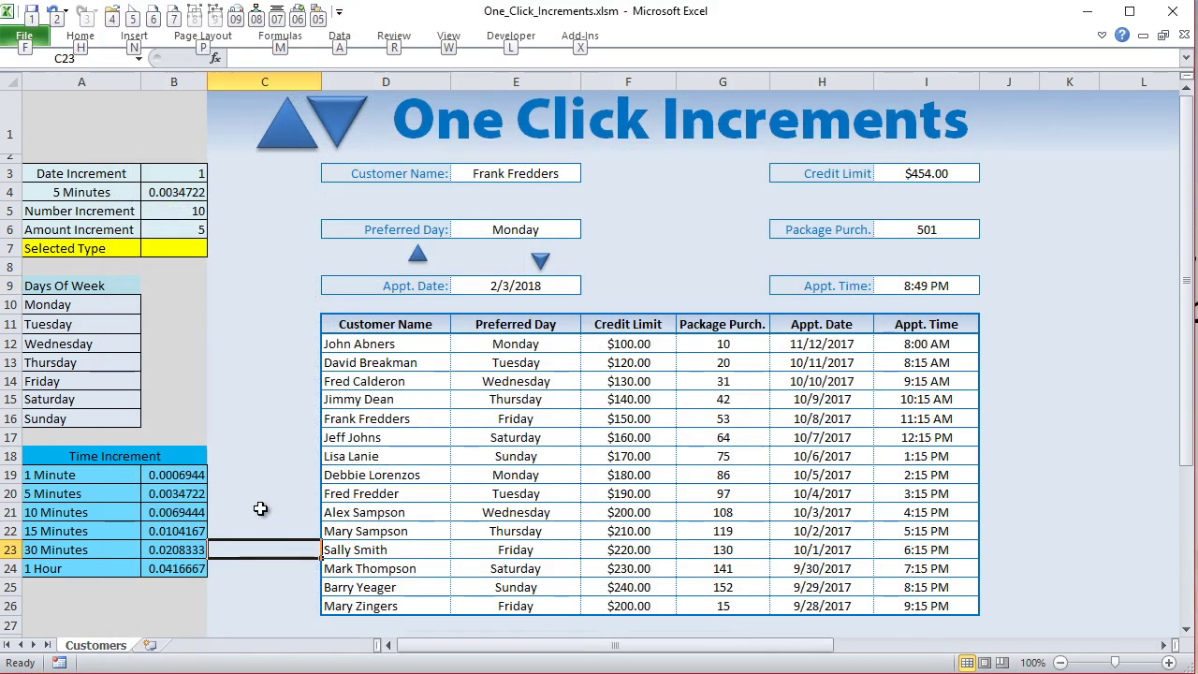